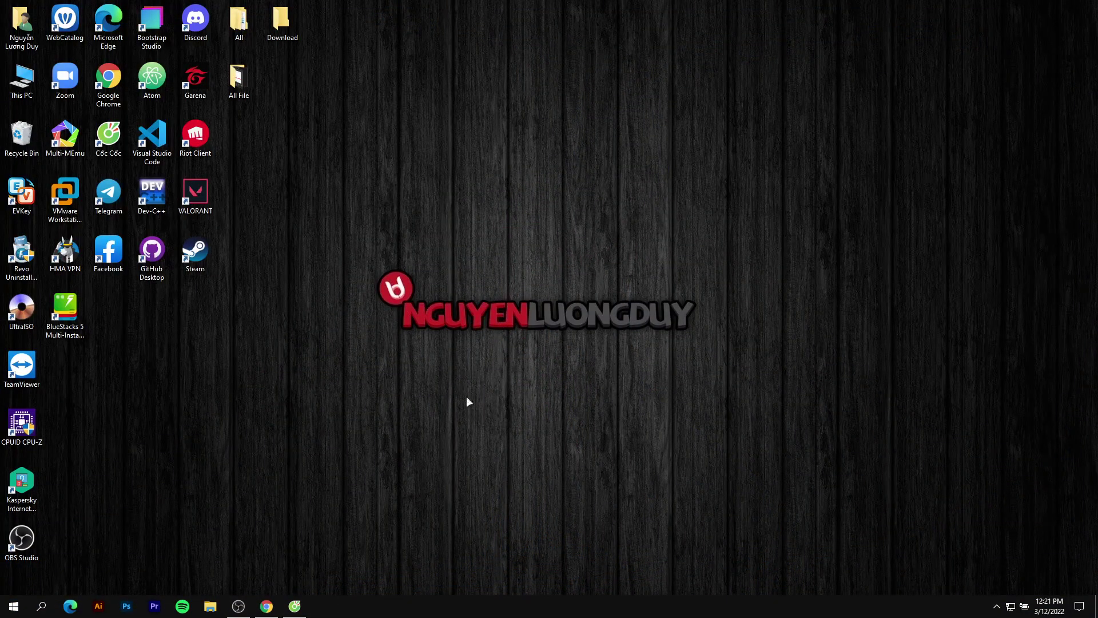
Hide all icons on the desktop.
{"action": "right_click", "coordinate": [497, 267]}
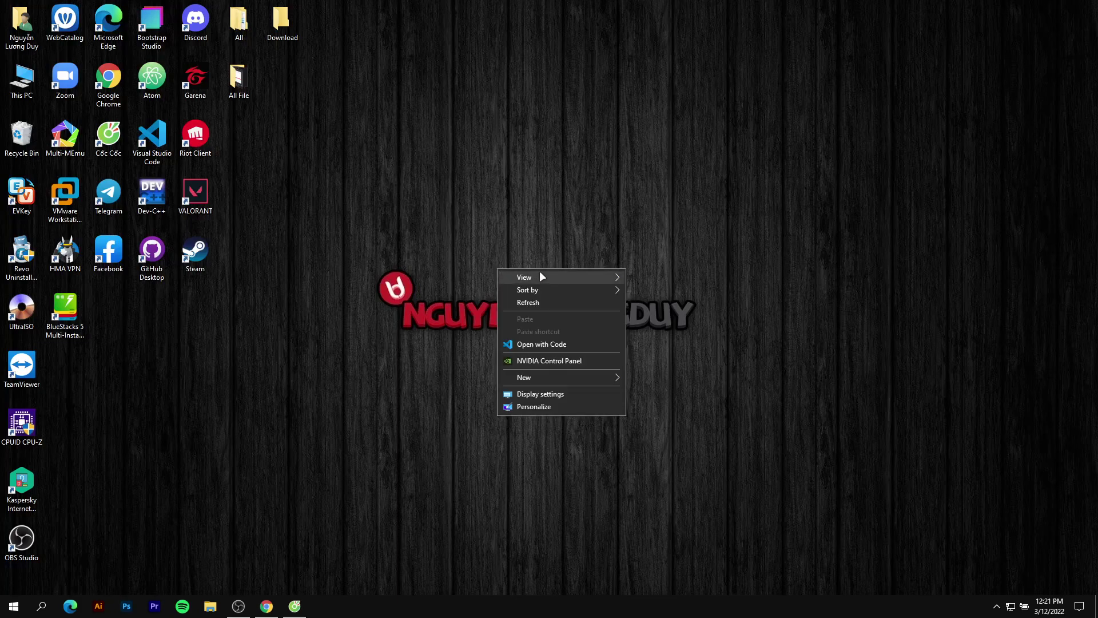
{"action": "mouse_move", "coordinate": [540, 274]}
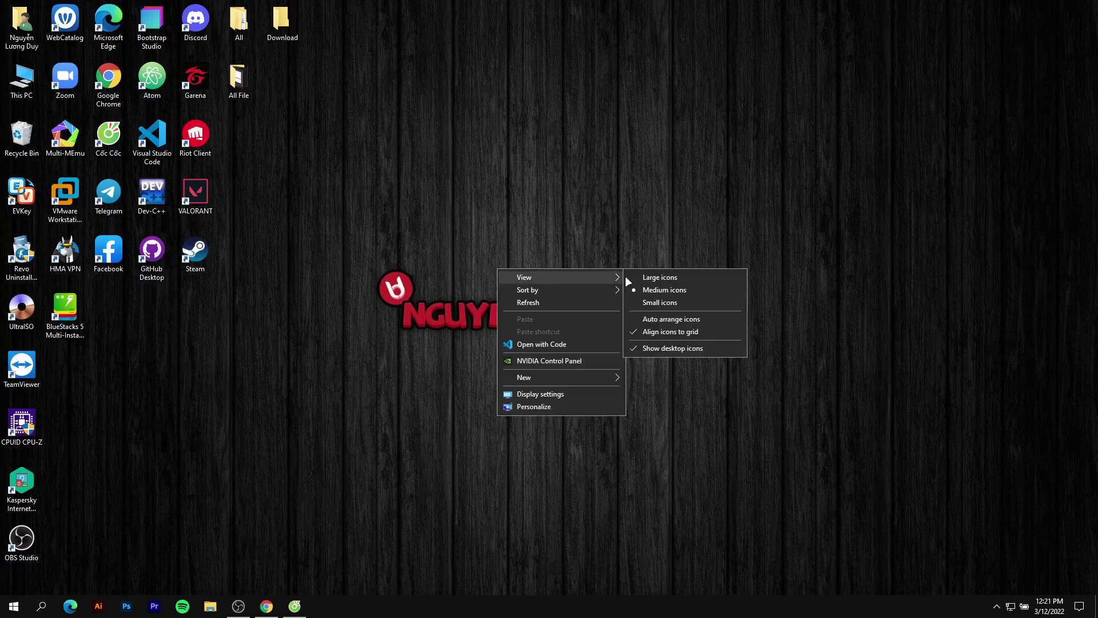
{"action": "left_click", "coordinate": [664, 348]}
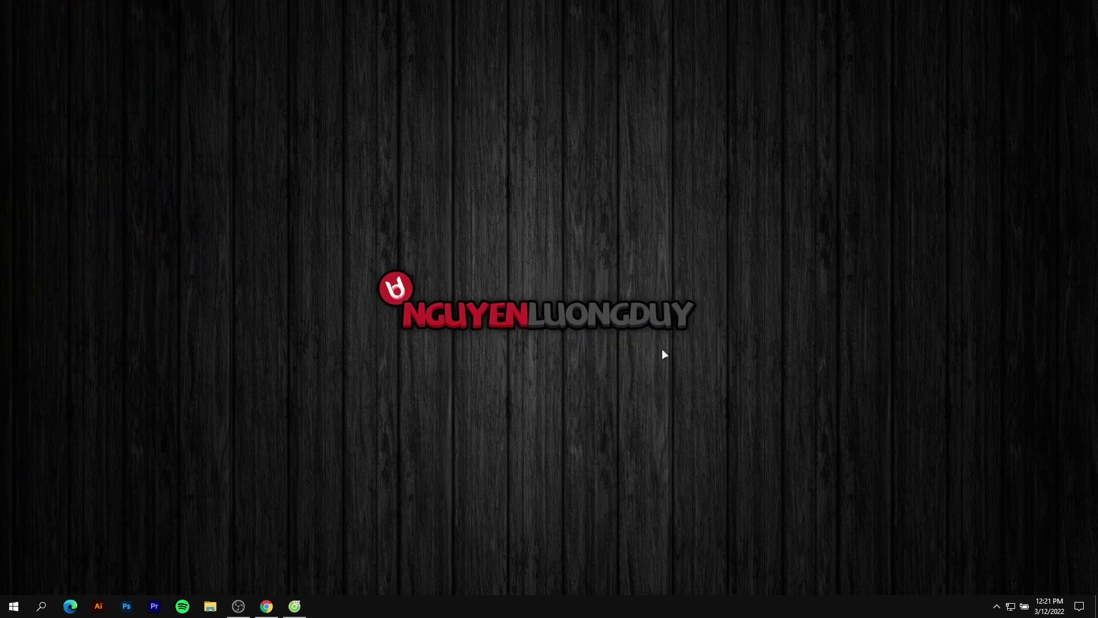
Turn on small taskbar buttons in the taskbar settings and close the settings window.
{"action": "right_click", "coordinate": [389, 611]}
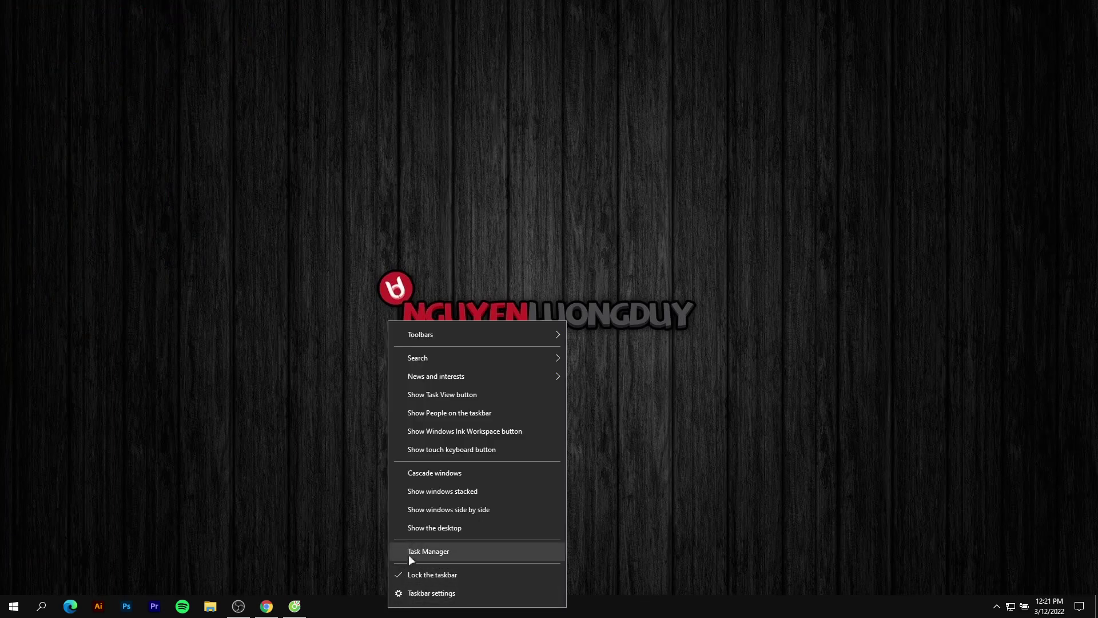
{"action": "left_click", "coordinate": [421, 595]}
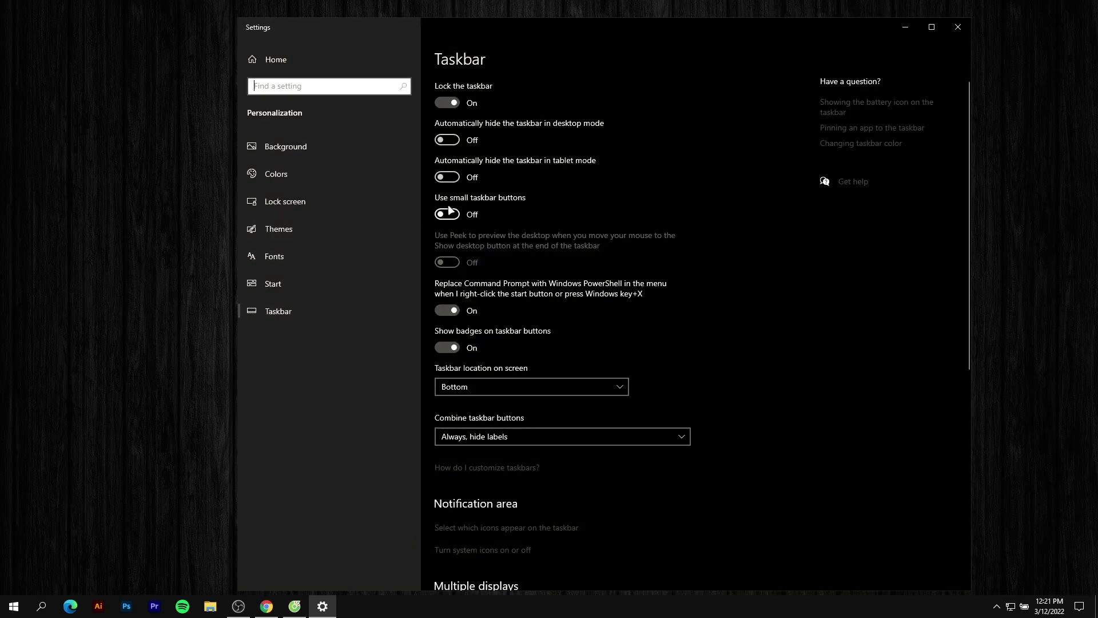
{"action": "left_click", "coordinate": [453, 213]}
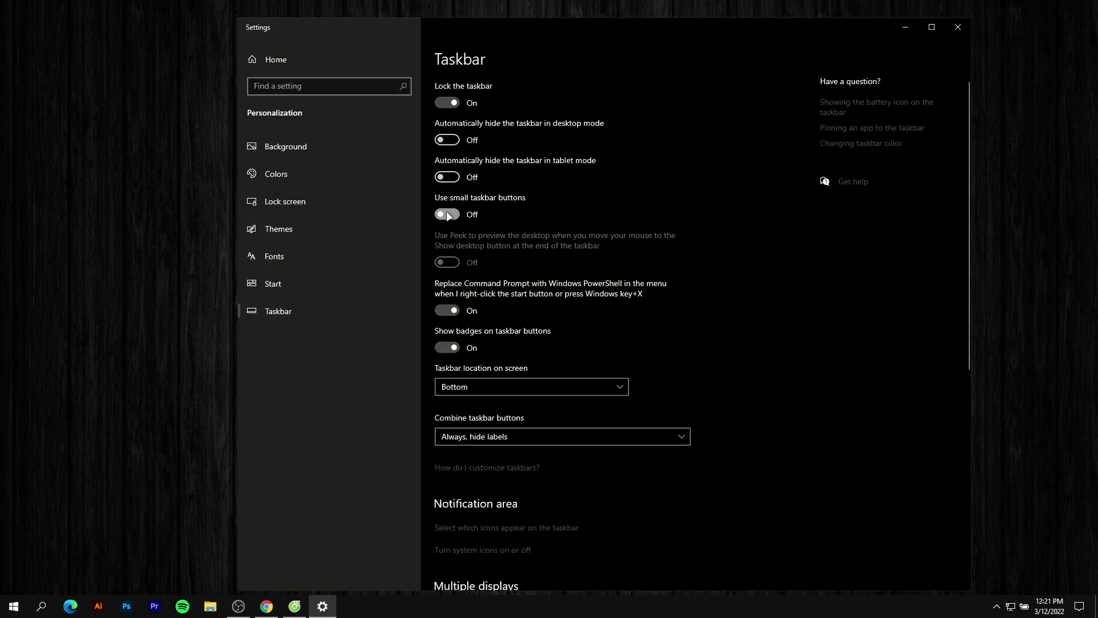
{"action": "left_click", "coordinate": [958, 28]}
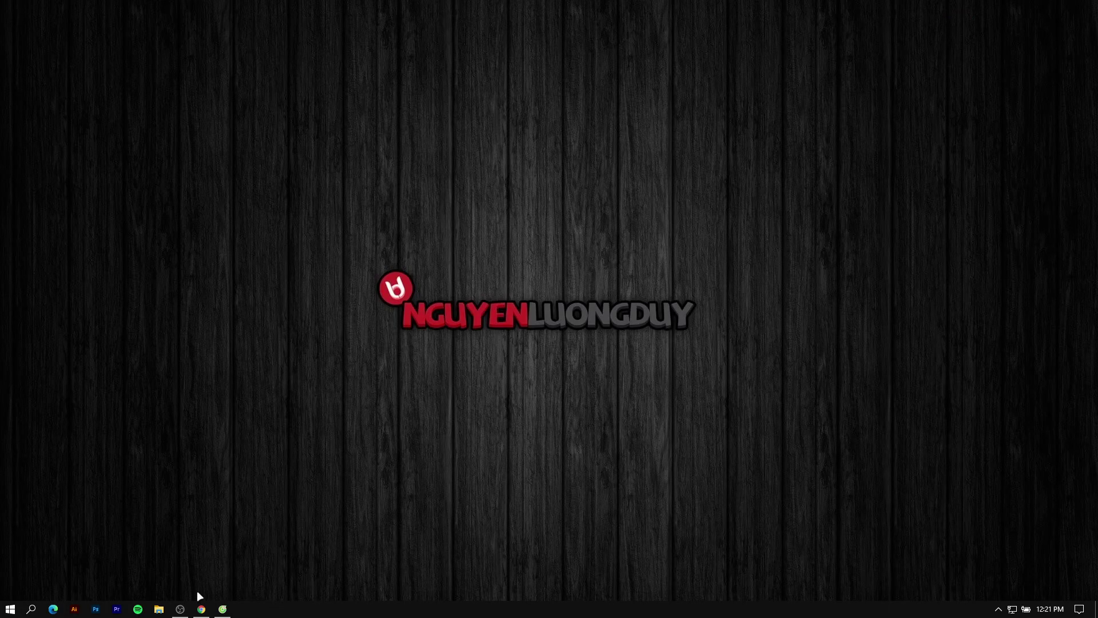
Switch to Chrome and request the download of Make Desktop Look Awesome.zip from Google Drive, despite the missing virus scan.
{"action": "mouse_move", "coordinate": [200, 610]}
{"action": "left_click", "coordinate": [220, 520]}
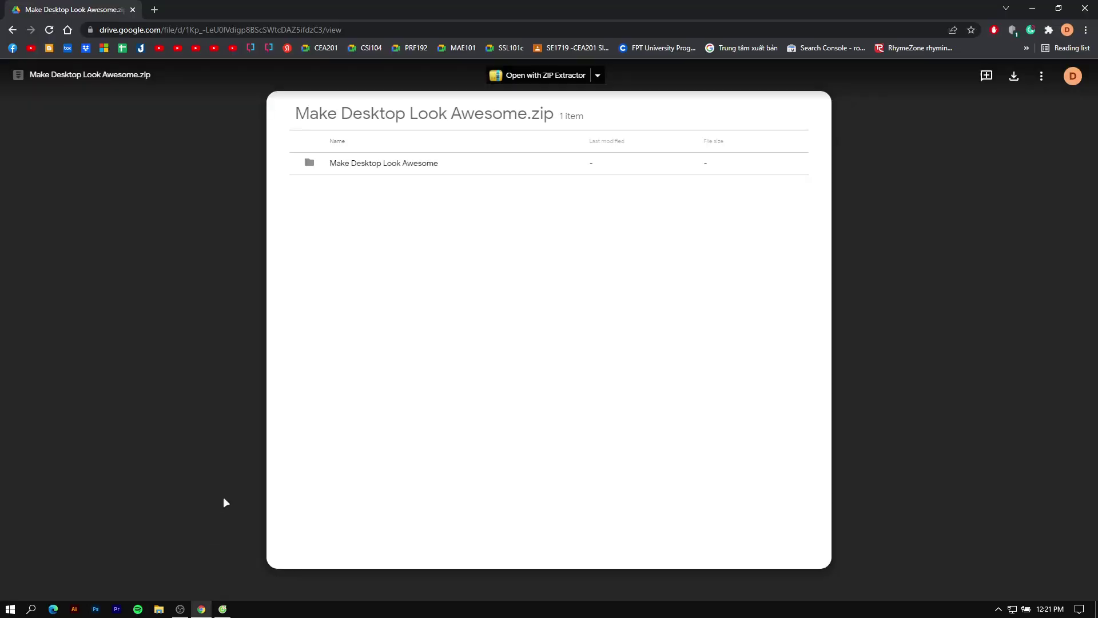
{"action": "left_click", "coordinate": [212, 29]}
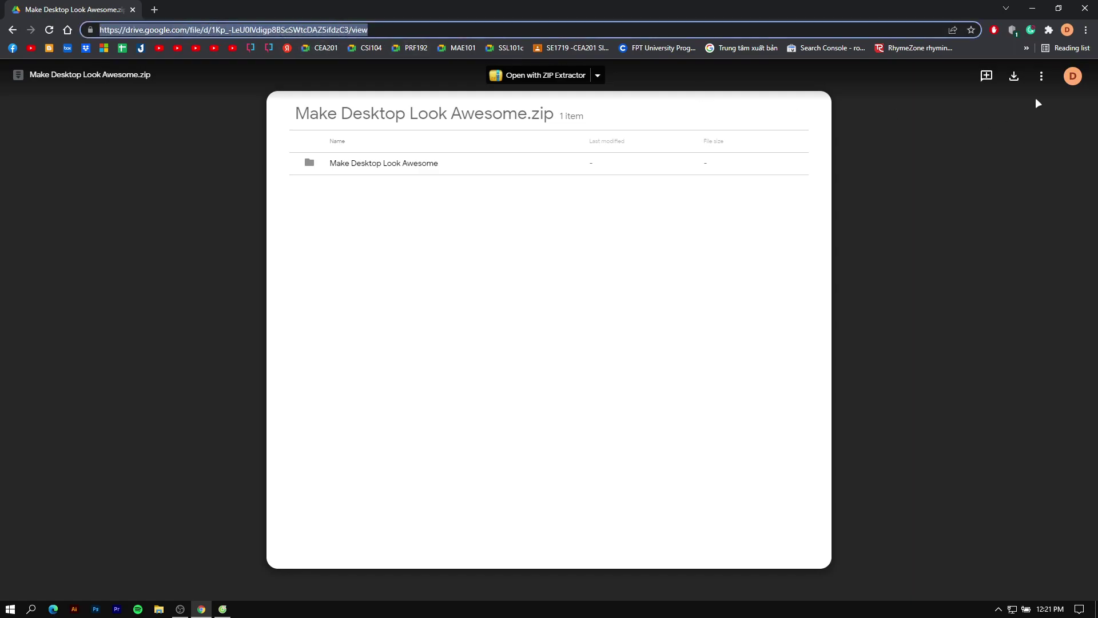
{"action": "left_click", "coordinate": [1016, 82]}
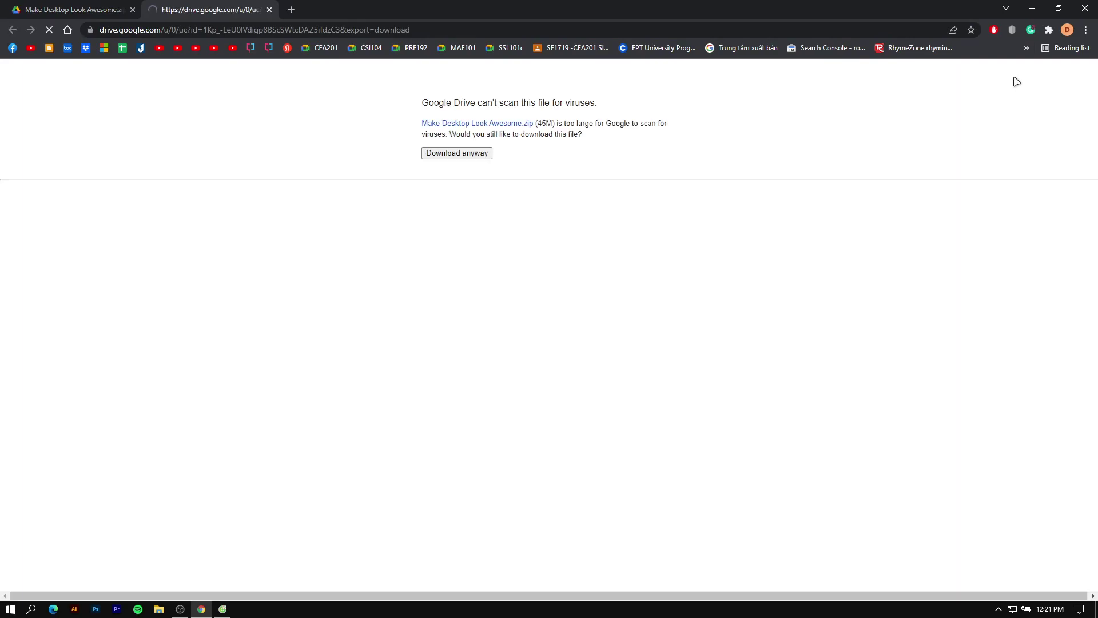
{"action": "left_click", "coordinate": [460, 156]}
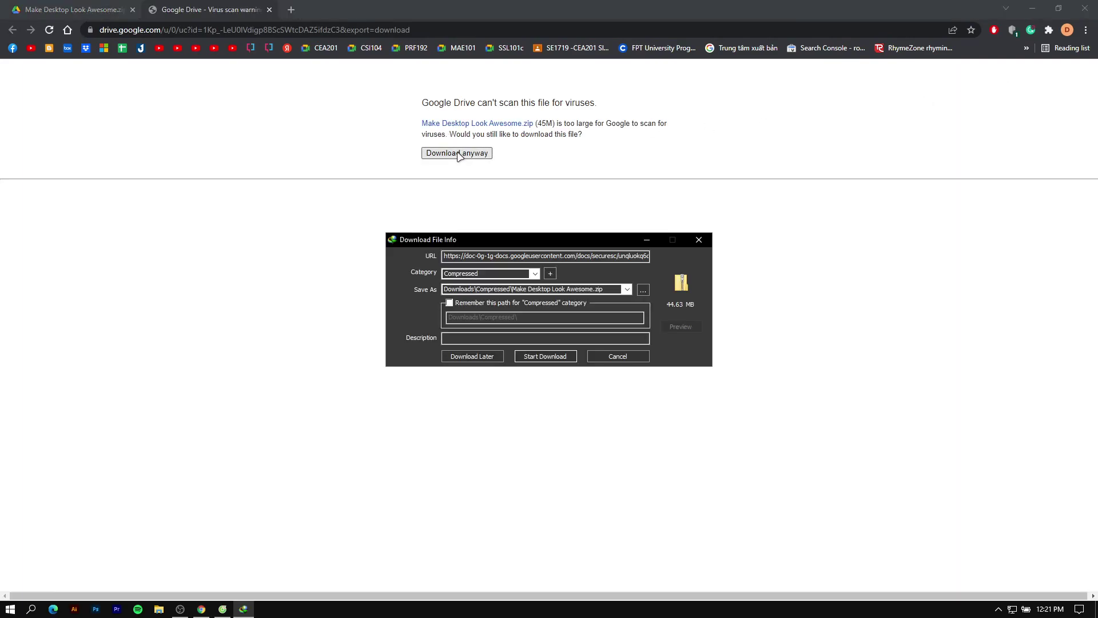
Set the save location to the Download folder on the desktop and start downloading Make Desktop Look Awesome.zip.
{"action": "left_click", "coordinate": [643, 290]}
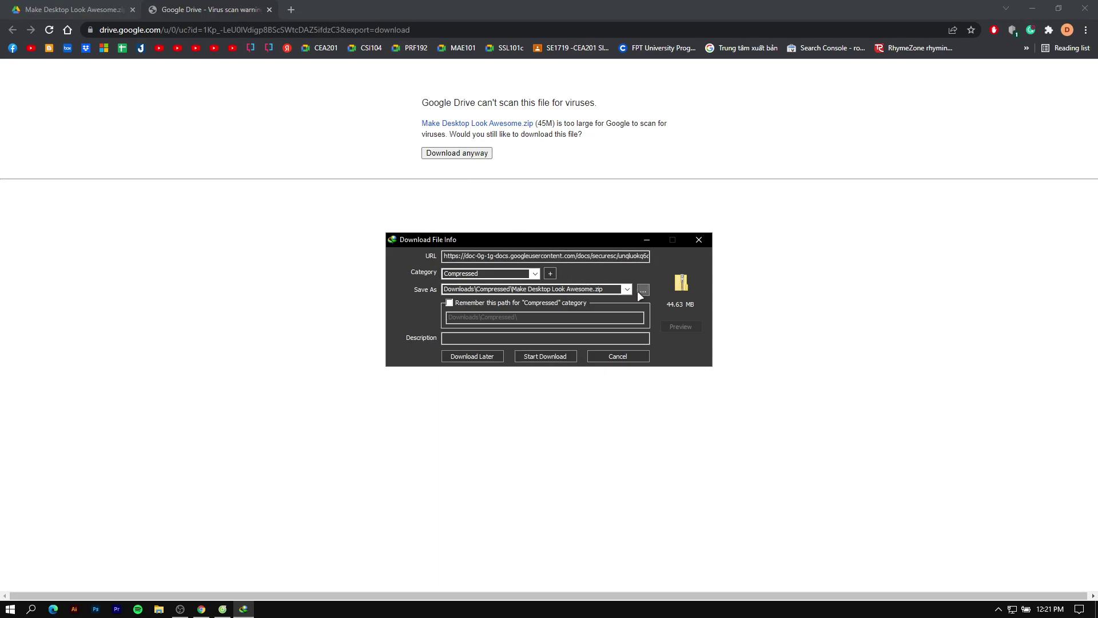
{"action": "left_click", "coordinate": [433, 349]}
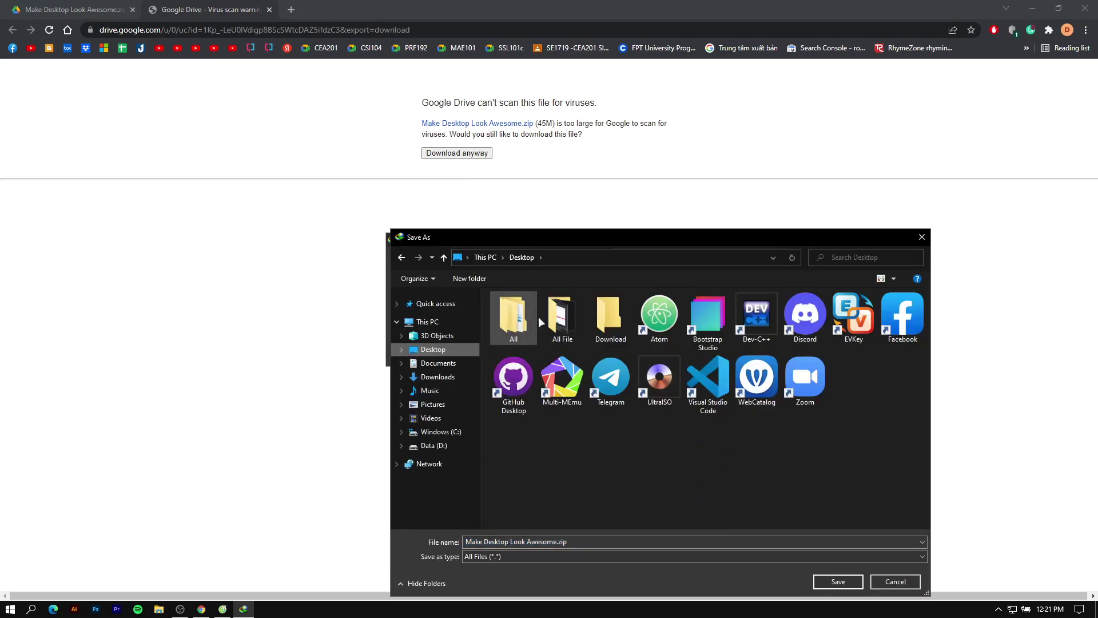
{"action": "double_click", "coordinate": [611, 318]}
{"action": "left_click", "coordinate": [828, 577]}
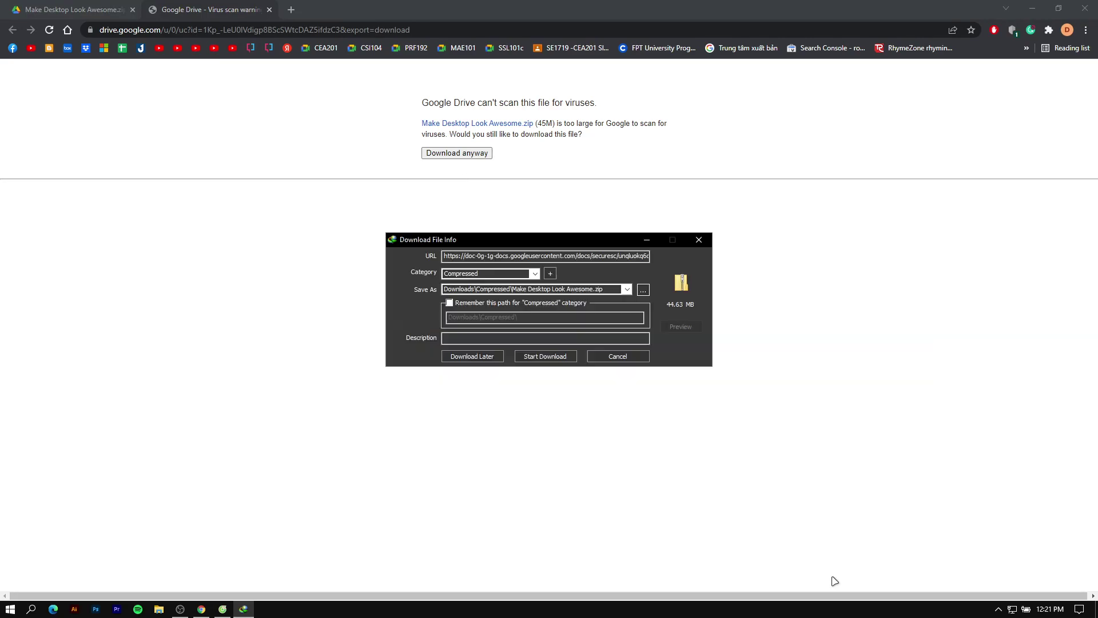
{"action": "left_click", "coordinate": [551, 363]}
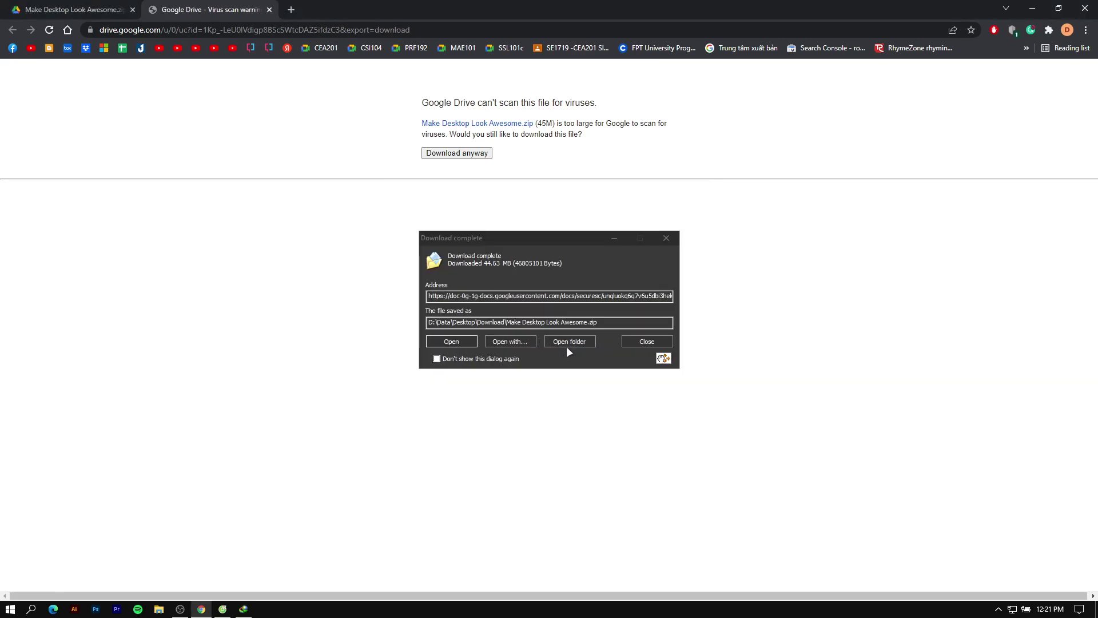
Close the virus scan warning page, open the folder containing the downloaded zip, and minimize the browser.
{"action": "left_click", "coordinate": [269, 9]}
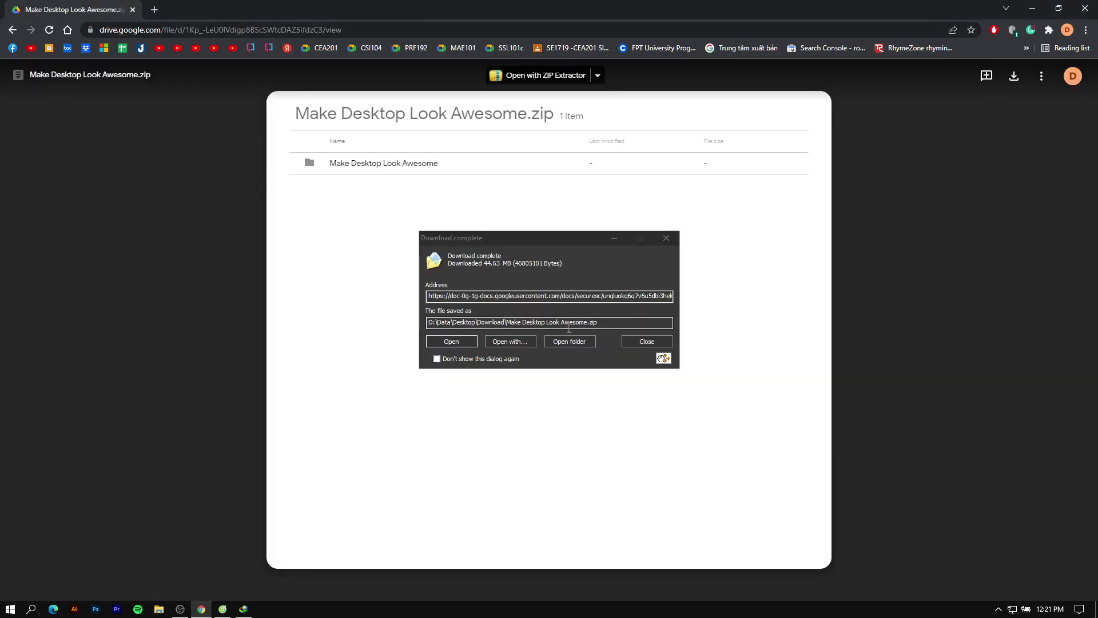
{"action": "left_click", "coordinate": [569, 341]}
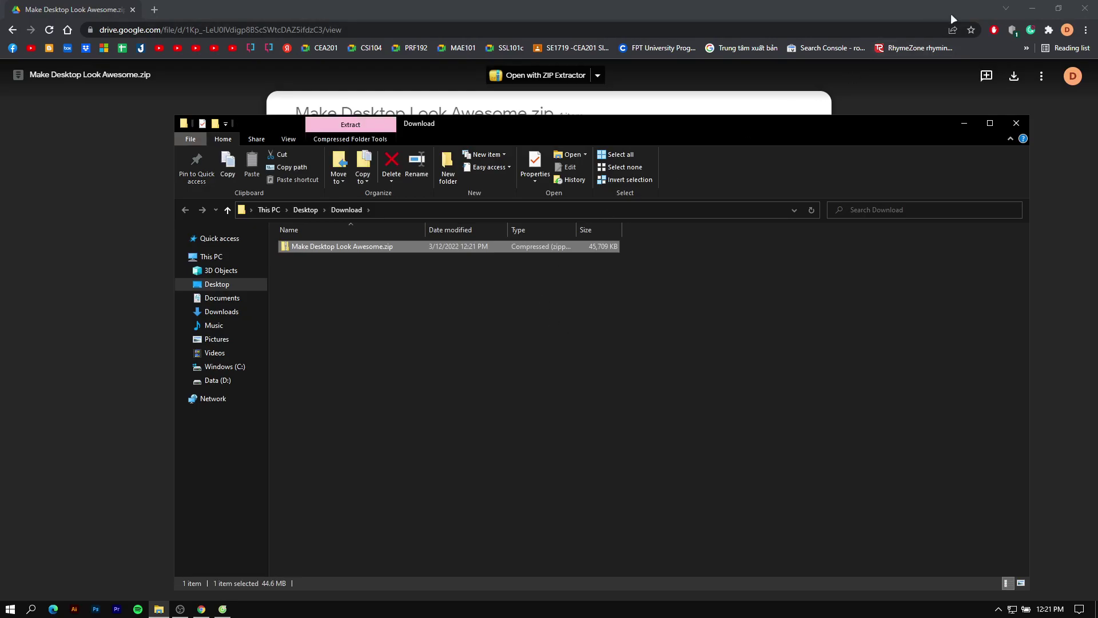
{"action": "left_click", "coordinate": [1033, 8]}
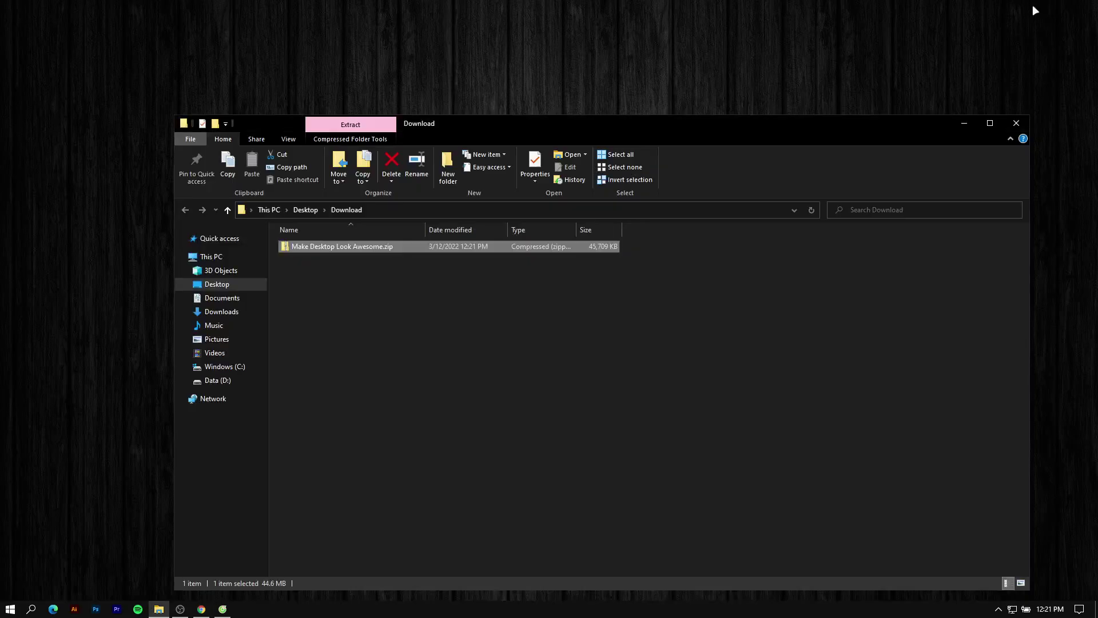
Display the contents of the Download folder as large icons.
{"action": "left_click", "coordinate": [324, 251]}
{"action": "left_click", "coordinate": [339, 280]}
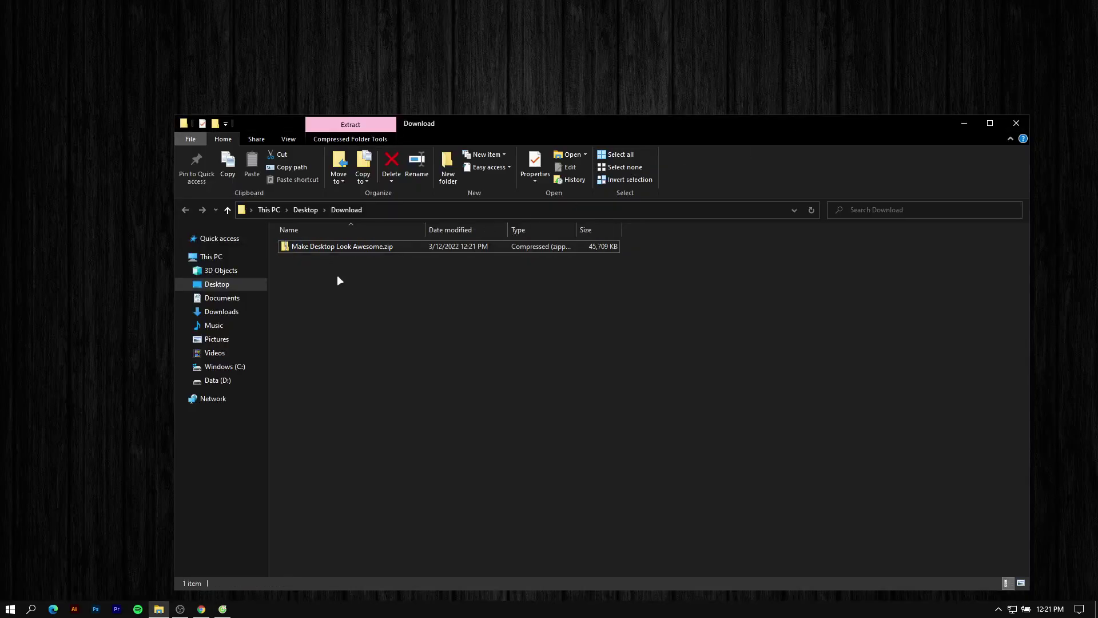
{"action": "right_click", "coordinate": [338, 274]}
{"action": "mouse_move", "coordinate": [376, 282]}
{"action": "left_click", "coordinate": [530, 292]}
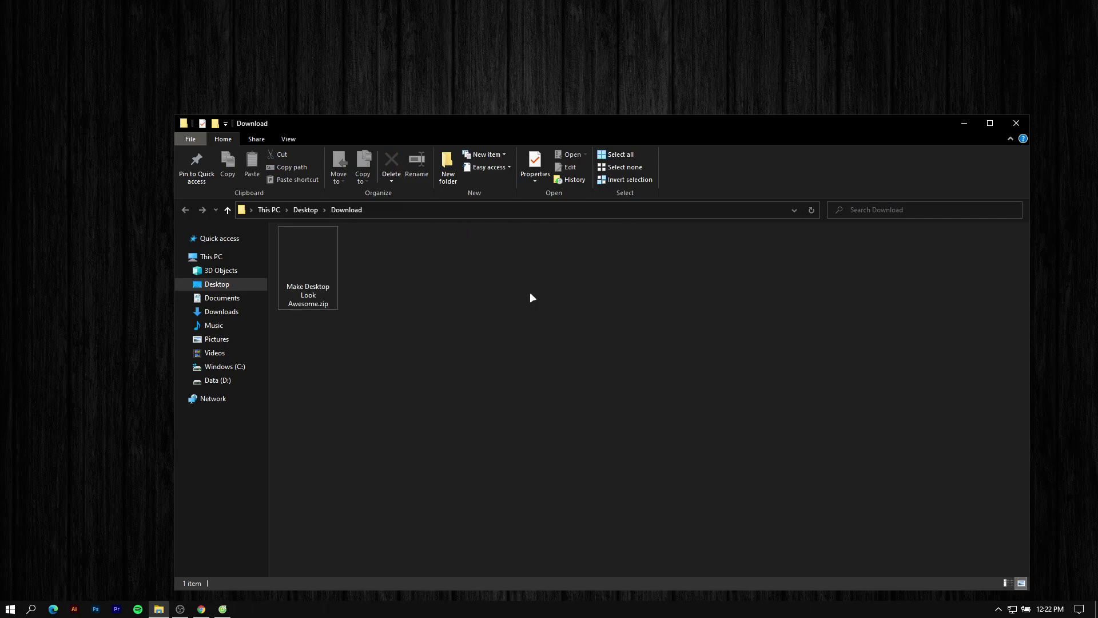
Extract Make Desktop Look Awesome.zip with 7-Zip into a subfolder named Make Desktop Look Awesome.
{"action": "right_click", "coordinate": [313, 263]}
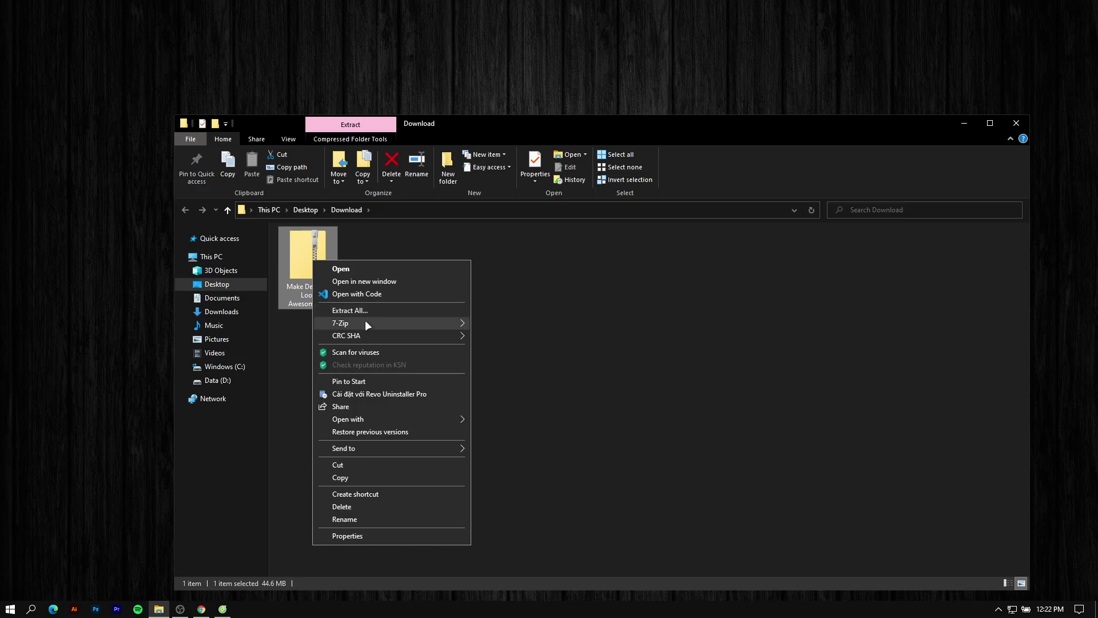
{"action": "mouse_move", "coordinate": [365, 323]}
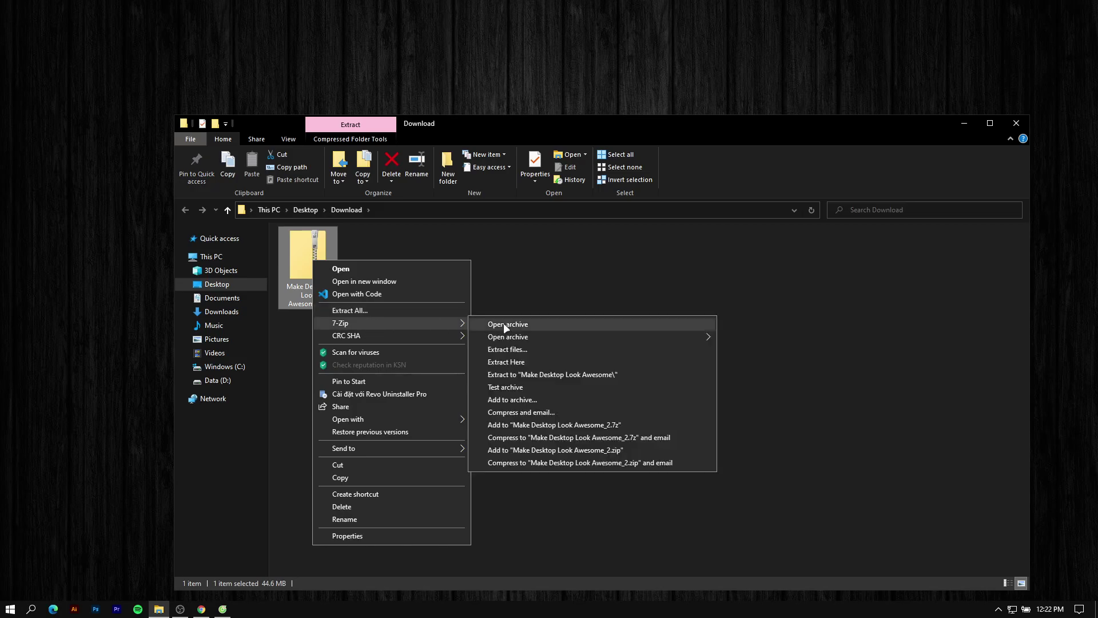
{"action": "left_click", "coordinate": [541, 375]}
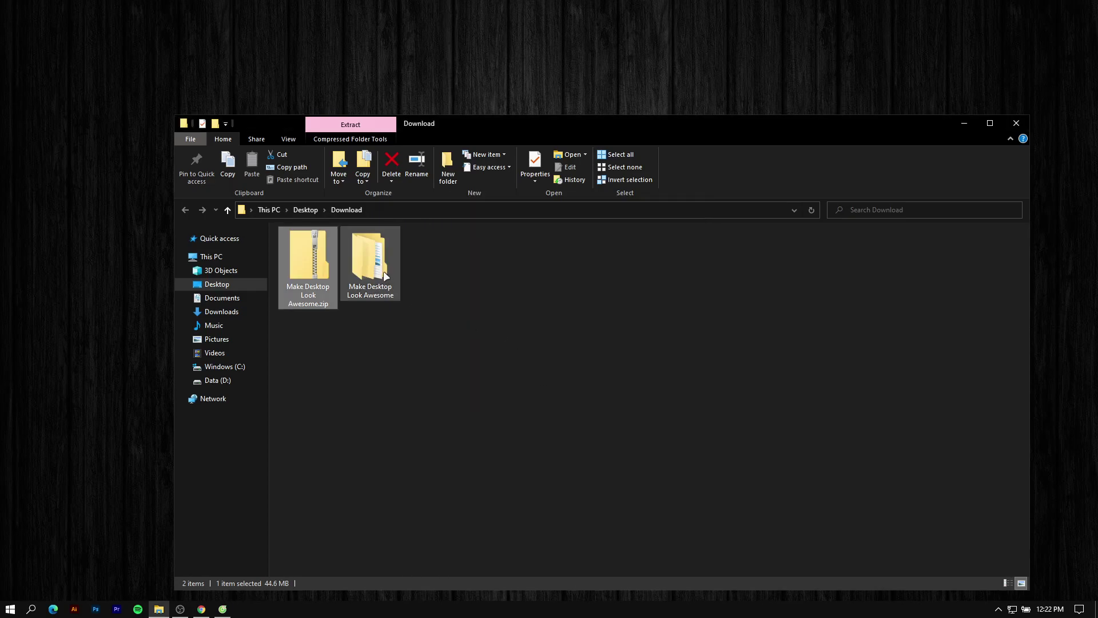
Open the Theme Setup Files folder inside the extracted Make Desktop Look Awesome folder.
{"action": "left_click", "coordinate": [383, 270]}
{"action": "double_click", "coordinate": [374, 268]}
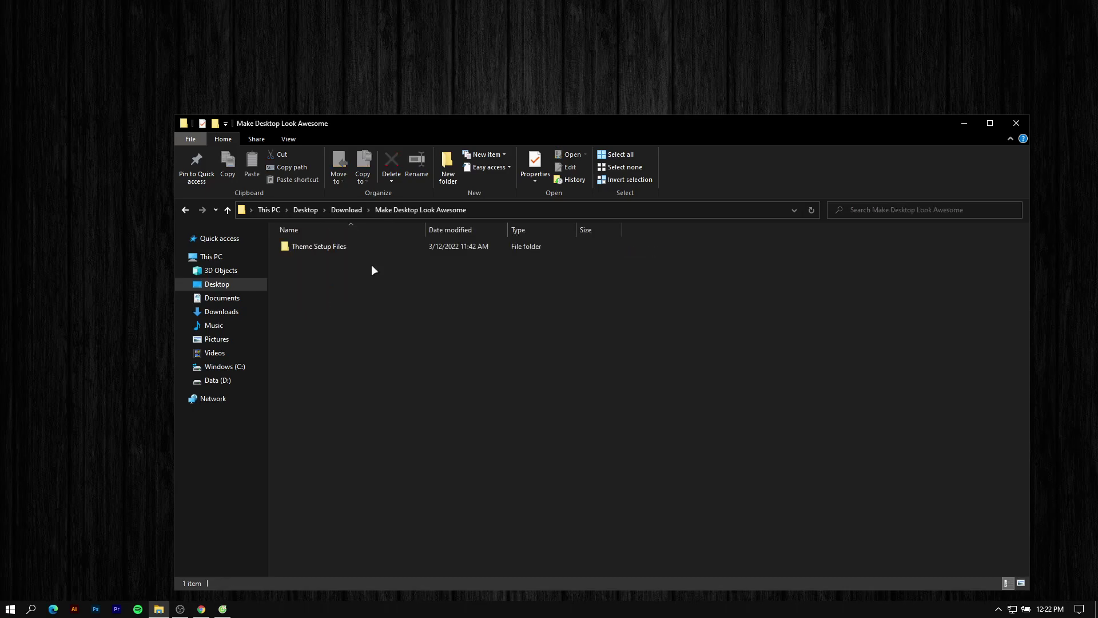
{"action": "double_click", "coordinate": [342, 248]}
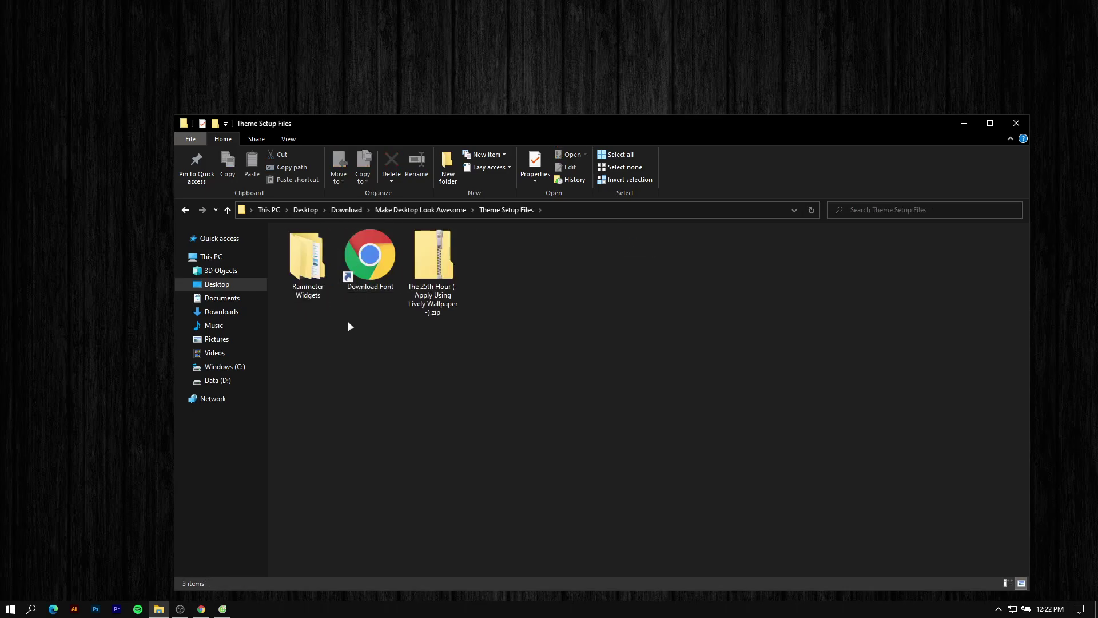
Open the Download Font shortcut and request the Anurati font download from its web page.
{"action": "right_click", "coordinate": [359, 253]}
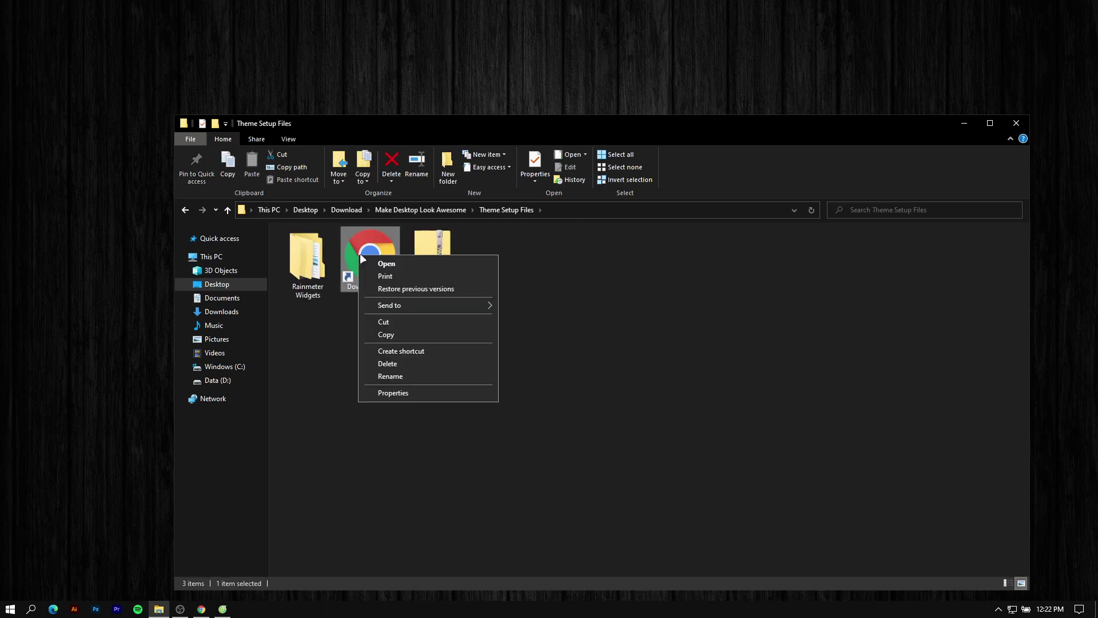
{"action": "left_click", "coordinate": [378, 262]}
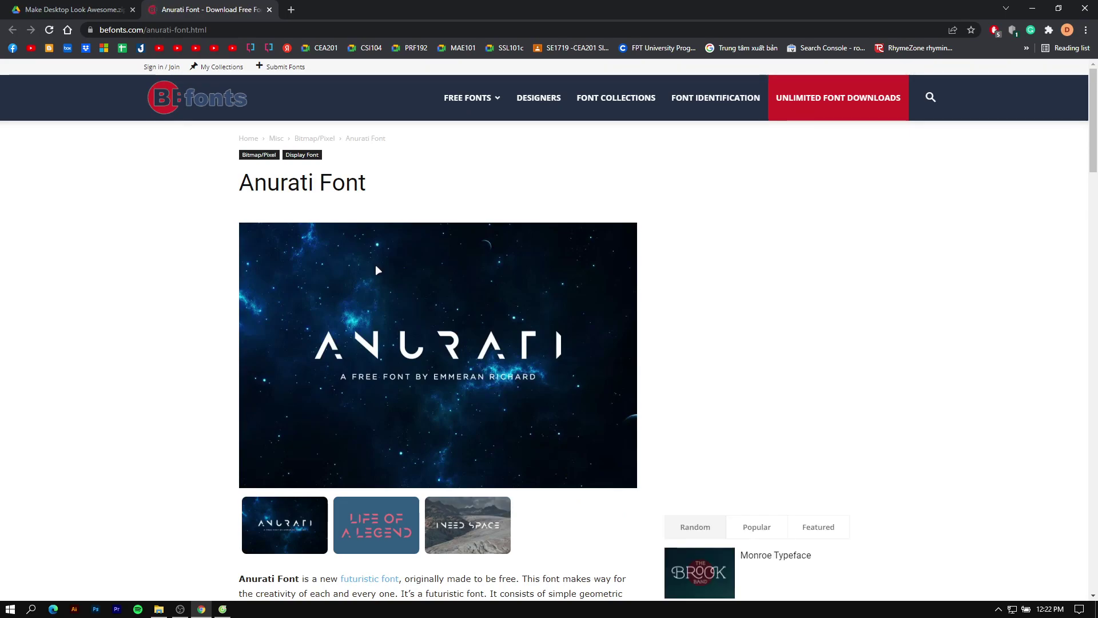
{"action": "left_click_drag", "start_coordinate": [1094, 134], "coordinate": [1094, 234]}
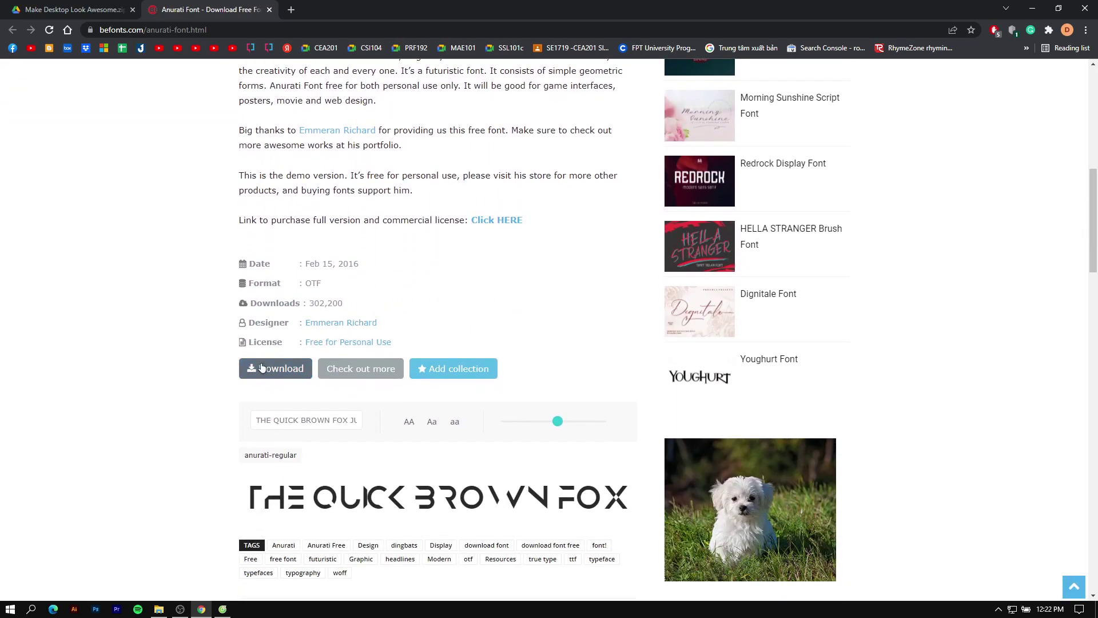
{"action": "left_click", "coordinate": [280, 370]}
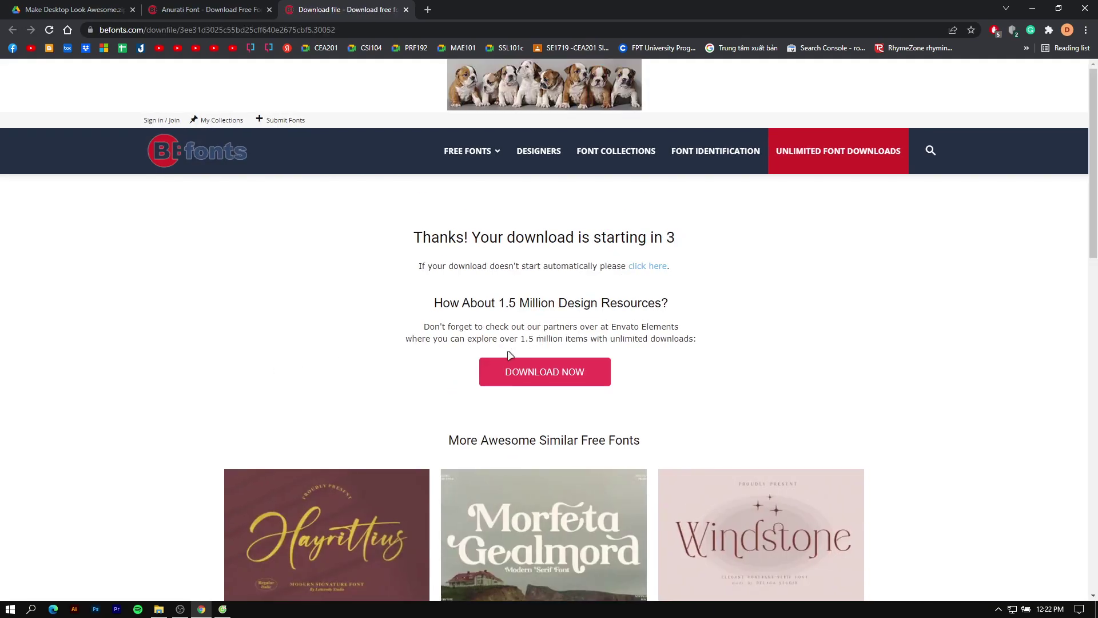
{"action": "left_click", "coordinate": [574, 373]}
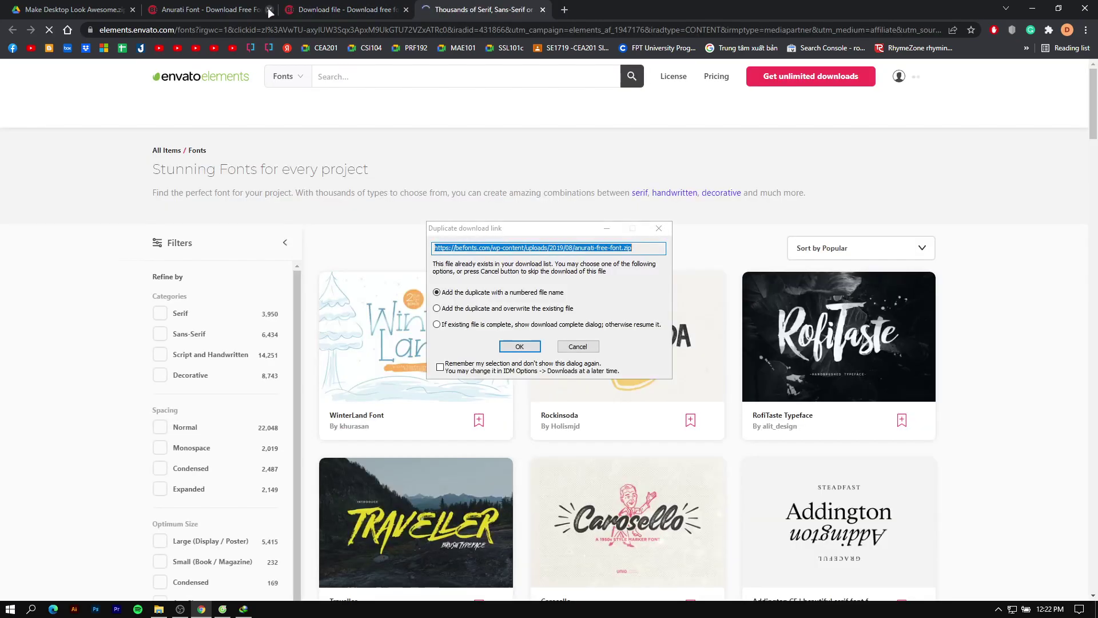
Accept the duplicate download with a numbered file name and download anurati-free-font.zip into the desktop's Download folder.
{"action": "left_click", "coordinate": [519, 347]}
{"action": "left_click", "coordinate": [643, 289]}
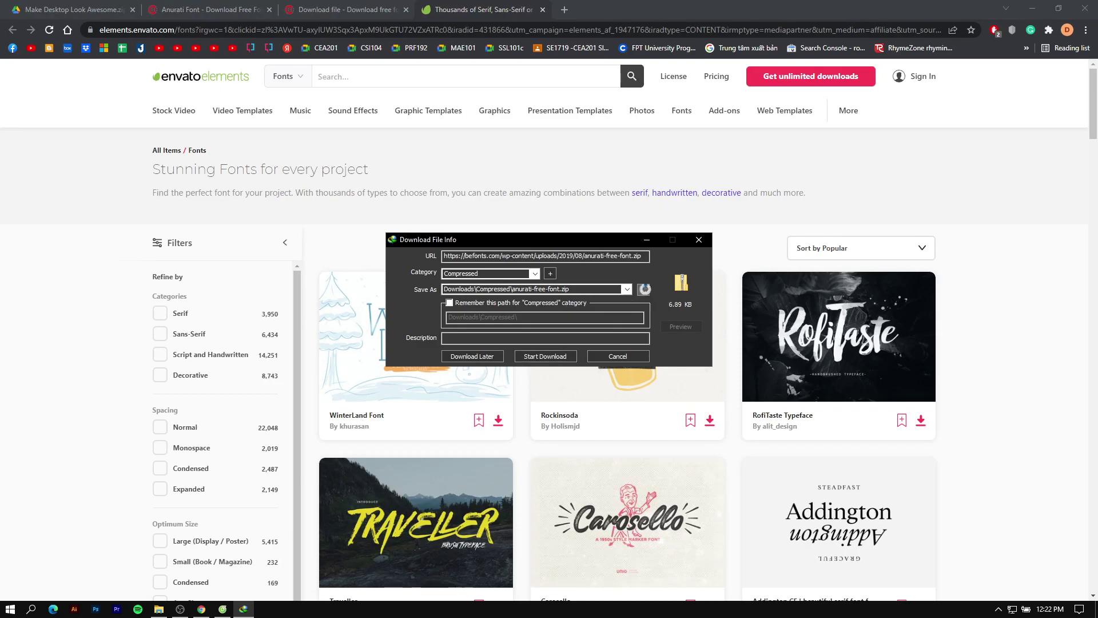
{"action": "left_click", "coordinate": [433, 349]}
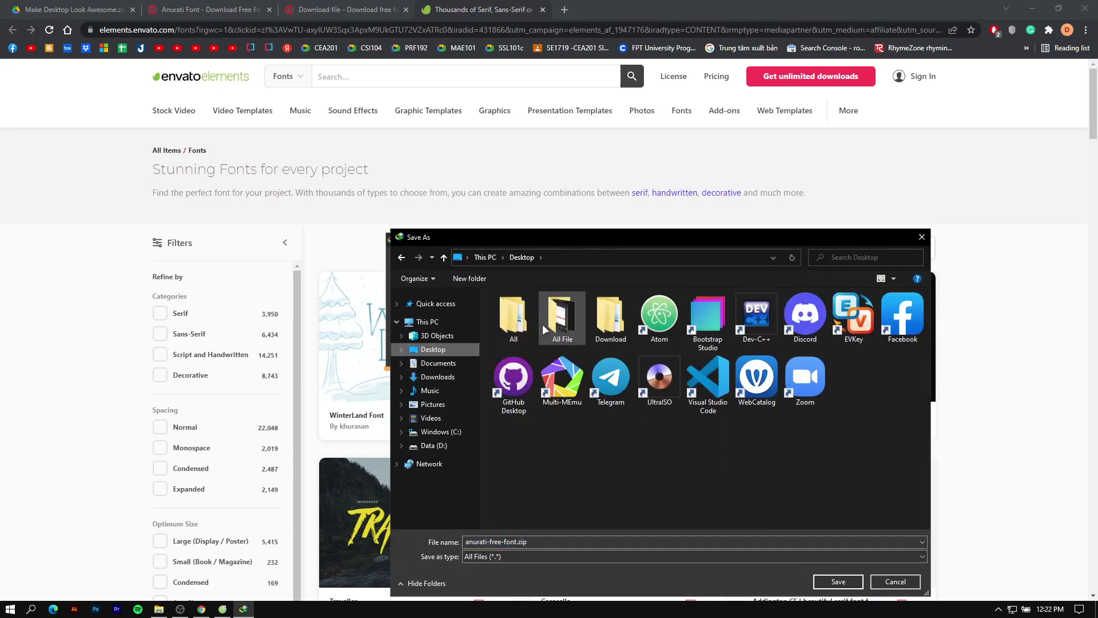
{"action": "left_click", "coordinate": [608, 321]}
{"action": "double_click", "coordinate": [608, 320]}
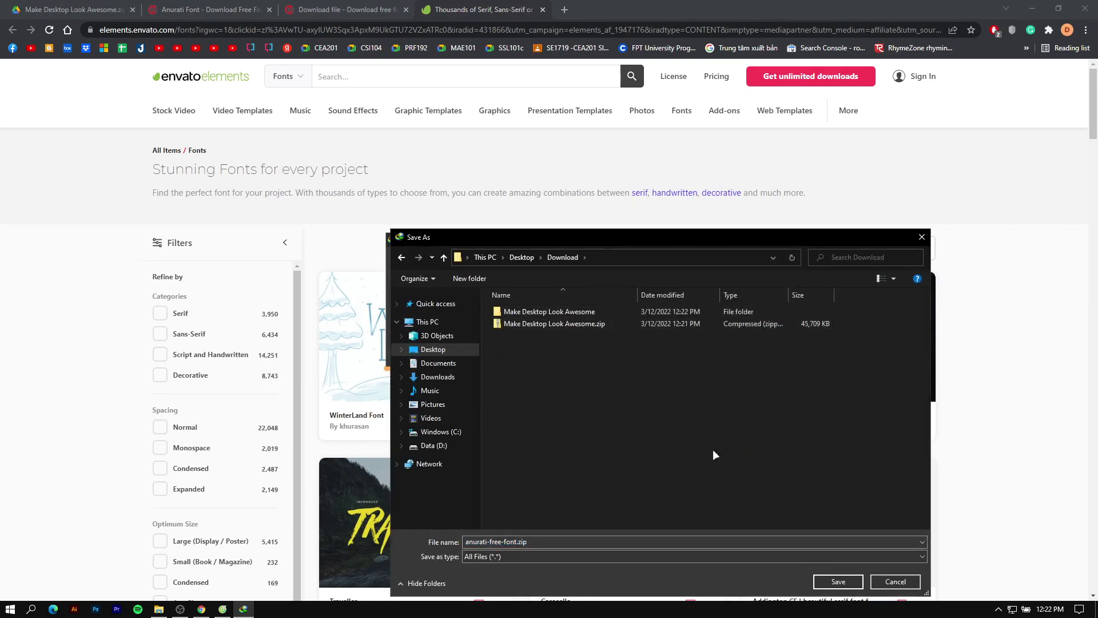
{"action": "left_click", "coordinate": [838, 581]}
{"action": "left_click", "coordinate": [545, 356]}
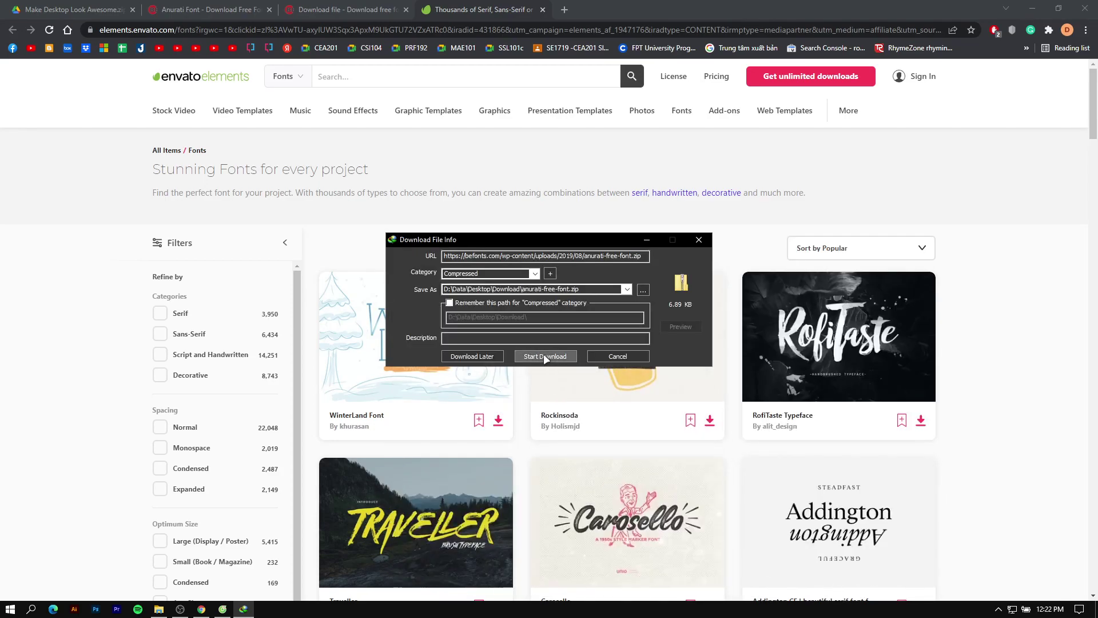
Close the Anurati font, file download and Envato Elements pages, keeping the Google Drive page open.
{"action": "left_click", "coordinate": [270, 8]}
{"action": "left_click", "coordinate": [271, 9]}
{"action": "left_click", "coordinate": [270, 9]}
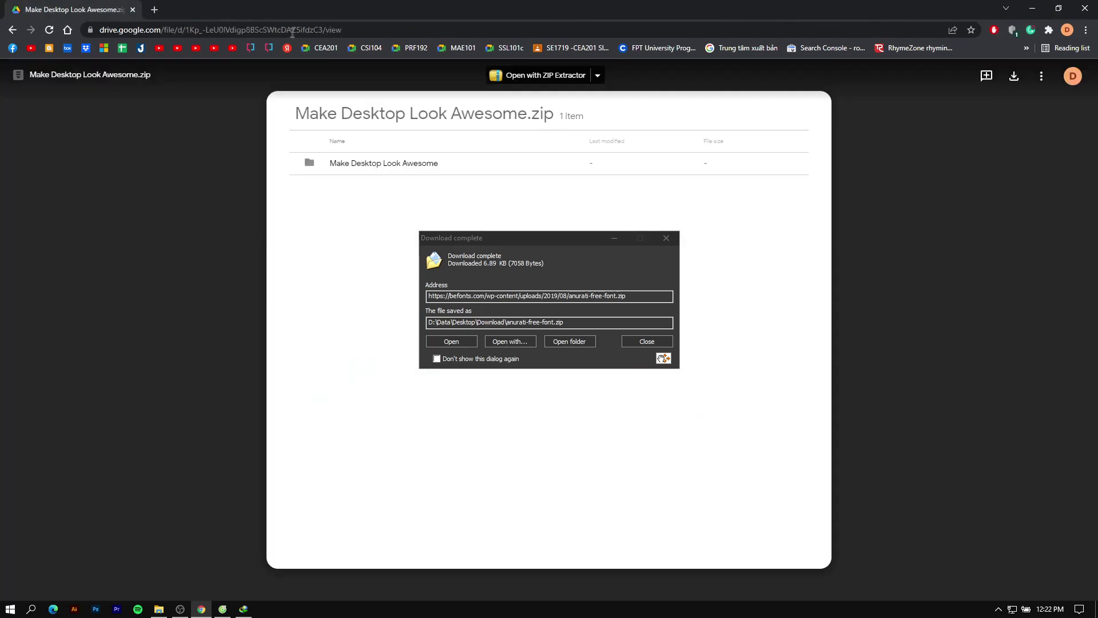
Open the folder containing the downloaded anurati-free-font.zip, clearing away the browser and Theme Setup Files windows.
{"action": "left_click", "coordinate": [565, 342]}
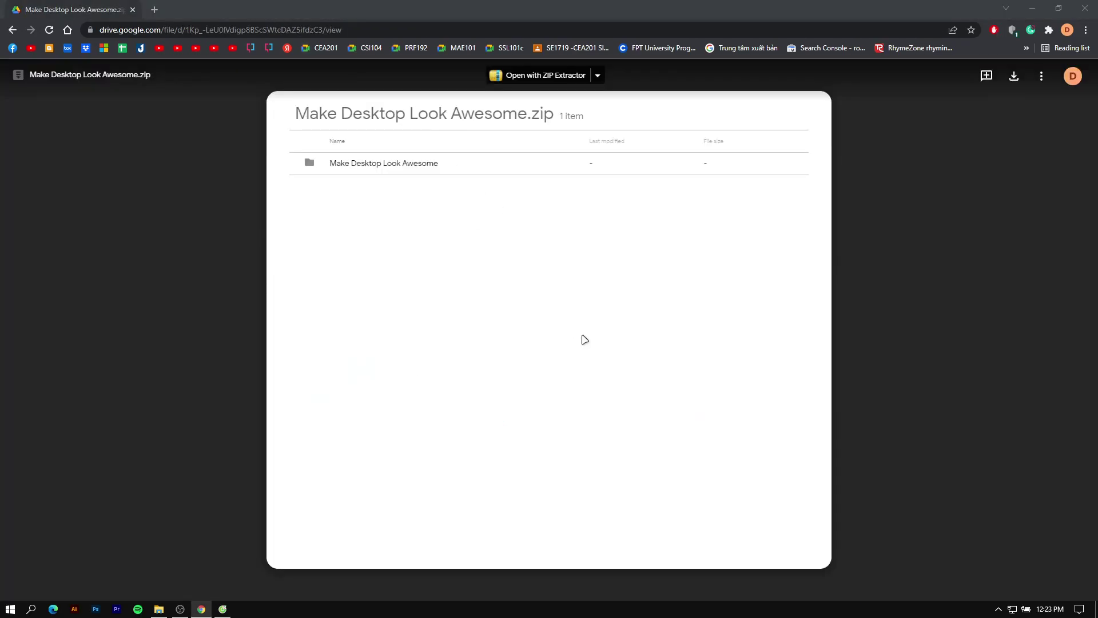
{"action": "left_click_drag", "start_coordinate": [932, 8], "coordinate": [911, 62]}
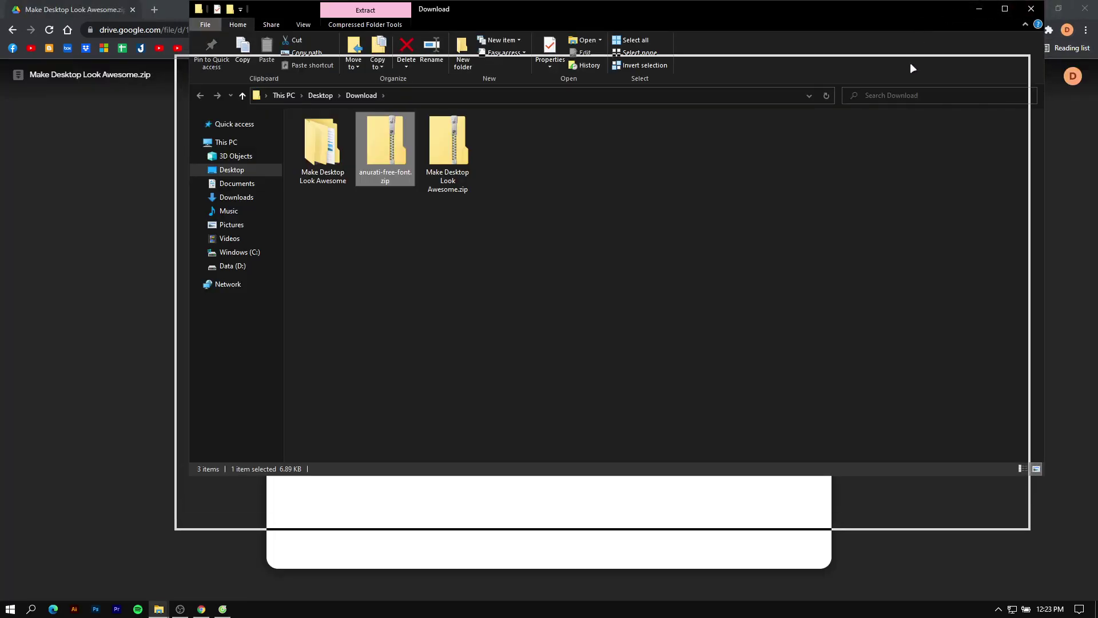
{"action": "left_click", "coordinate": [1033, 4]}
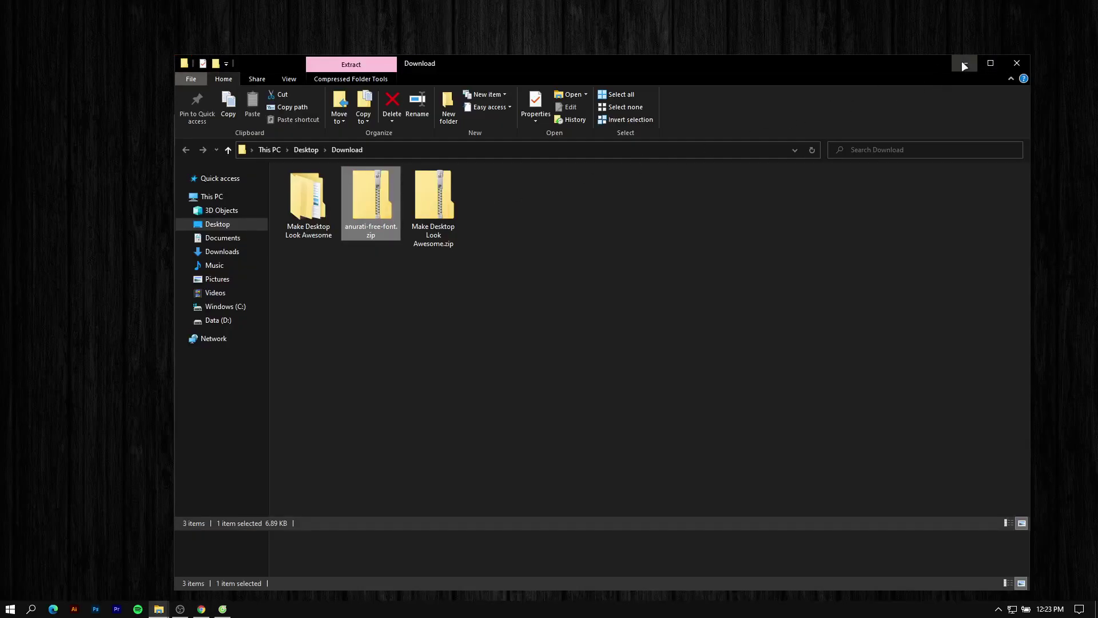
{"action": "left_click", "coordinate": [963, 63]}
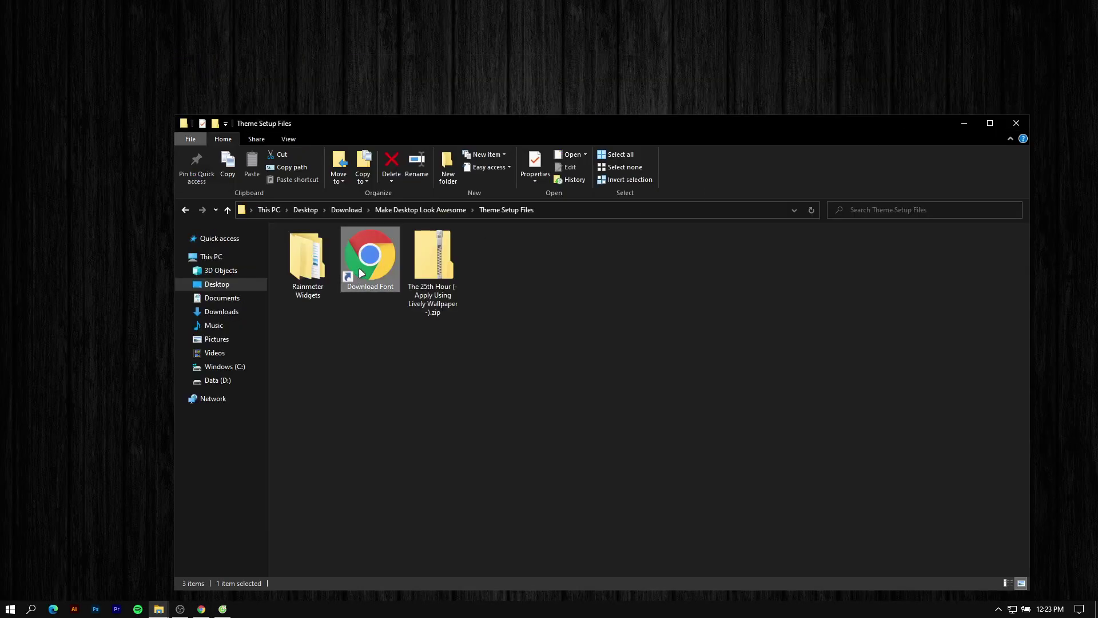
{"action": "left_click", "coordinate": [1016, 122]}
{"action": "left_click", "coordinate": [159, 609]}
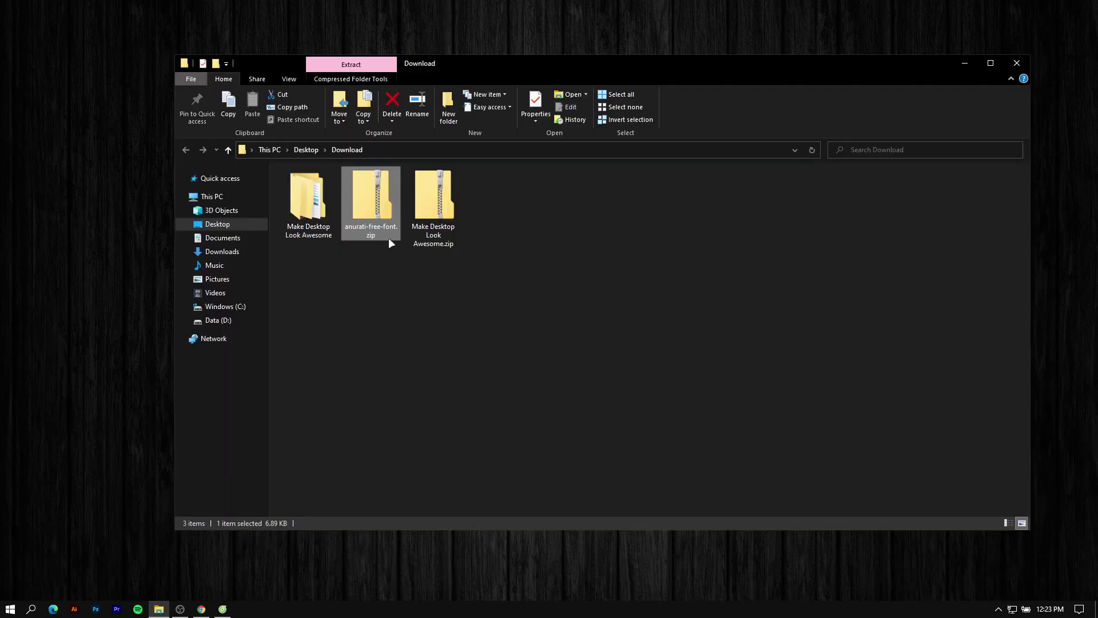
Extract anurati-free-font.zip with 7-Zip into its own anurati-free-font folder inside Download.
{"action": "right_click", "coordinate": [369, 210]}
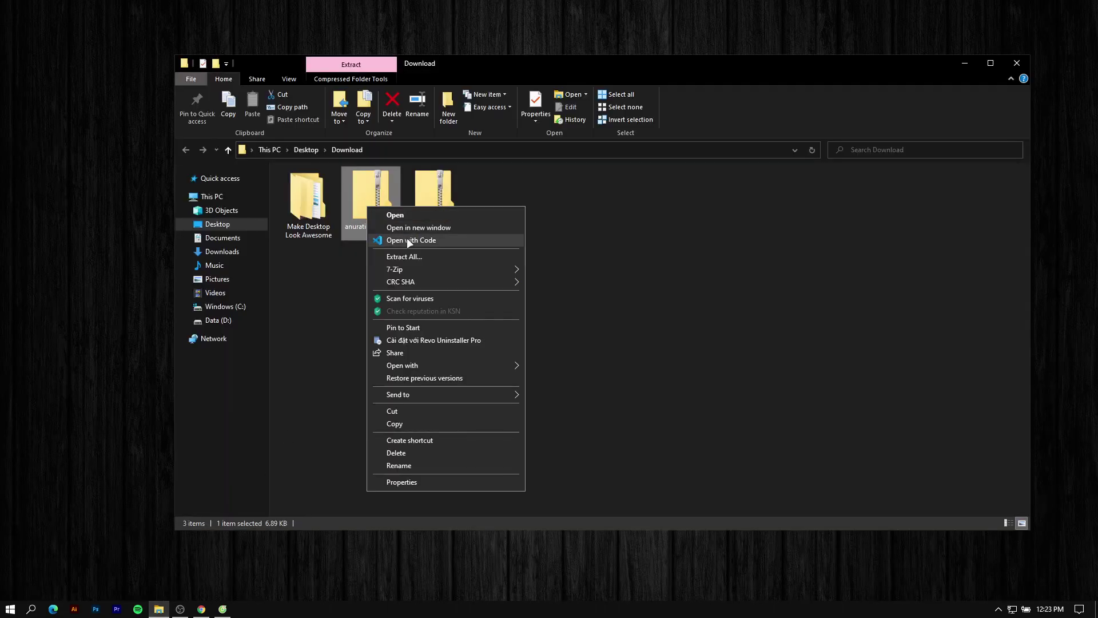
{"action": "mouse_move", "coordinate": [409, 271]}
{"action": "left_click", "coordinate": [618, 322]}
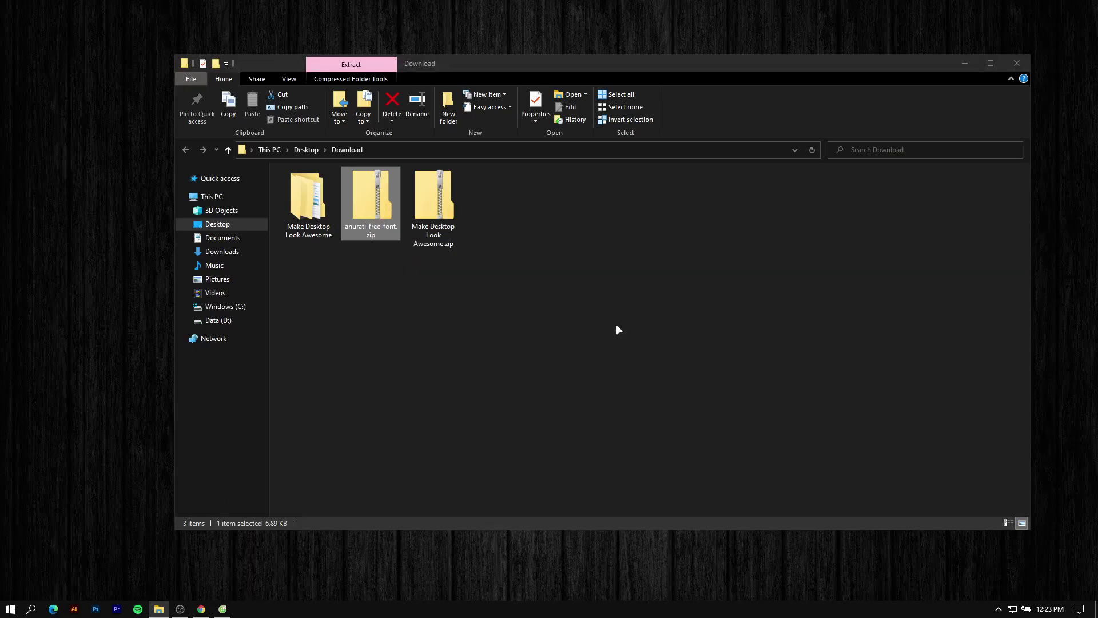
Open the ANURATI Free Font folder inside the extracted anurati-free-font folder and display its files as large icons.
{"action": "left_click", "coordinate": [495, 224]}
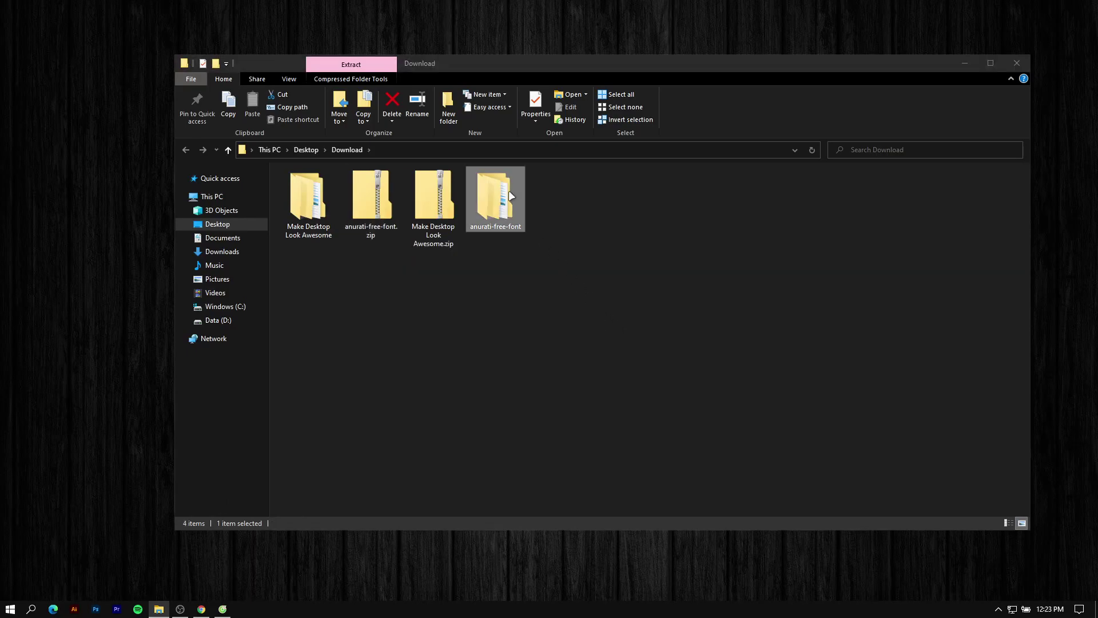
{"action": "double_click", "coordinate": [495, 223]}
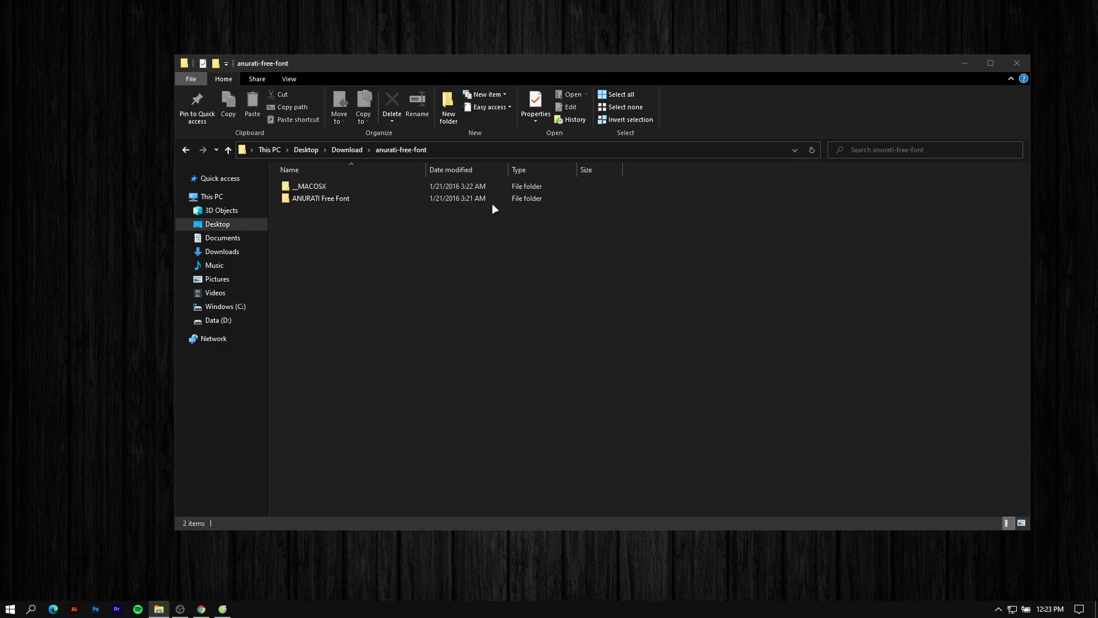
{"action": "left_click", "coordinate": [352, 199]}
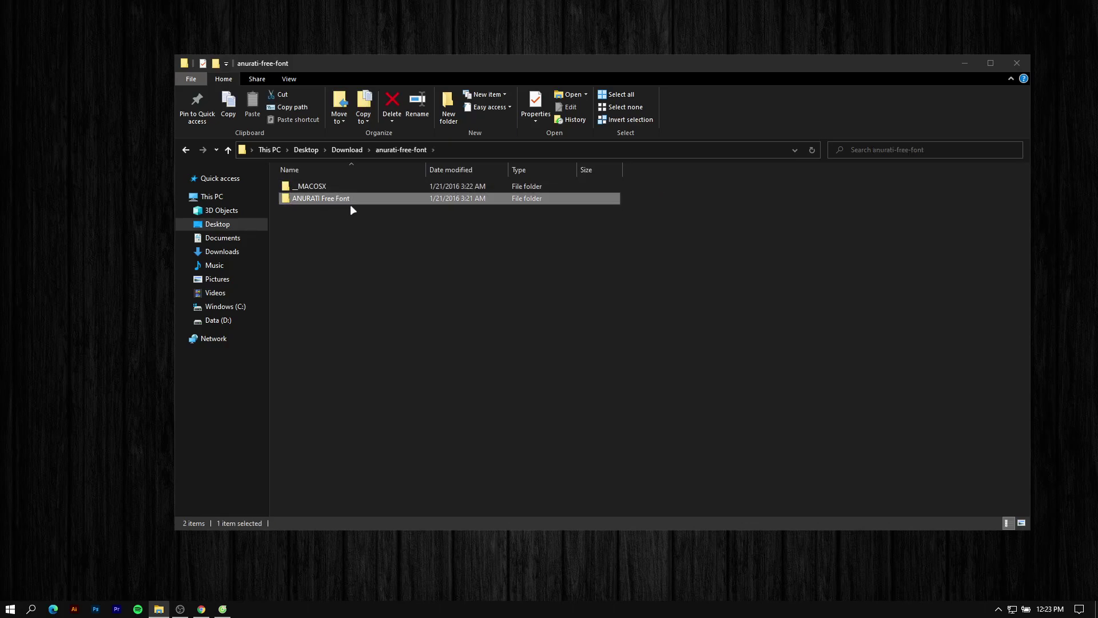
{"action": "double_click", "coordinate": [350, 200]}
{"action": "right_click", "coordinate": [338, 262]}
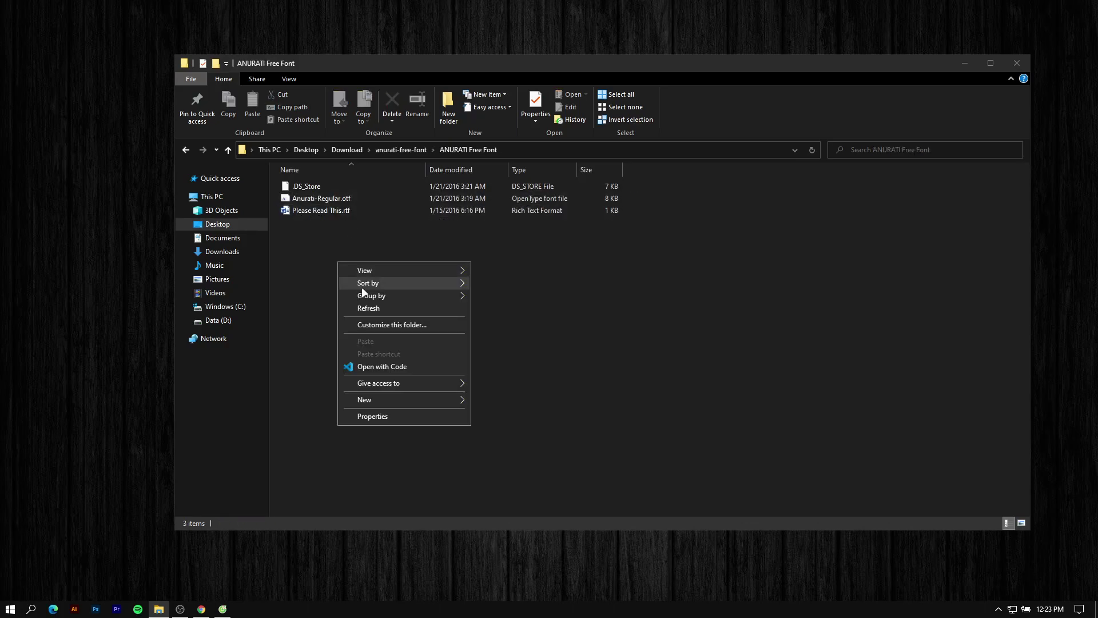
{"action": "mouse_move", "coordinate": [384, 270]}
{"action": "left_click", "coordinate": [544, 283]}
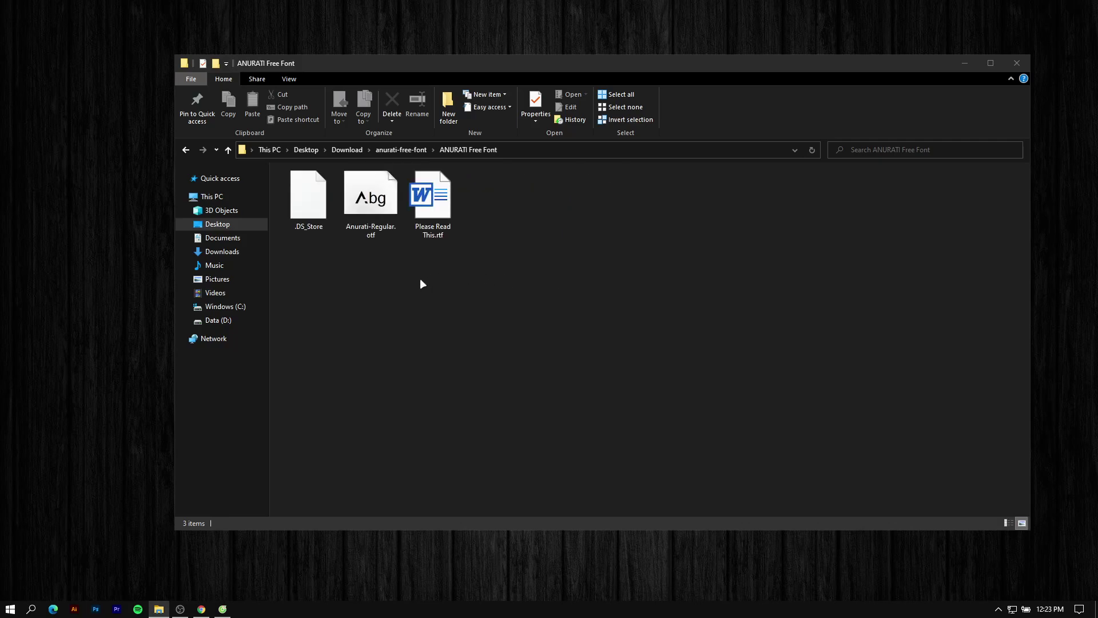
Install the Anurati-Regular.otf font, replacing the existing copy, and return the file window to the Download folder before minimizing it.
{"action": "left_click", "coordinate": [363, 204]}
{"action": "right_click", "coordinate": [365, 195]}
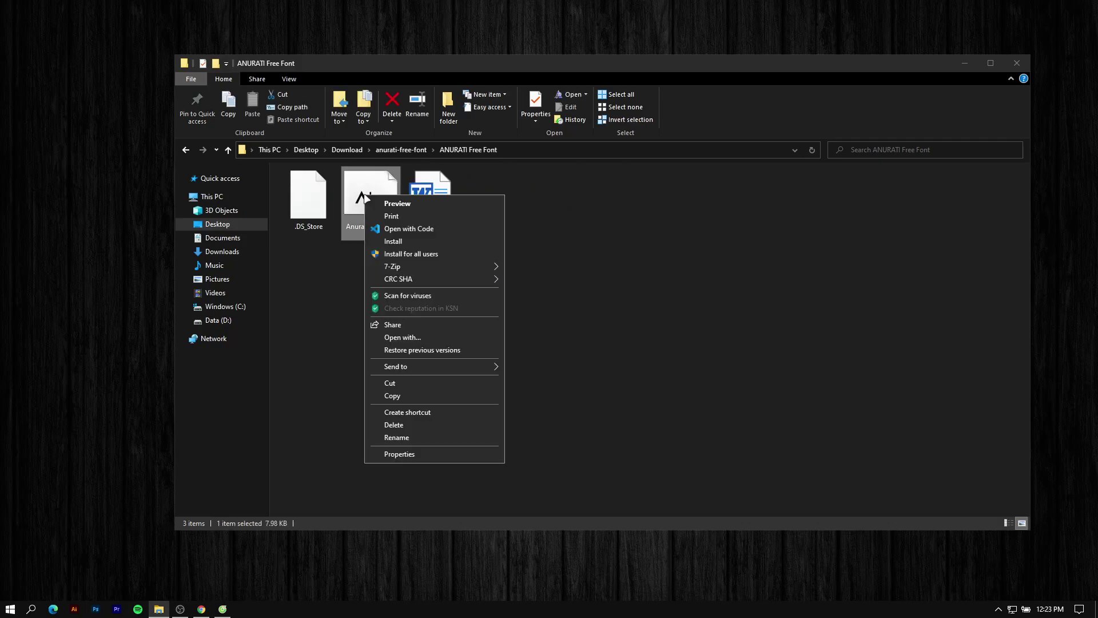
{"action": "left_click", "coordinate": [404, 242]}
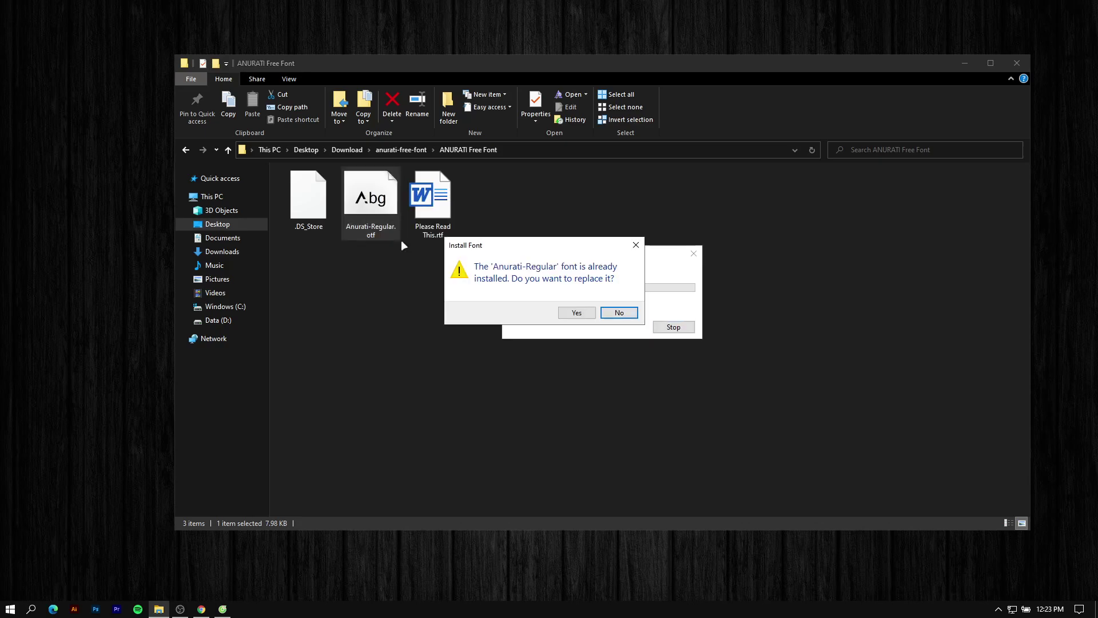
{"action": "left_click", "coordinate": [575, 314]}
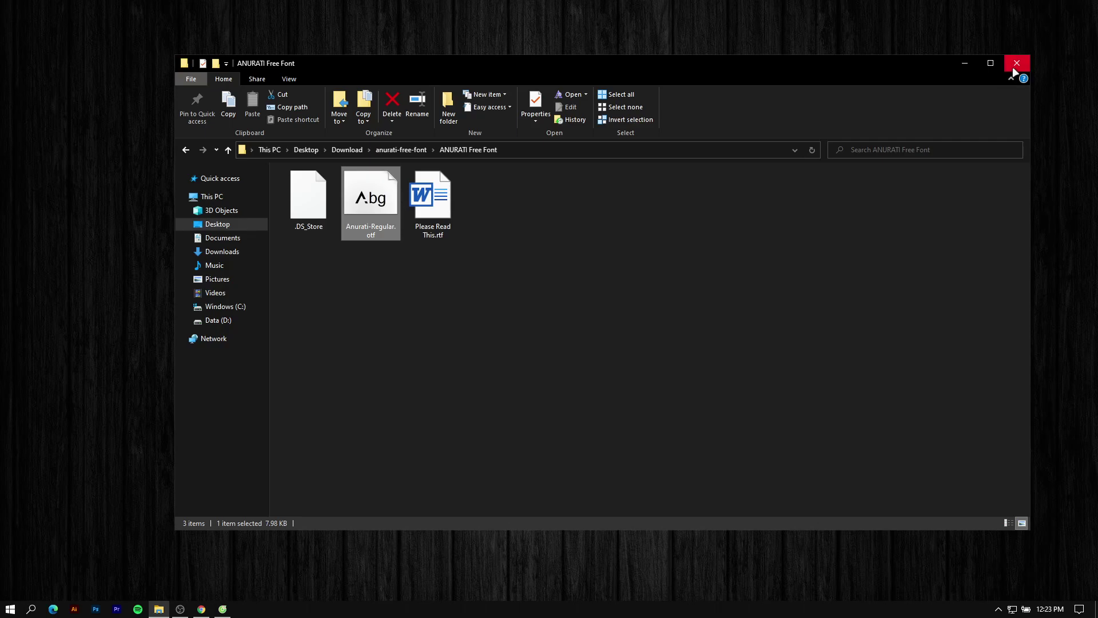
{"action": "left_click", "coordinate": [348, 149]}
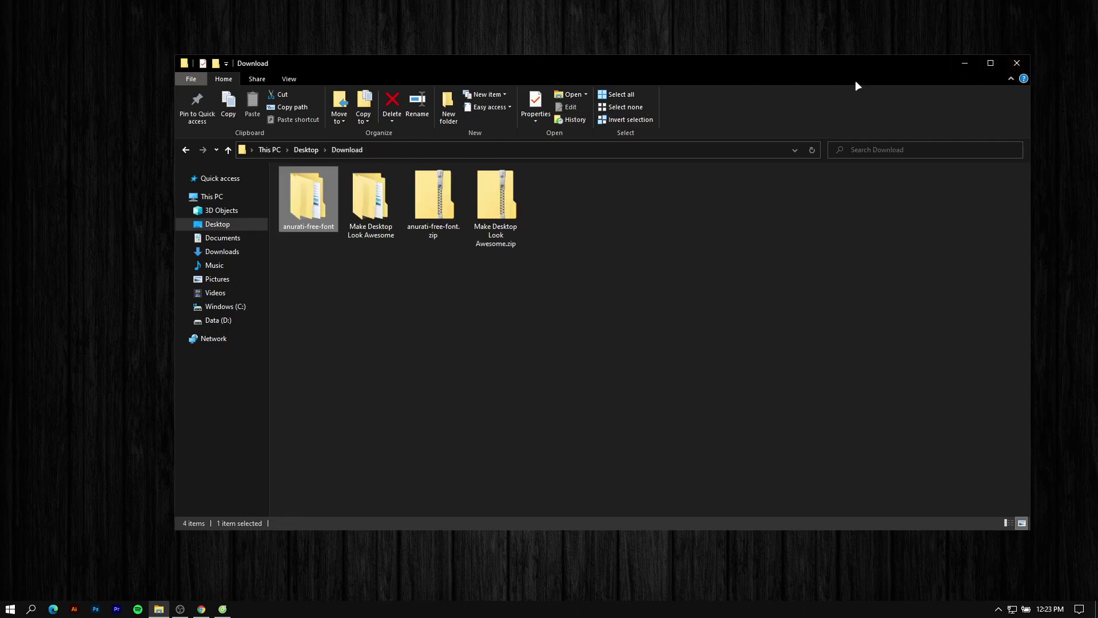
{"action": "left_click", "coordinate": [962, 62]}
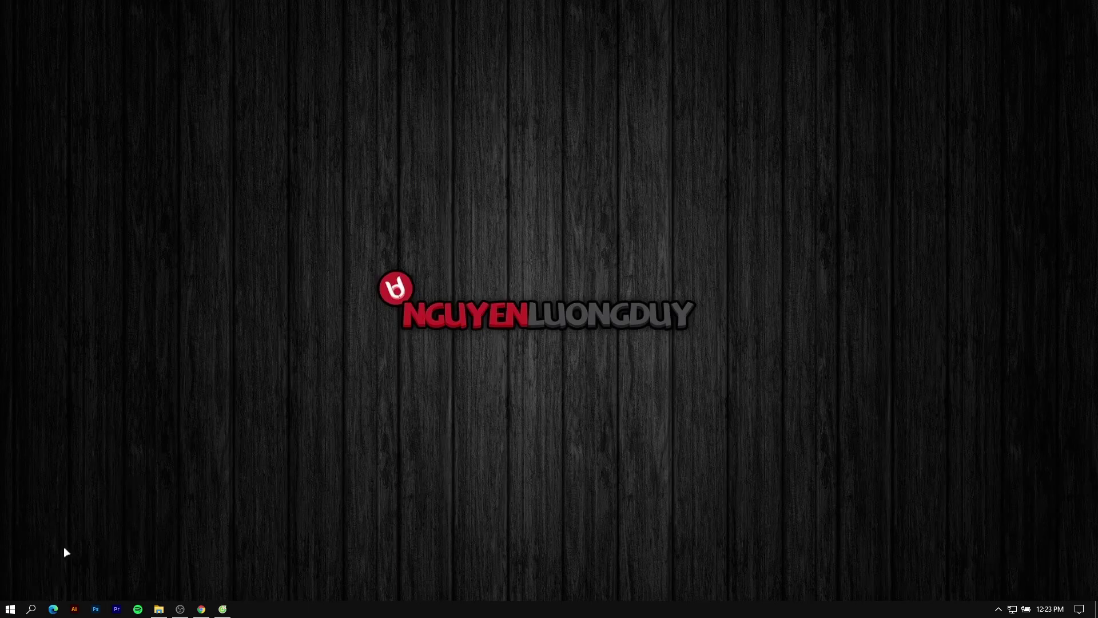
Search Windows for "mic" and open Microsoft Store.
{"action": "left_click", "coordinate": [32, 608]}
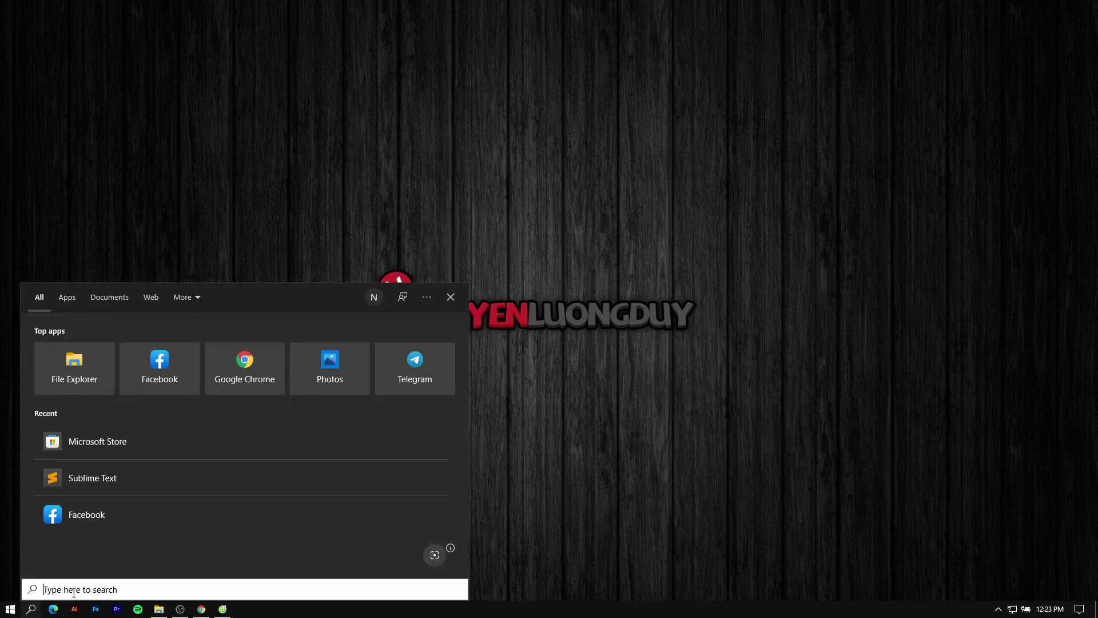
{"action": "type", "text": "mic"}
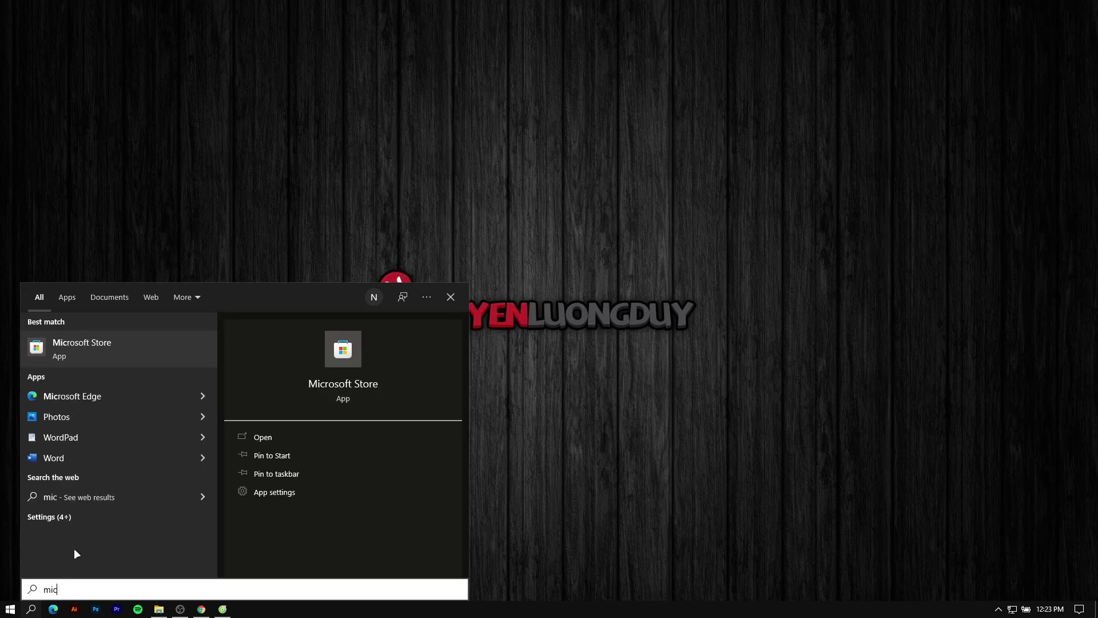
{"action": "left_click", "coordinate": [72, 353]}
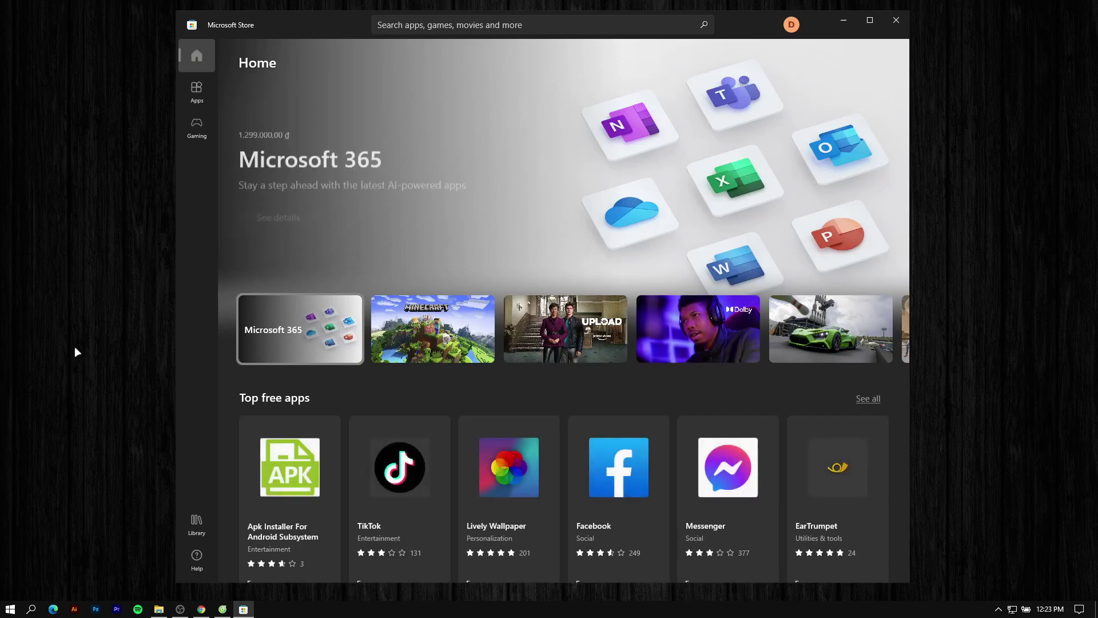
Search Microsoft Store for "Lively" and install the Lively Wallpaper app.
{"action": "left_click", "coordinate": [467, 23]}
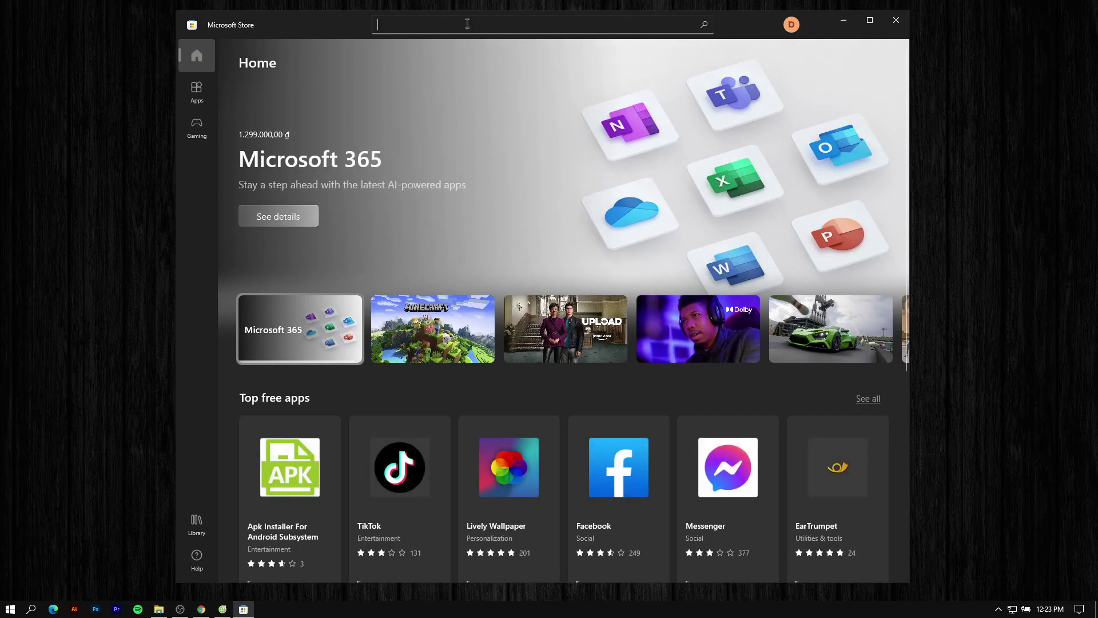
{"action": "type", "text": "Lively"}
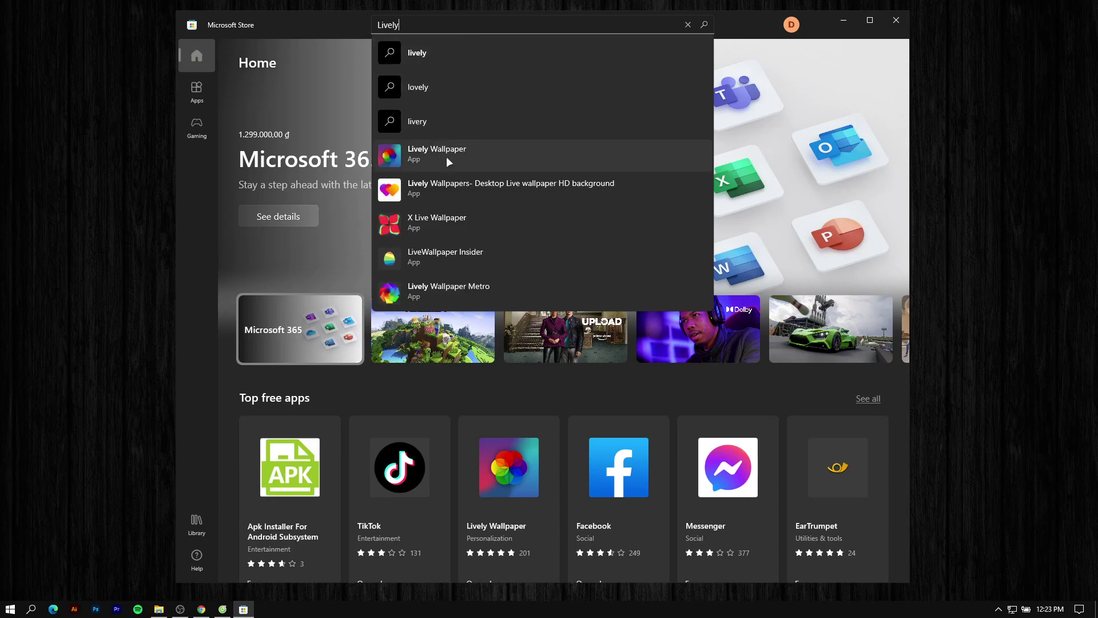
{"action": "left_click", "coordinate": [428, 155]}
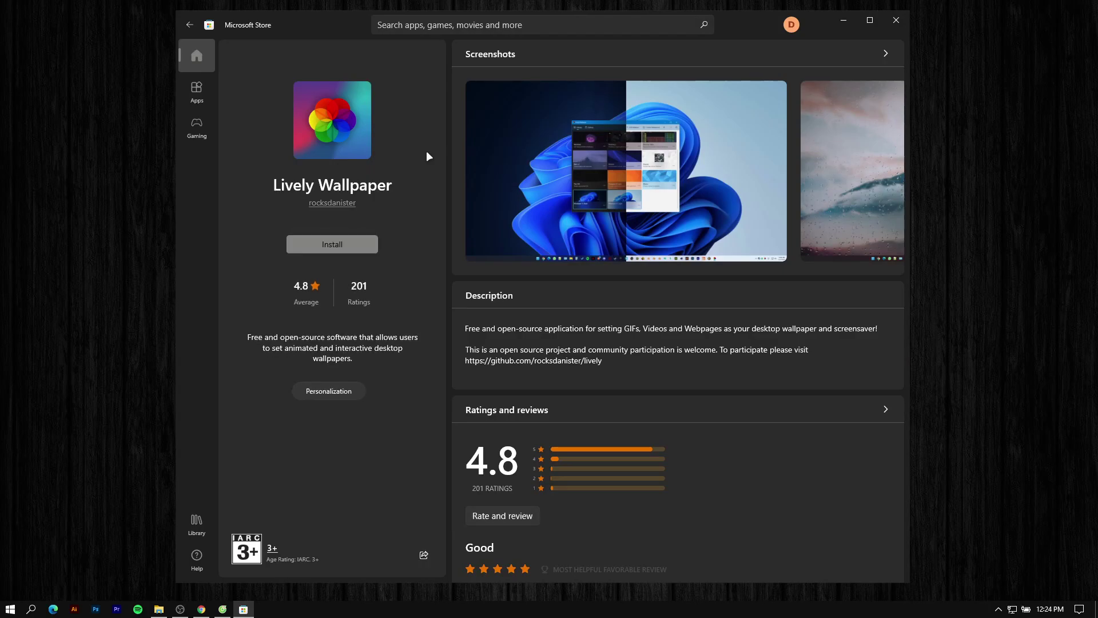
{"action": "left_click", "coordinate": [336, 248]}
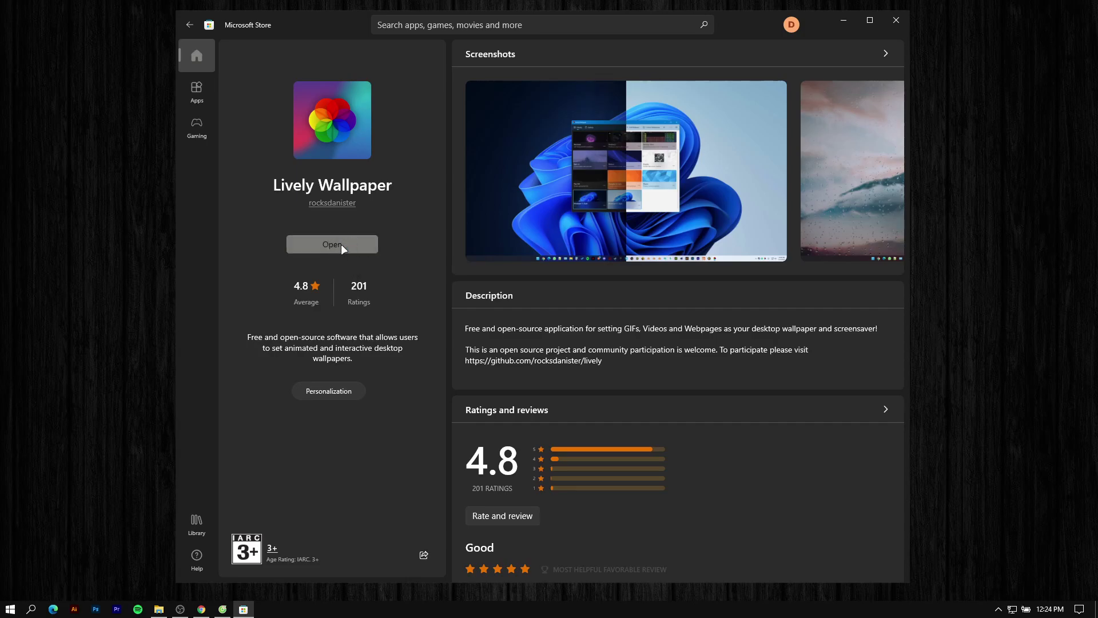
Launch Lively Wallpaper, close Microsoft Store, and move the Lively Wallpaper window to the middle of the desktop.
{"action": "left_click", "coordinate": [341, 244]}
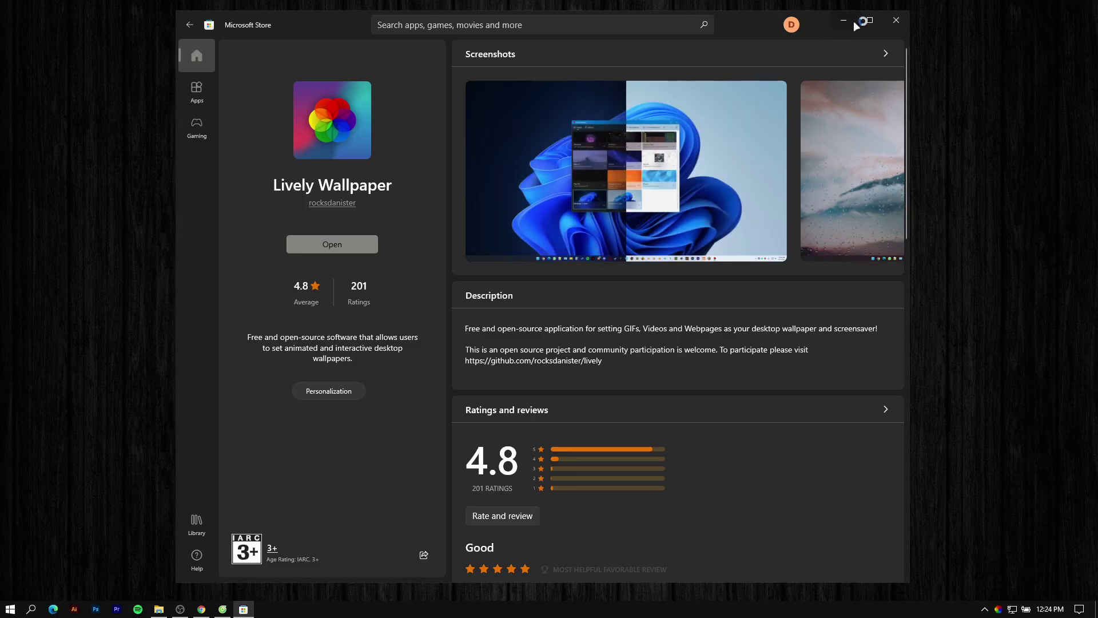
{"action": "left_click", "coordinate": [896, 21]}
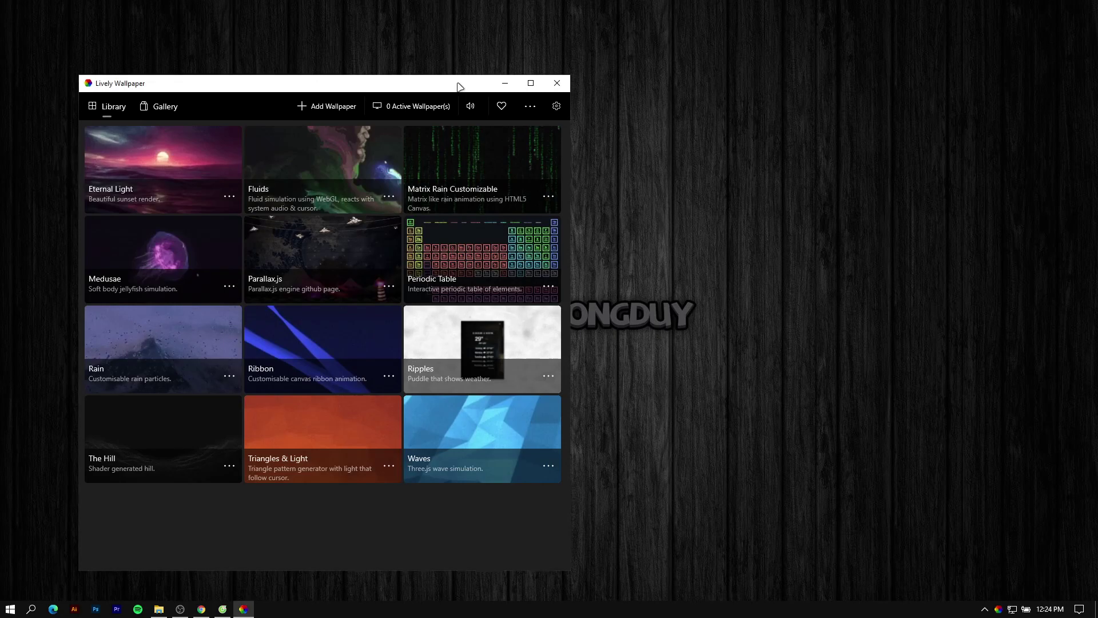
{"action": "left_click_drag", "start_coordinate": [458, 85], "coordinate": [665, 57]}
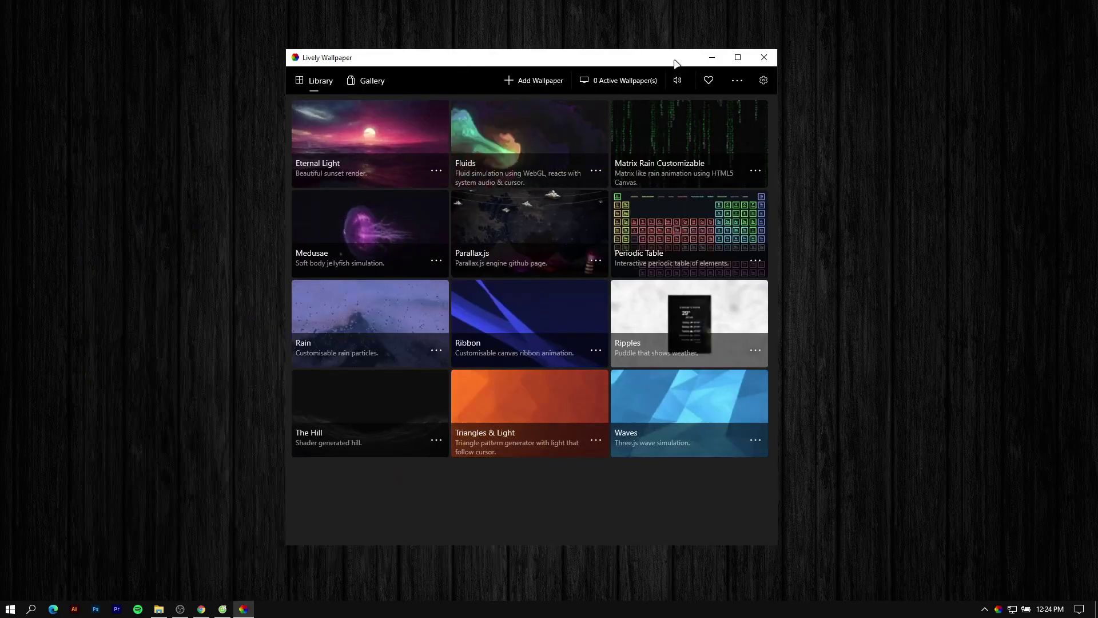
Set the Taskbar Theme to Clear in Lively Wallpaper's system settings and return to the wallpaper library.
{"action": "left_click", "coordinate": [763, 81]}
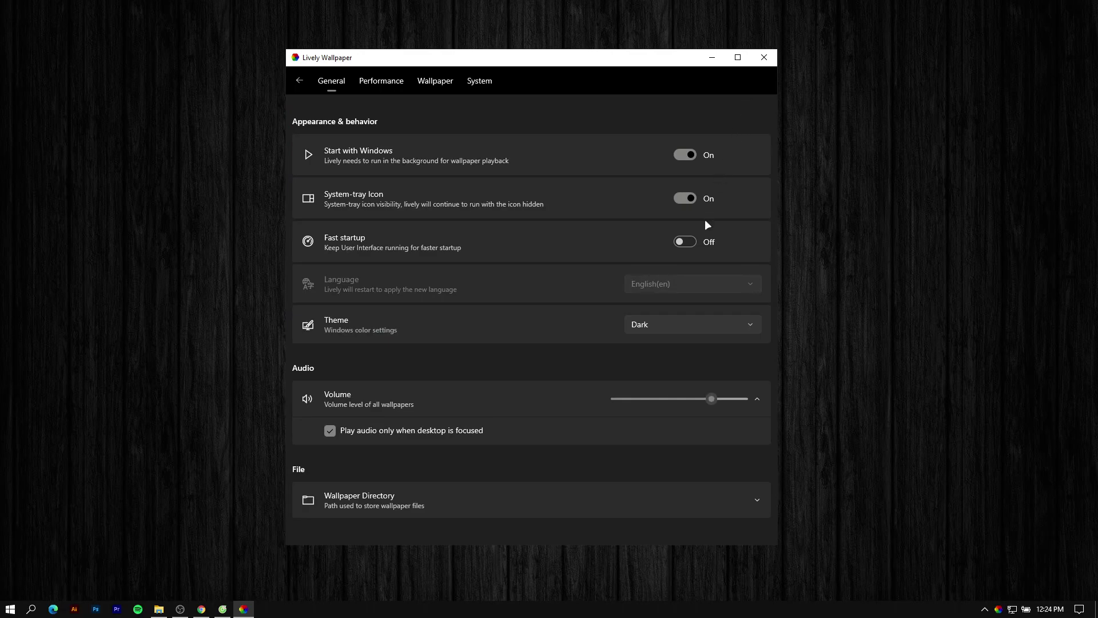
{"action": "left_click", "coordinate": [423, 83]}
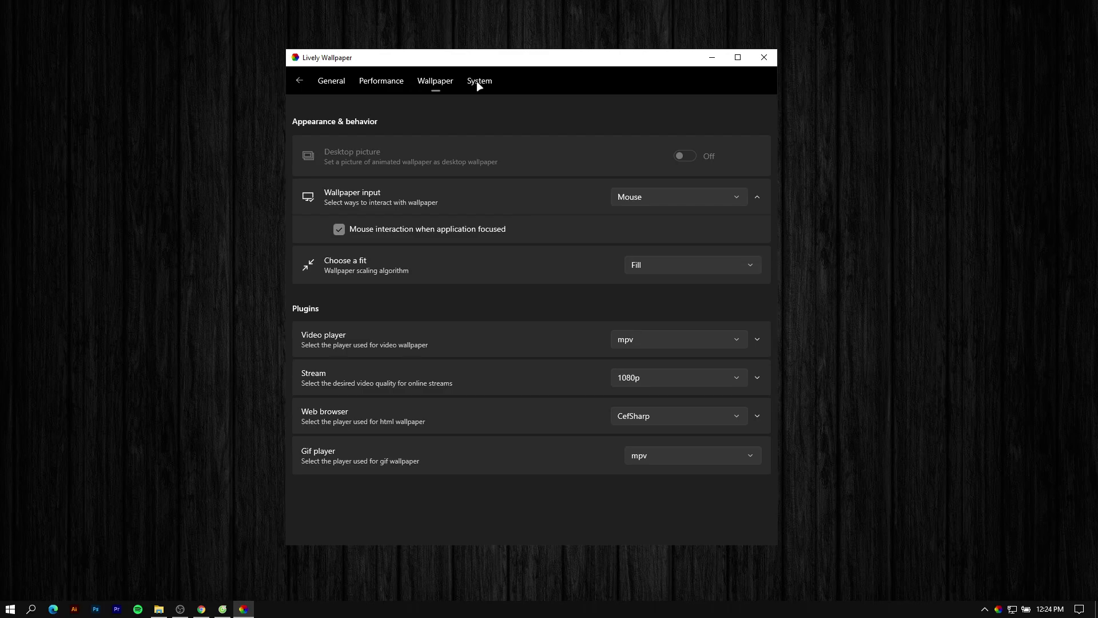
{"action": "left_click", "coordinate": [478, 84]}
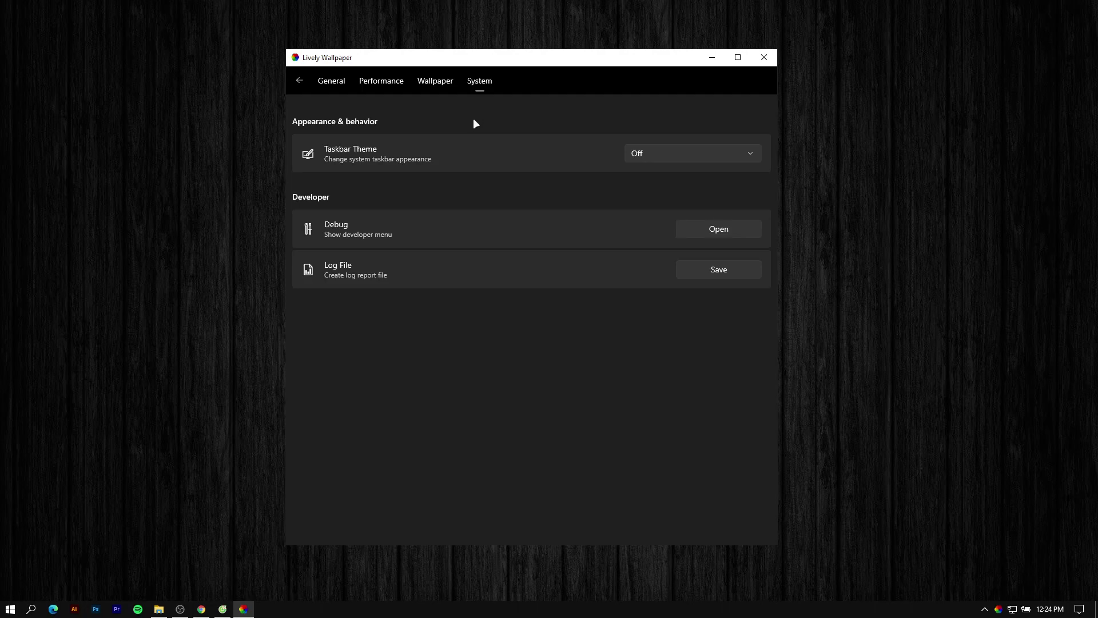
{"action": "left_click", "coordinate": [649, 158]}
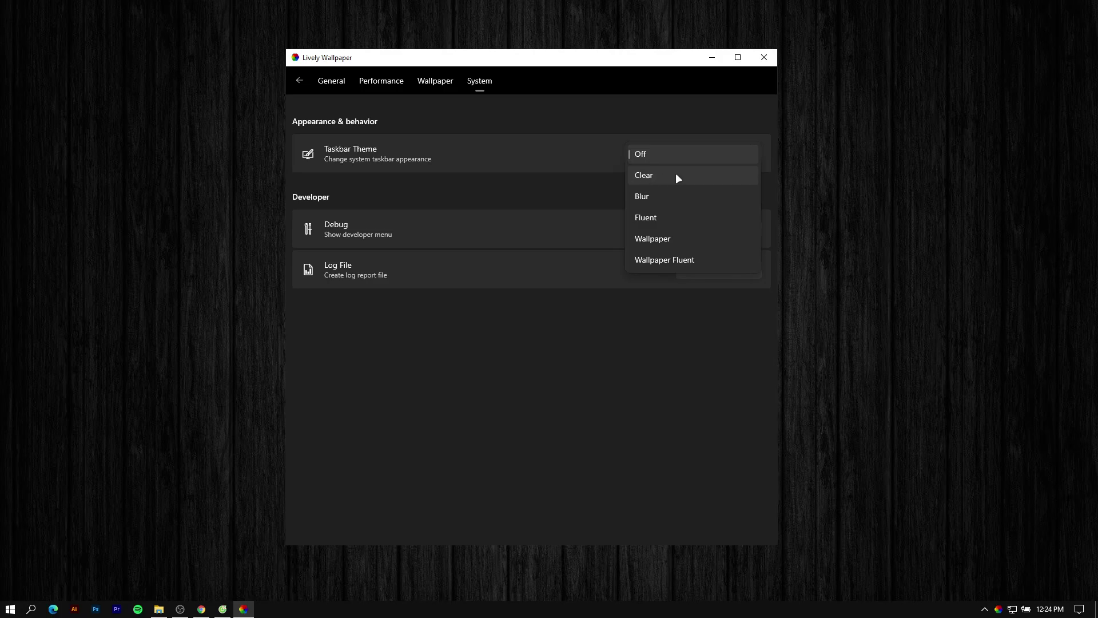
{"action": "left_click", "coordinate": [648, 176]}
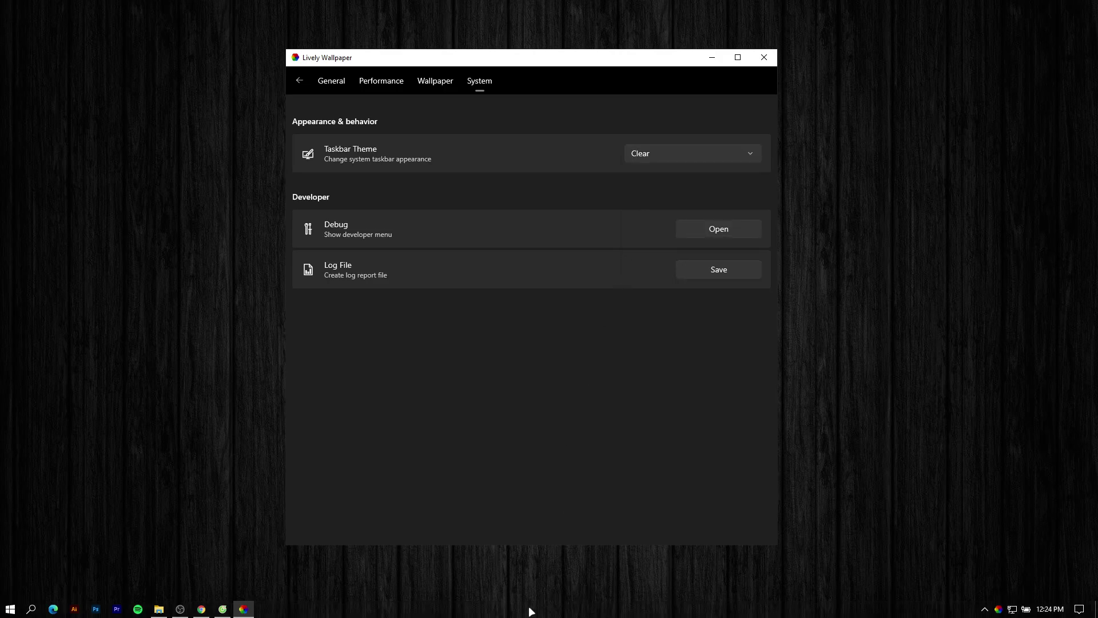
{"action": "left_click", "coordinate": [298, 81]}
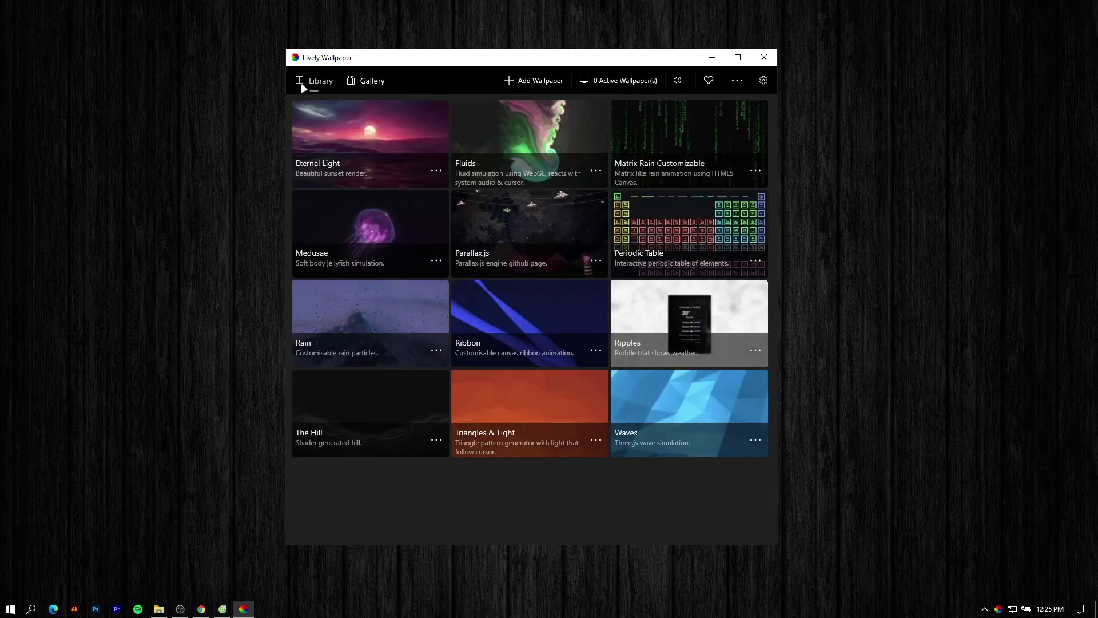
Open the Add Wallpaper dialog and locate The 25th Hour zip in the downloaded theme's Theme Setup Files folder.
{"action": "left_click", "coordinate": [541, 78]}
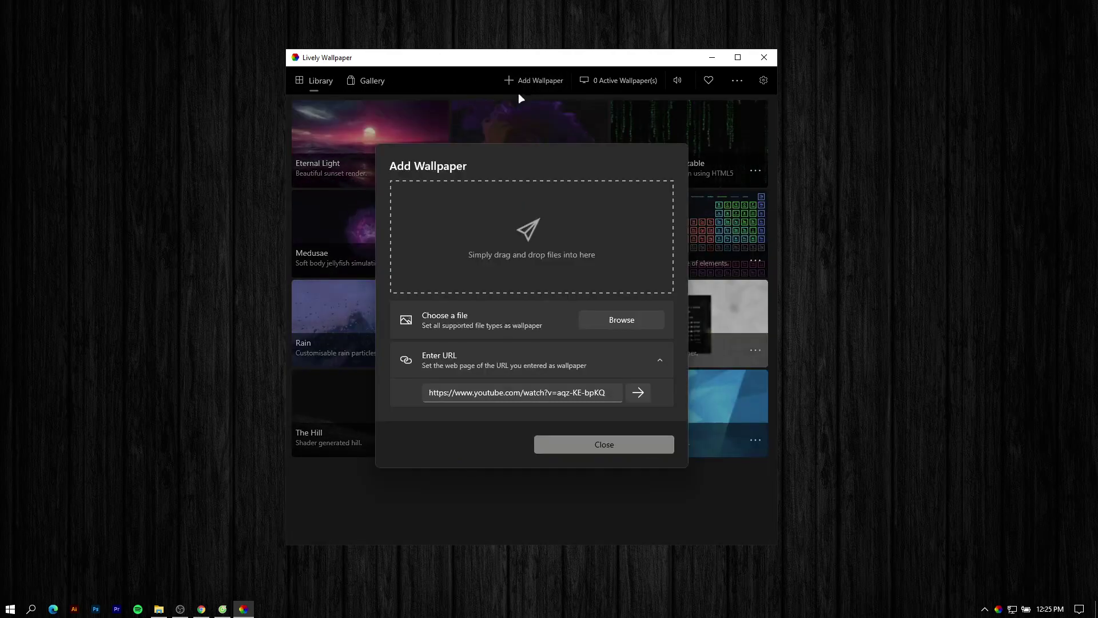
{"action": "left_click", "coordinate": [159, 609]}
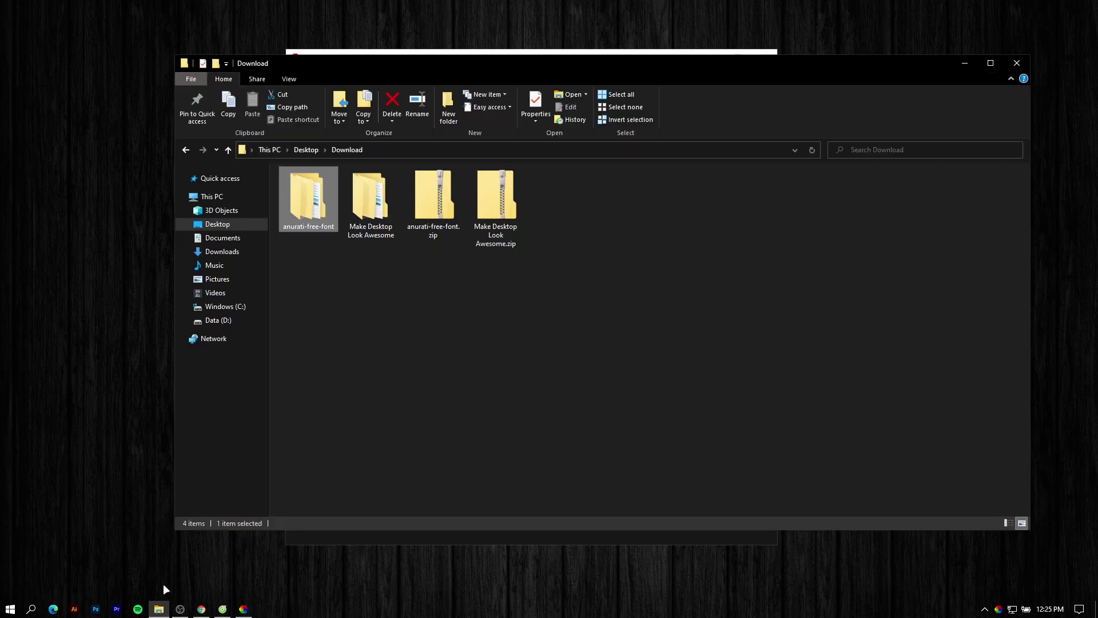
{"action": "double_click", "coordinate": [387, 217]}
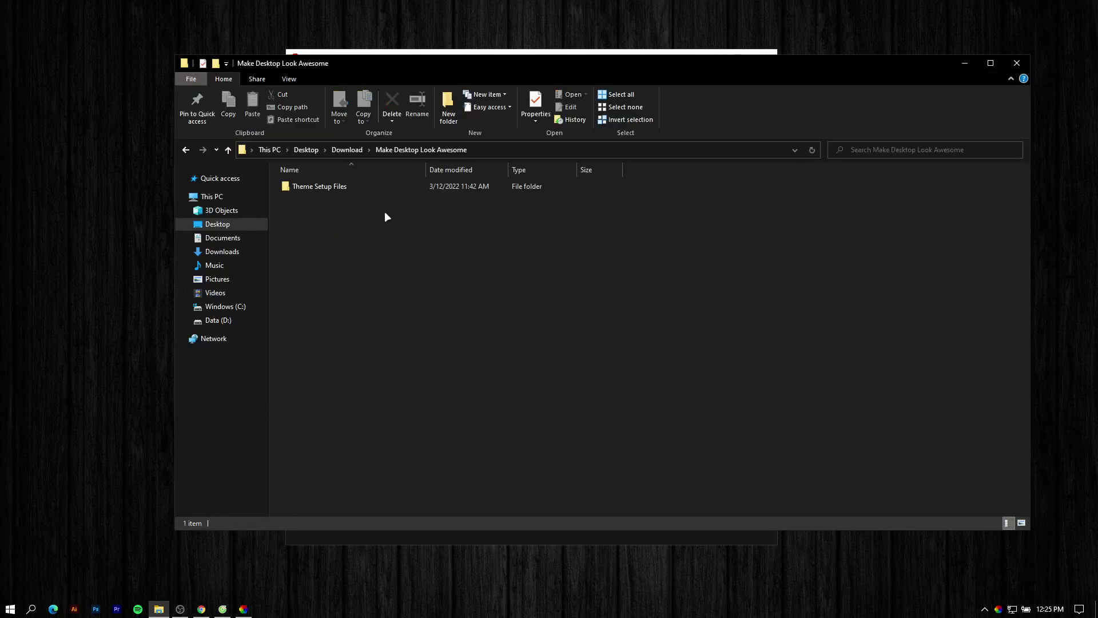
{"action": "double_click", "coordinate": [369, 184]}
{"action": "left_click", "coordinate": [428, 213]}
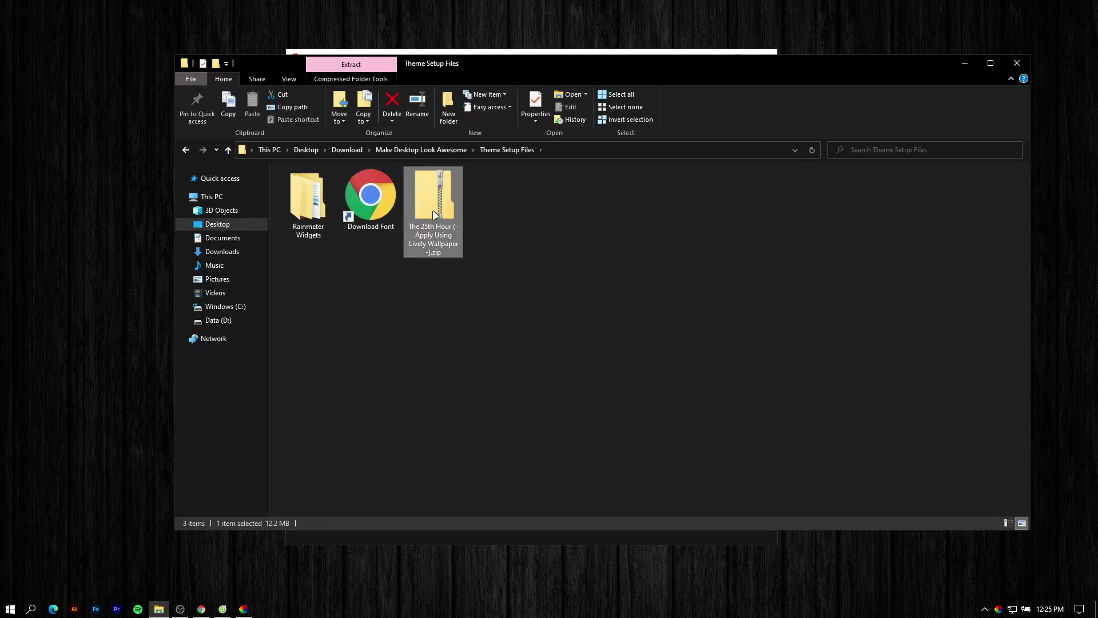
{"action": "left_click", "coordinate": [965, 63]}
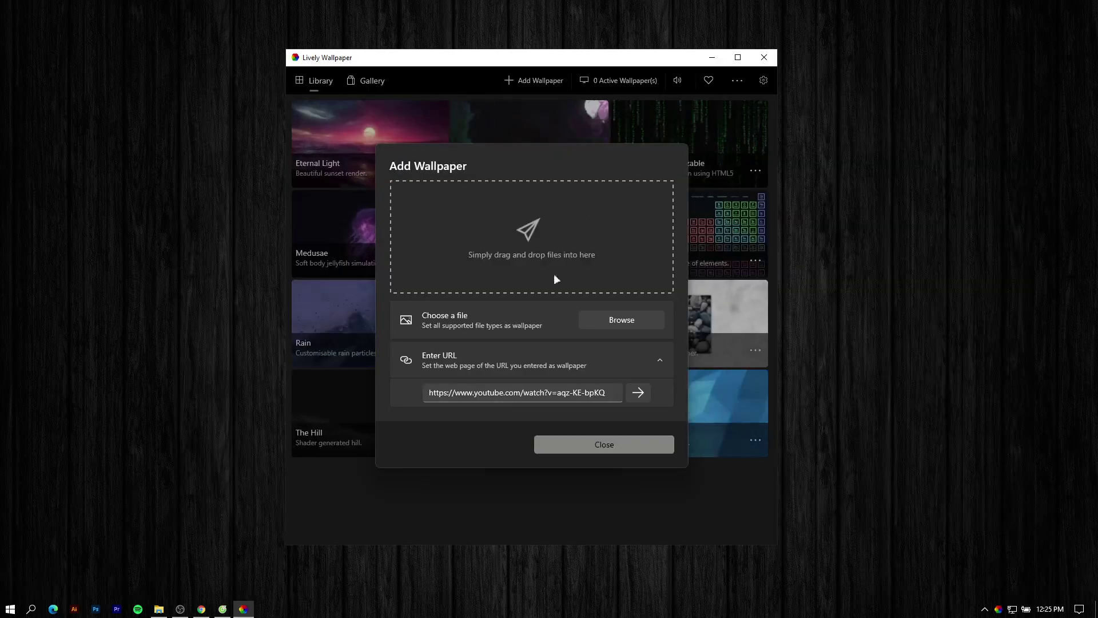
Add "The 25th Hour (- Apply Using Lively Wallpaper -).zip" from Desktop > Download > Make Desktop Look Awesome > Theme Setup Files to the wallpaper library.
{"action": "left_click", "coordinate": [622, 320]}
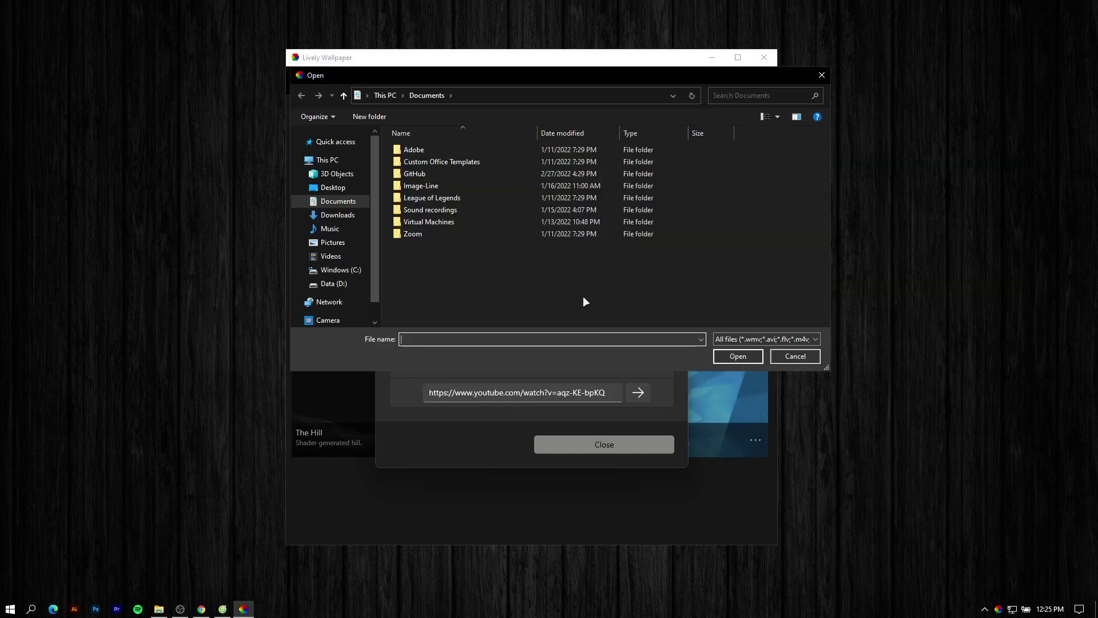
{"action": "left_click", "coordinate": [342, 189]}
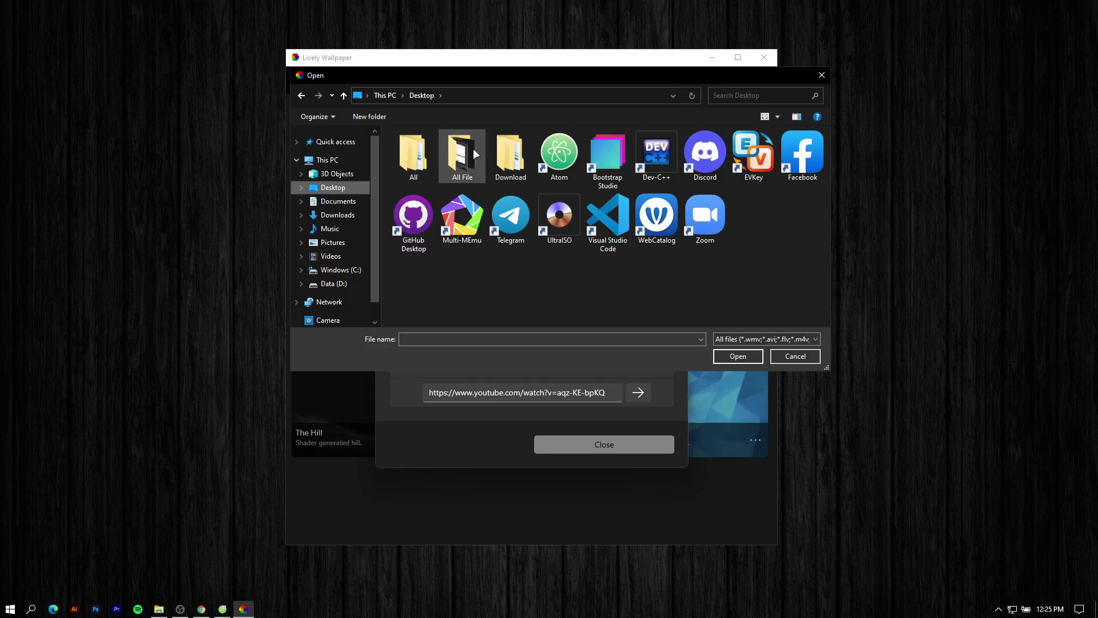
{"action": "double_click", "coordinate": [510, 159]}
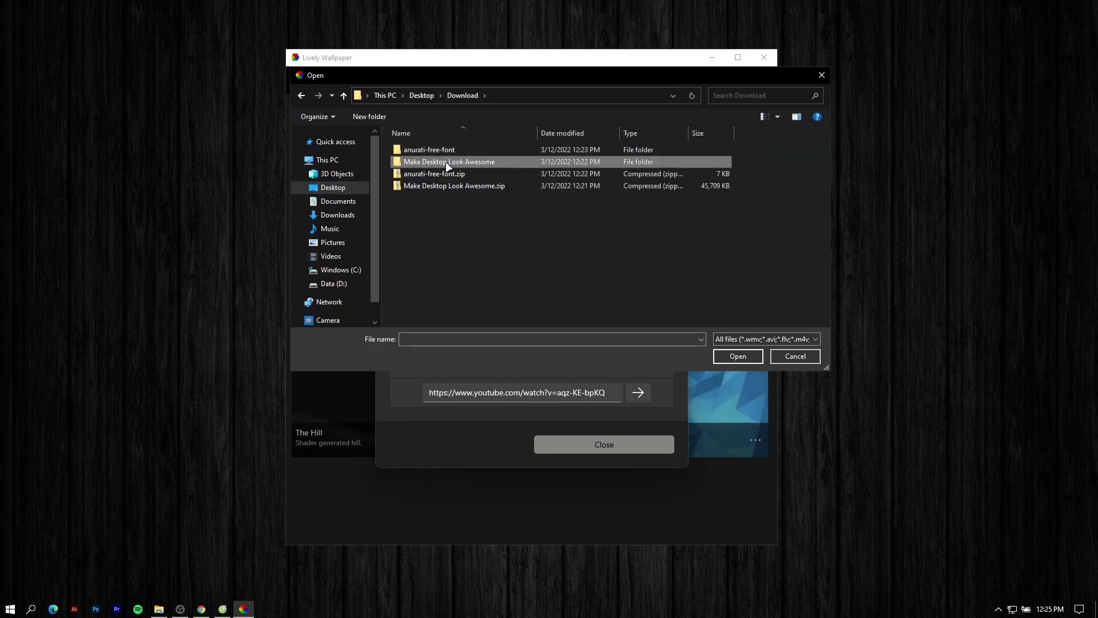
{"action": "double_click", "coordinate": [449, 163]}
{"action": "double_click", "coordinate": [450, 150]}
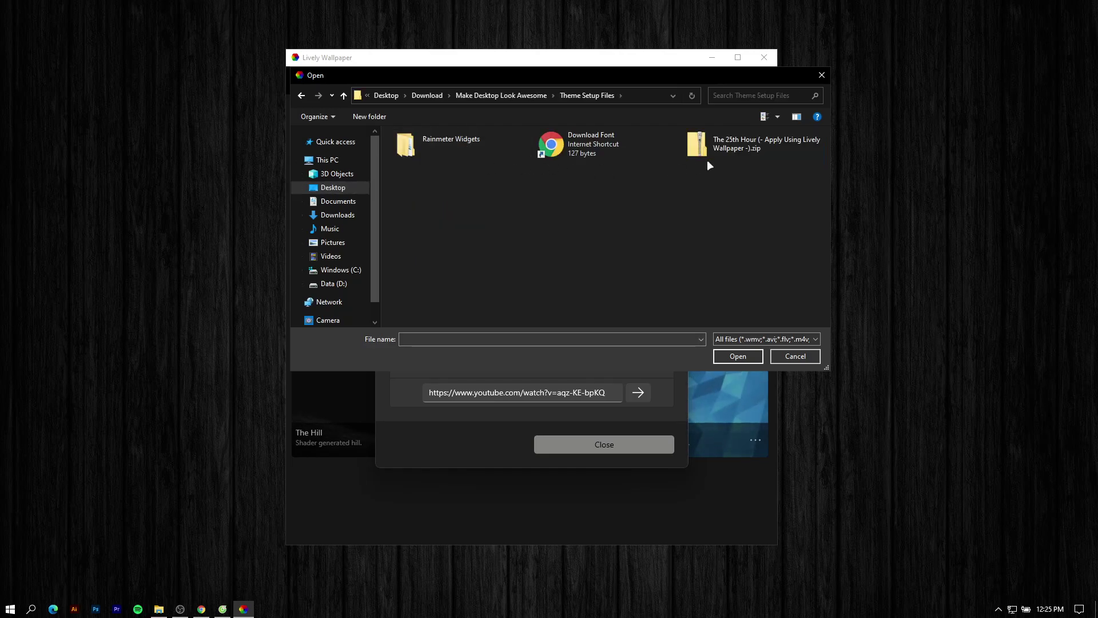
{"action": "left_click", "coordinate": [714, 142]}
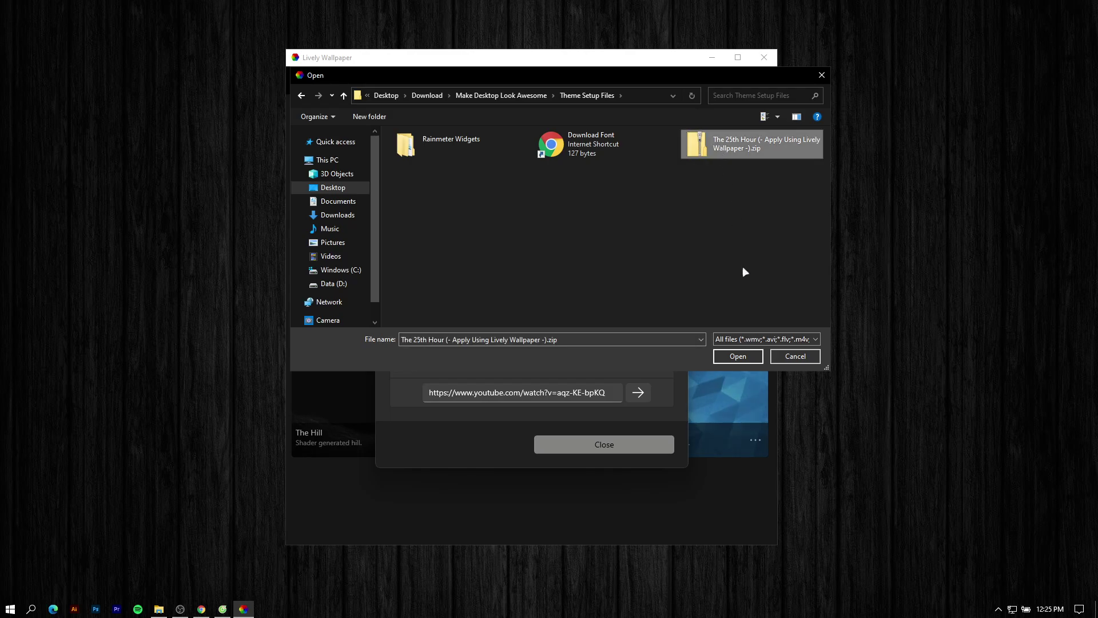
{"action": "left_click", "coordinate": [746, 358]}
{"action": "left_click", "coordinate": [617, 447]}
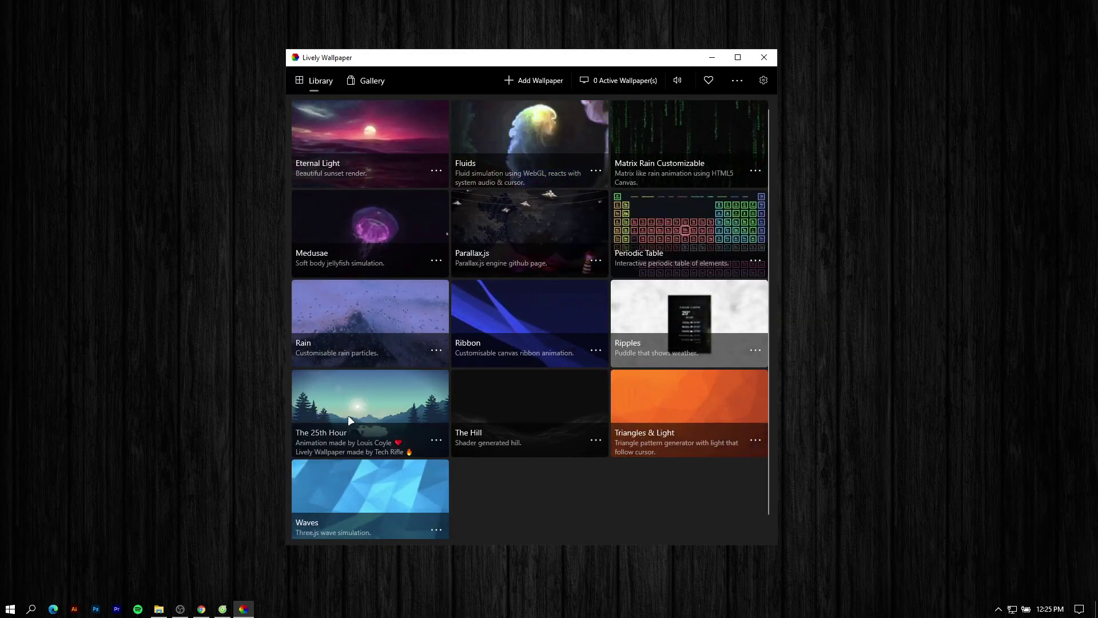
Apply The 25th Hour as the desktop wallpaper and close the Lively Wallpaper window to the system tray.
{"action": "double_click", "coordinate": [362, 397]}
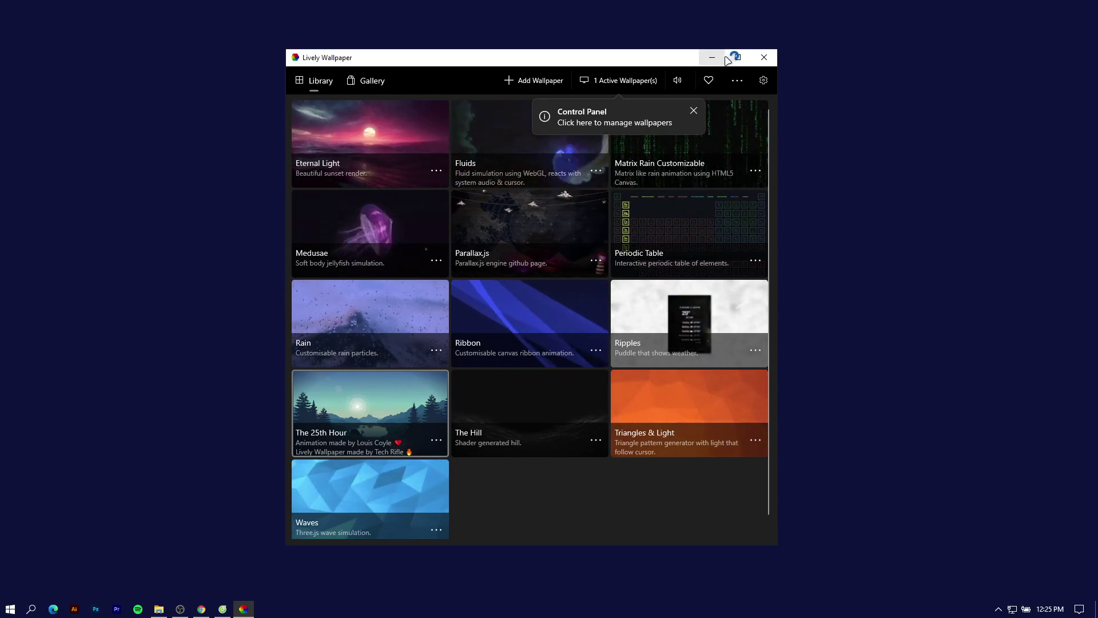
{"action": "left_click", "coordinate": [763, 58]}
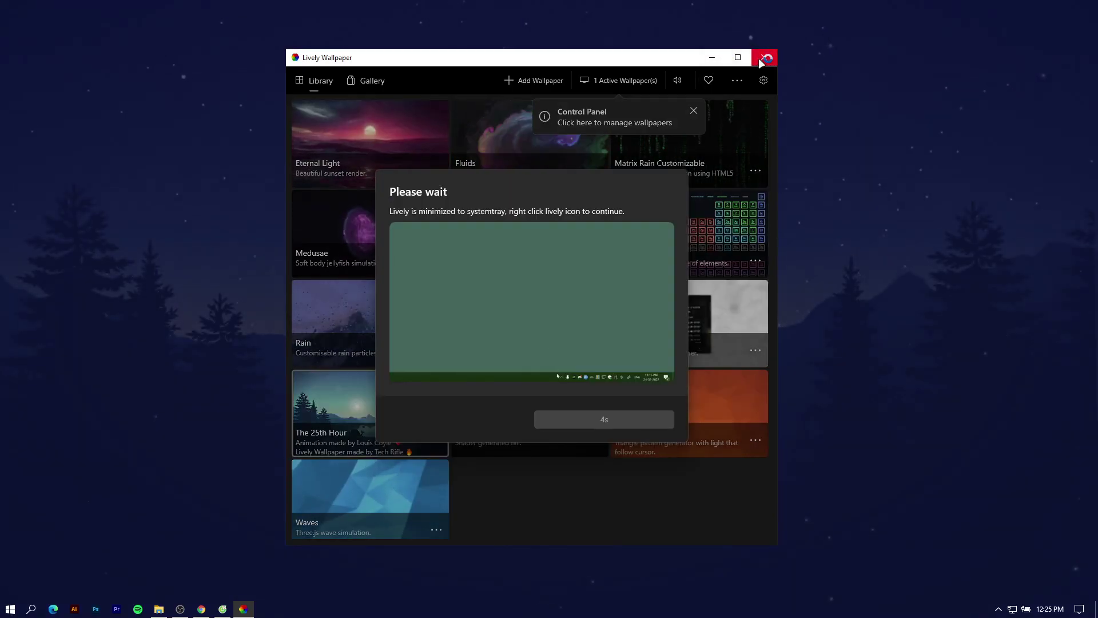
{"action": "left_click", "coordinate": [607, 425]}
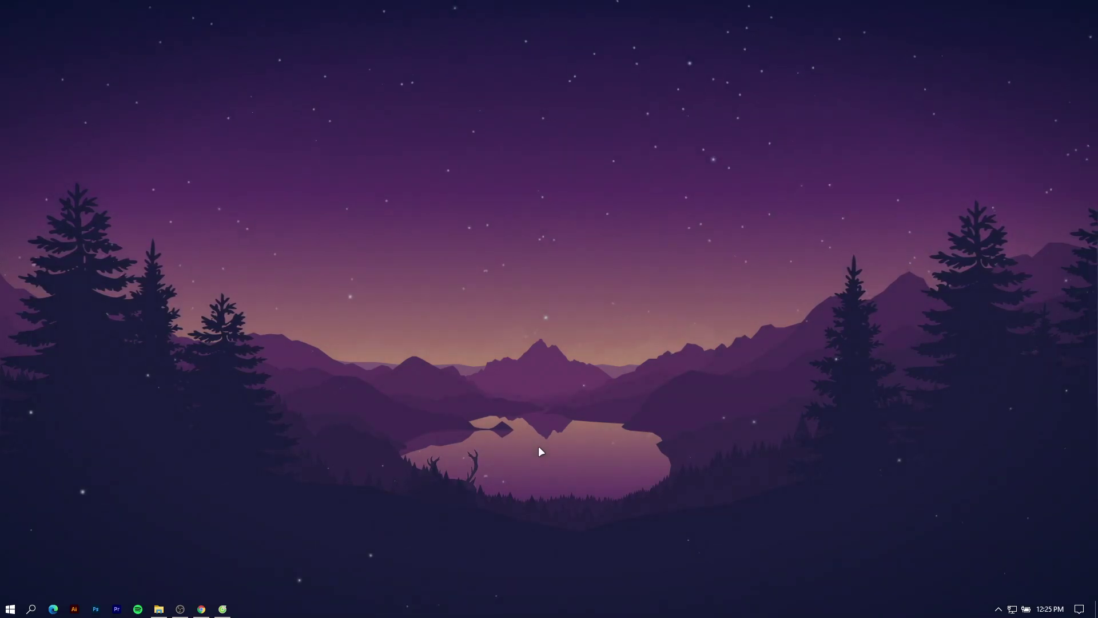
Switch to File Explorer, open the Rainmeter Widgets folder inside Theme Setup Files, and shift its window toward the desktop's left side.
{"action": "left_click", "coordinate": [161, 609]}
{"action": "left_click", "coordinate": [351, 150]}
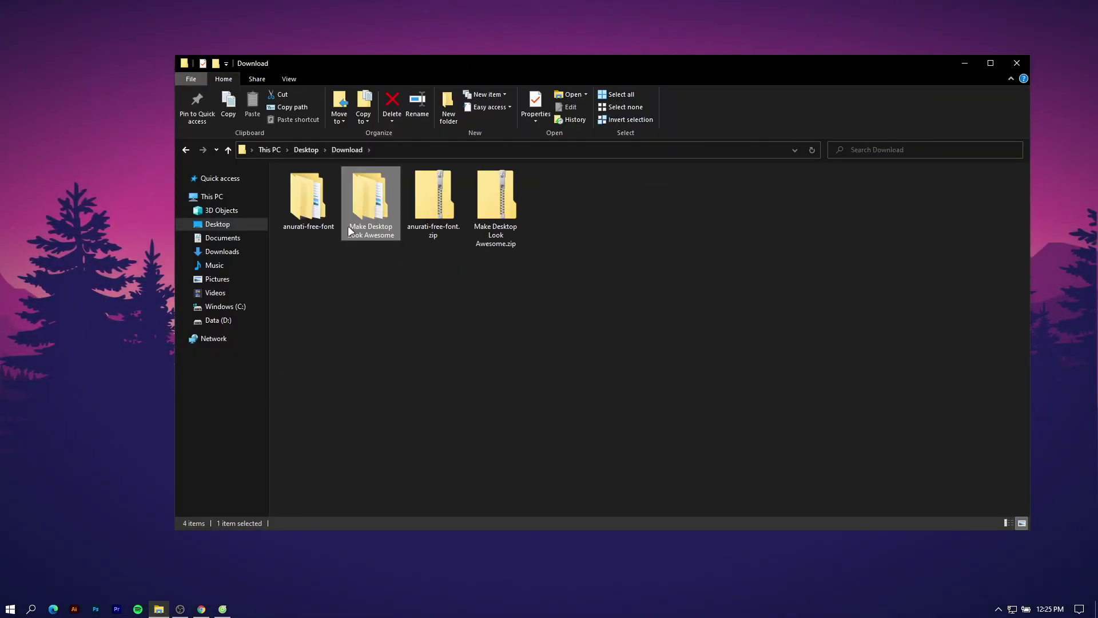
{"action": "double_click", "coordinate": [368, 203]}
{"action": "double_click", "coordinate": [333, 187]}
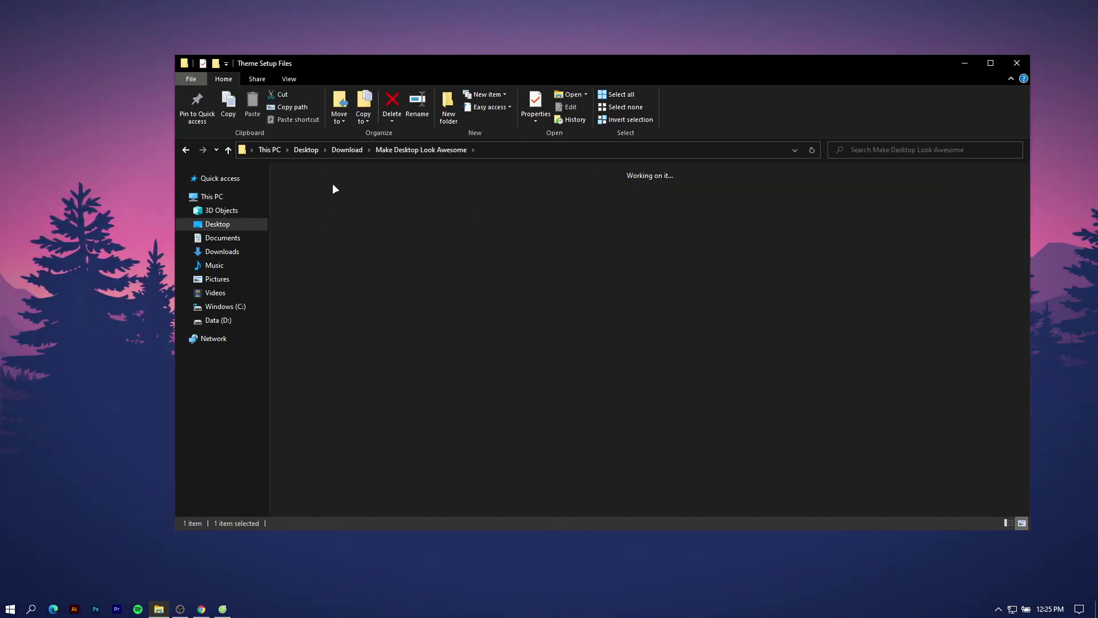
{"action": "left_click", "coordinate": [310, 212]}
{"action": "double_click", "coordinate": [311, 213]}
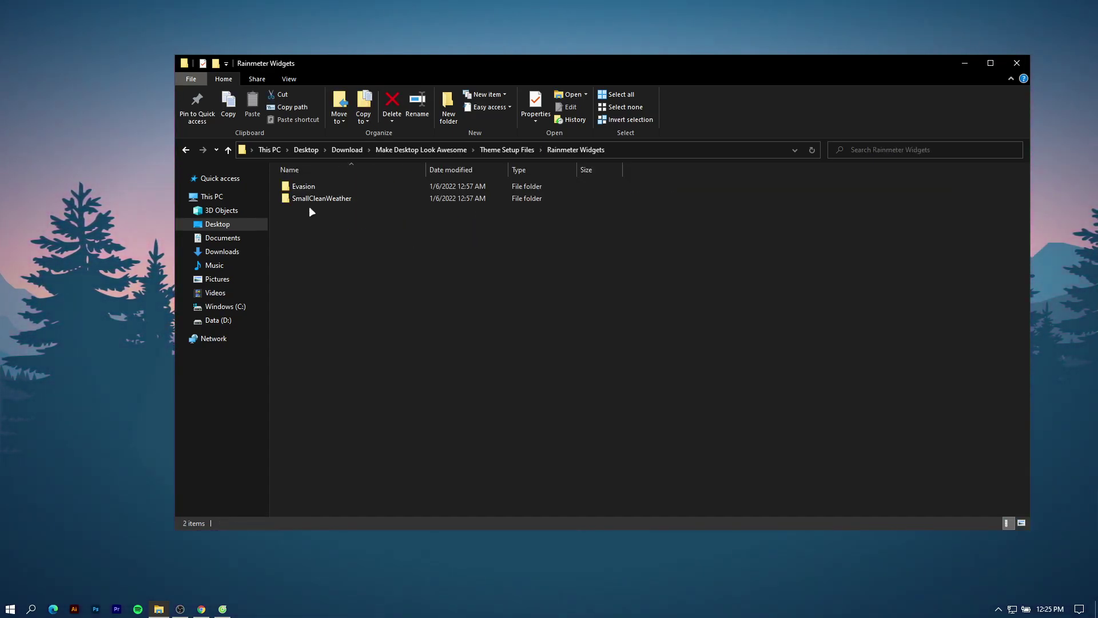
{"action": "left_click_drag", "start_coordinate": [410, 70], "coordinate": [331, 65]}
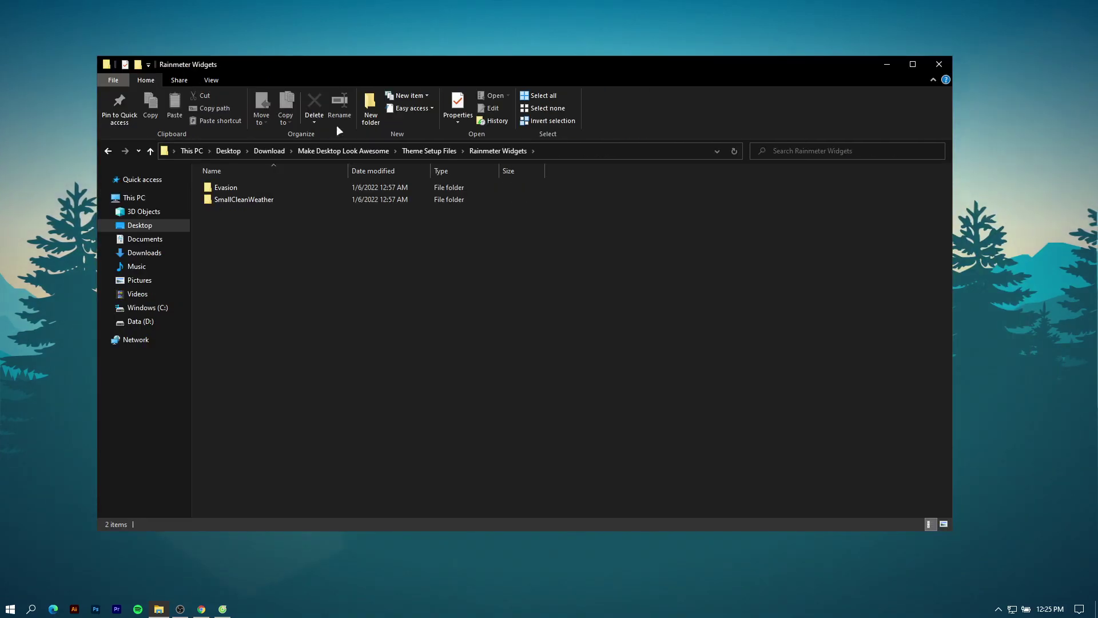
{"action": "left_click_drag", "start_coordinate": [272, 228], "coordinate": [269, 274]}
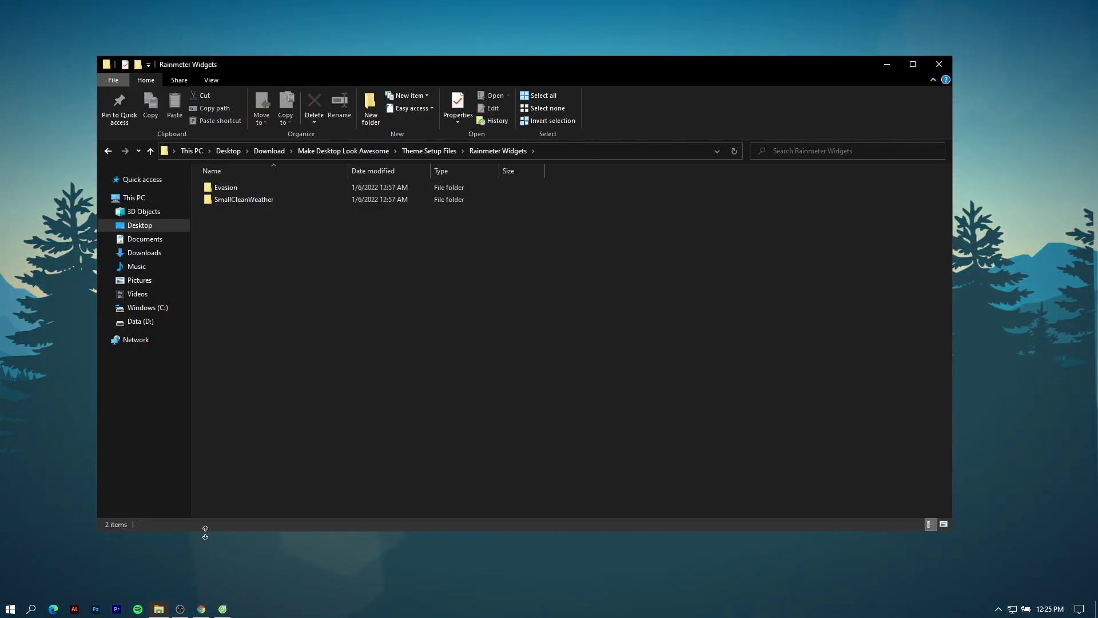
Switch to Chrome and open rainmeter.net in a new tab.
{"action": "left_click", "coordinate": [201, 609]}
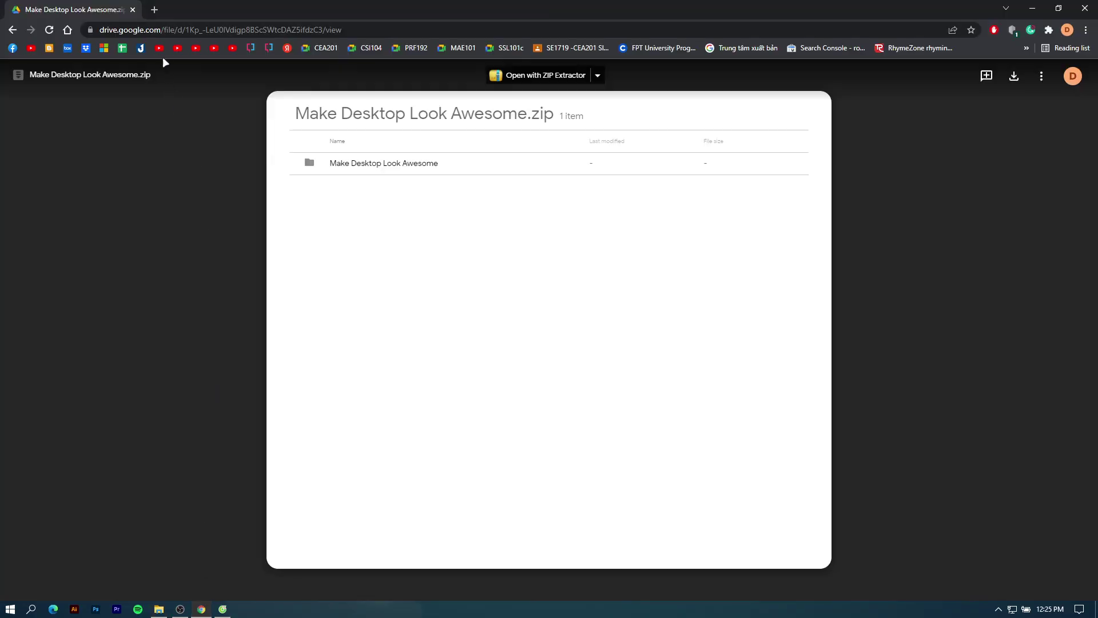
{"action": "left_click", "coordinate": [157, 9]}
{"action": "type", "text": "rainmeter.net"}
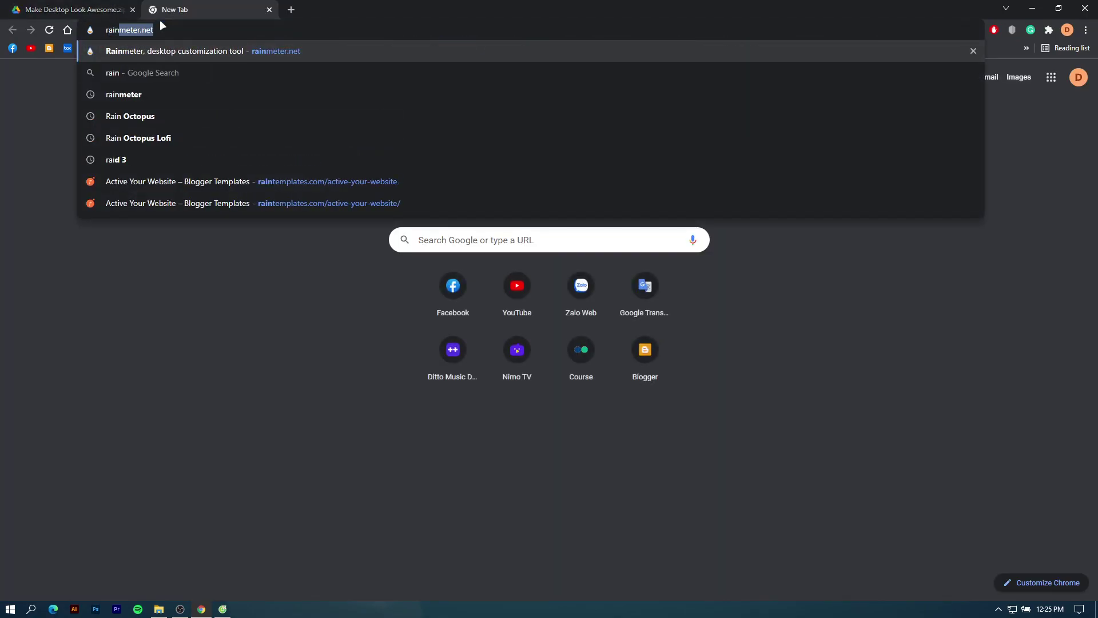
{"action": "key", "text": "Return"}
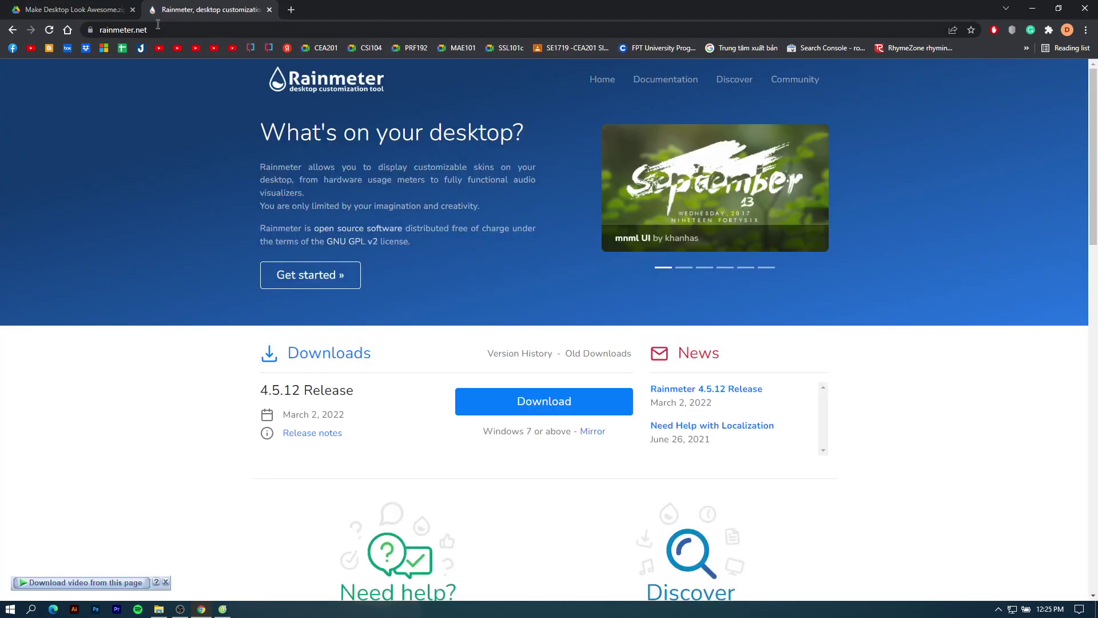
{"action": "left_click", "coordinate": [127, 32]}
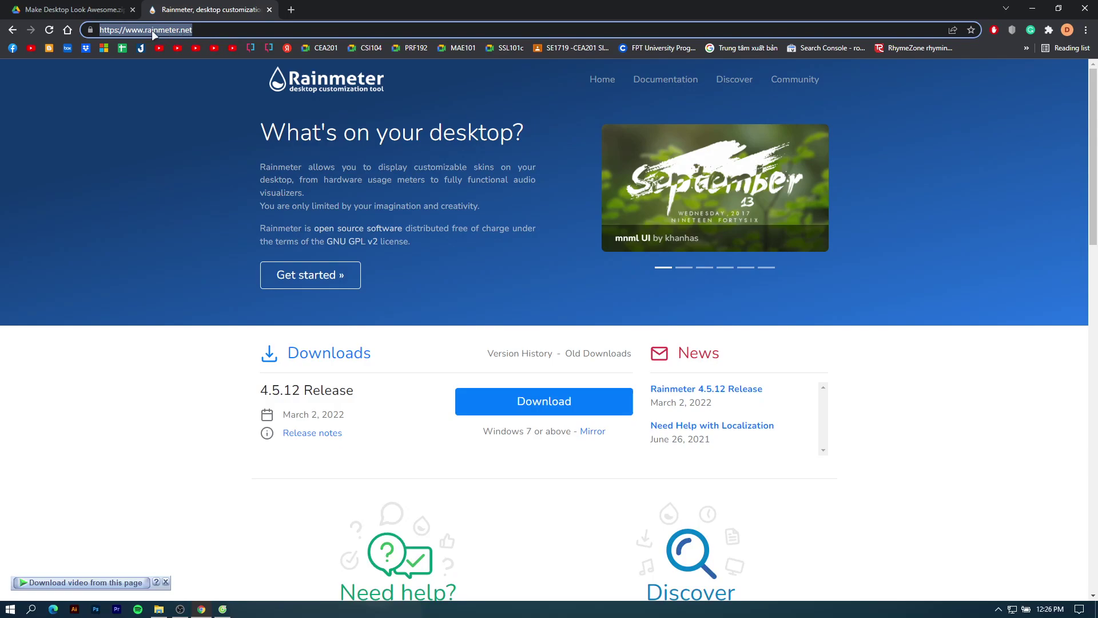
Download Rainmeter-4.5.12.exe into the Desktop's Download folder and close the browser window.
{"action": "left_click", "coordinate": [532, 400]}
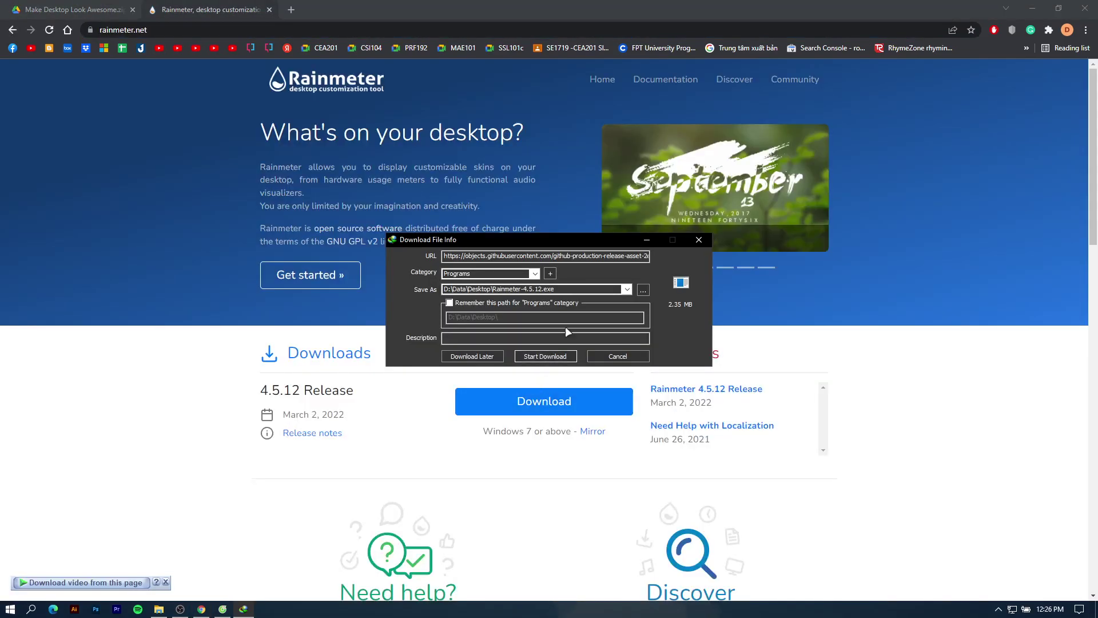
{"action": "left_click", "coordinate": [643, 291]}
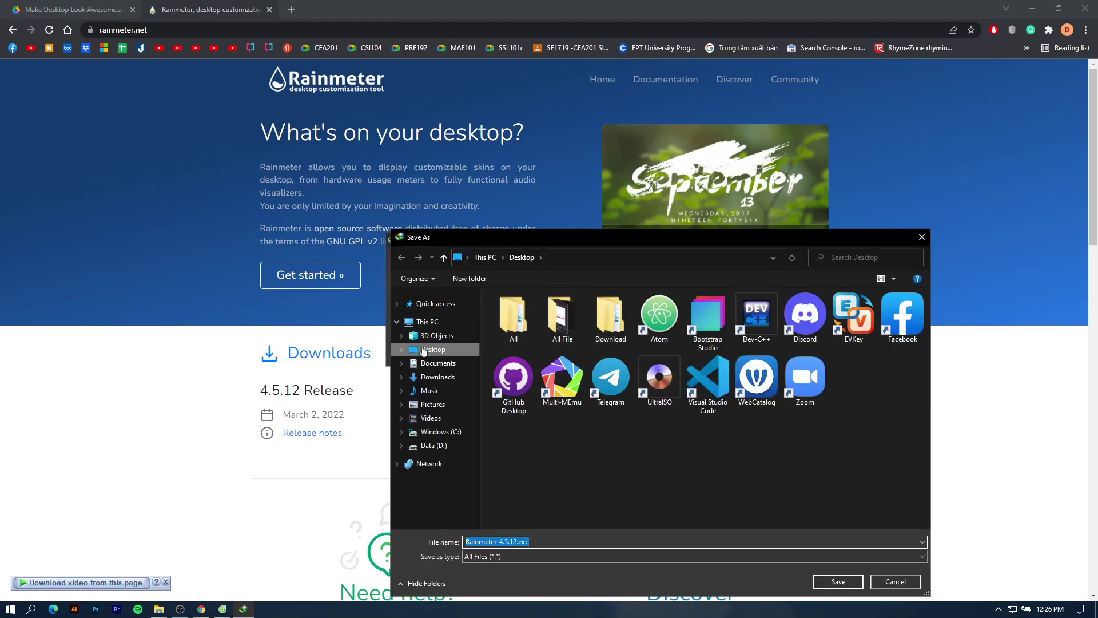
{"action": "double_click", "coordinate": [610, 318]}
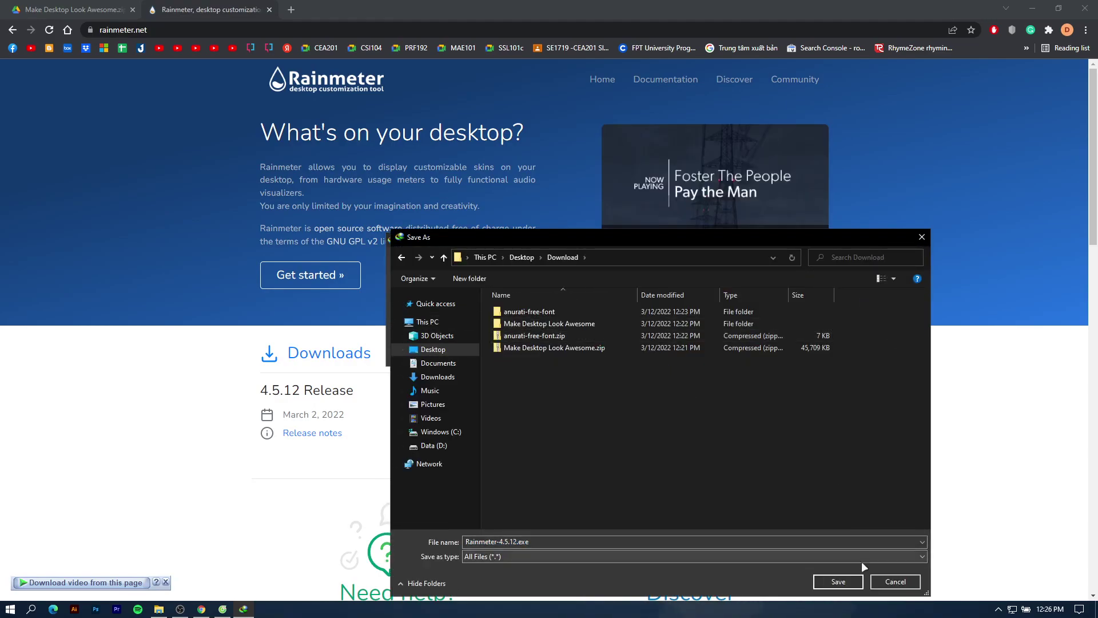
{"action": "left_click", "coordinate": [839, 581]}
{"action": "left_click", "coordinate": [545, 355]}
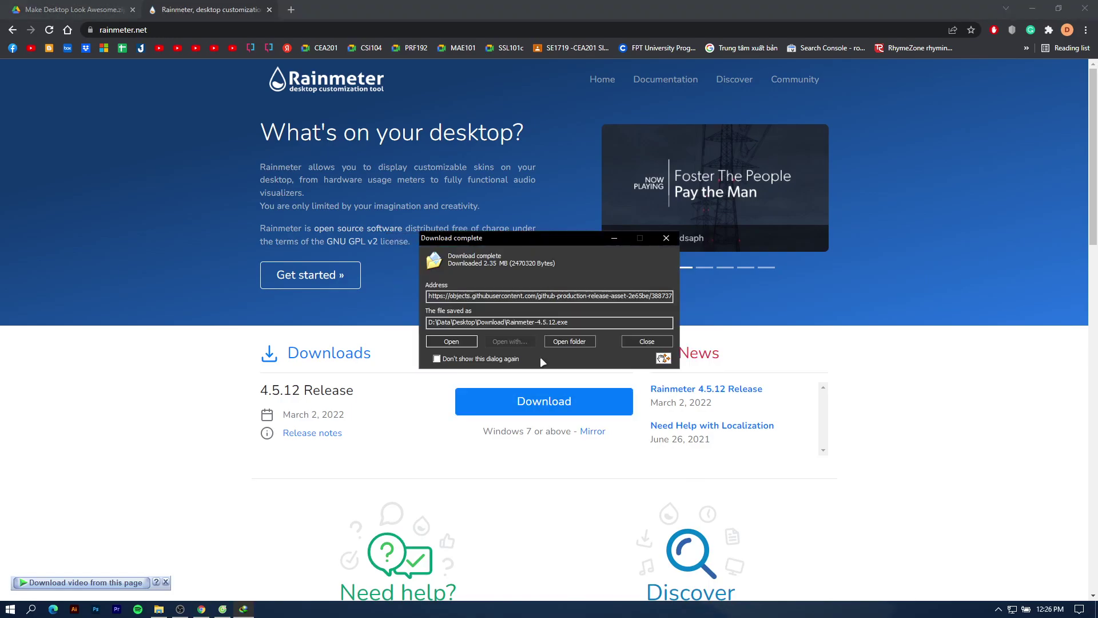
{"action": "left_click", "coordinate": [1082, 14]}
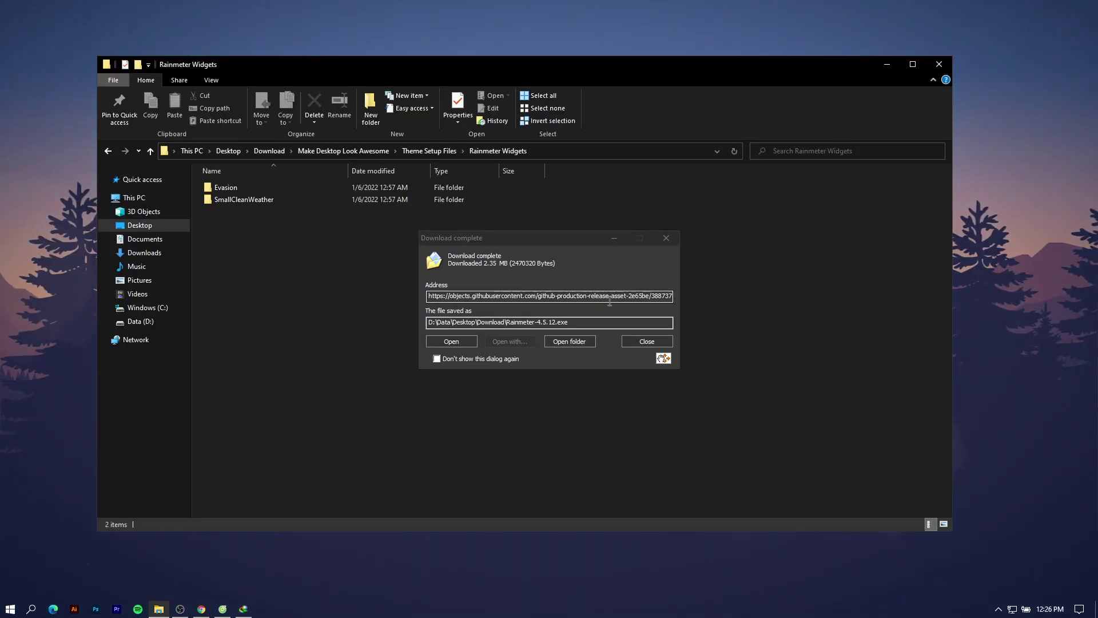
Show the downloaded Rainmeter-4.5.12.exe in its folder, launch the installer, and close that folder window.
{"action": "left_click", "coordinate": [559, 342]}
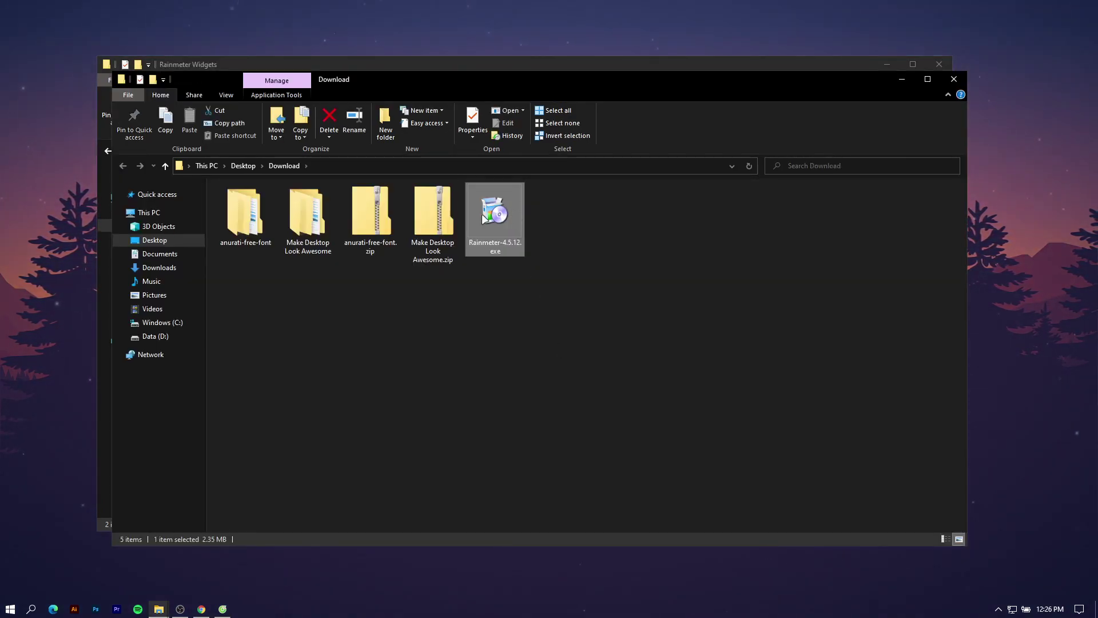
{"action": "right_click", "coordinate": [502, 224]}
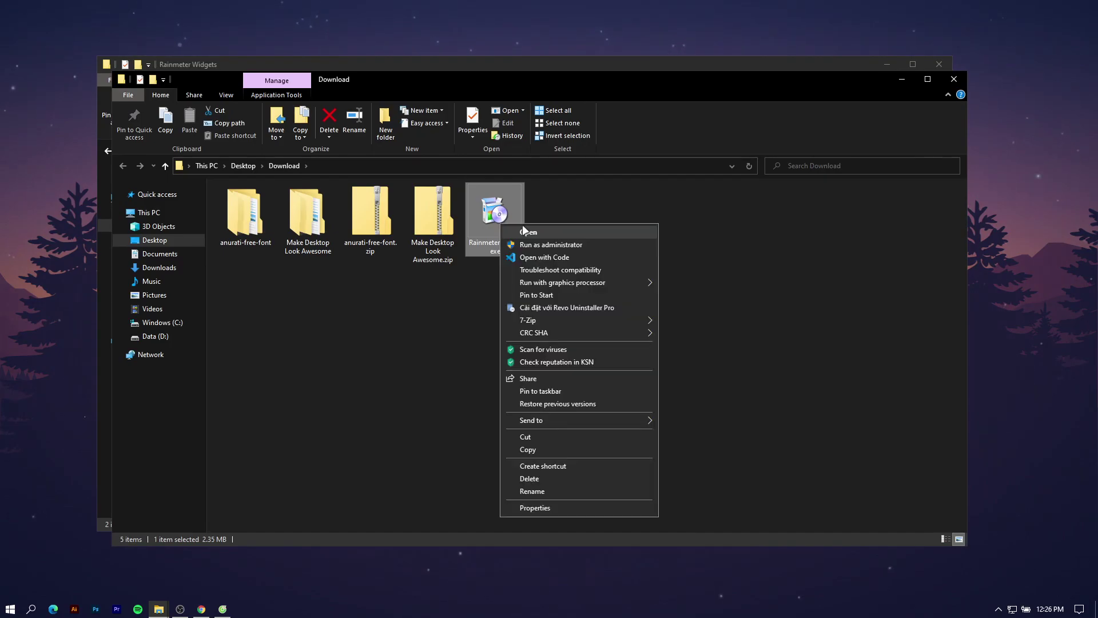
{"action": "left_click", "coordinate": [525, 231]}
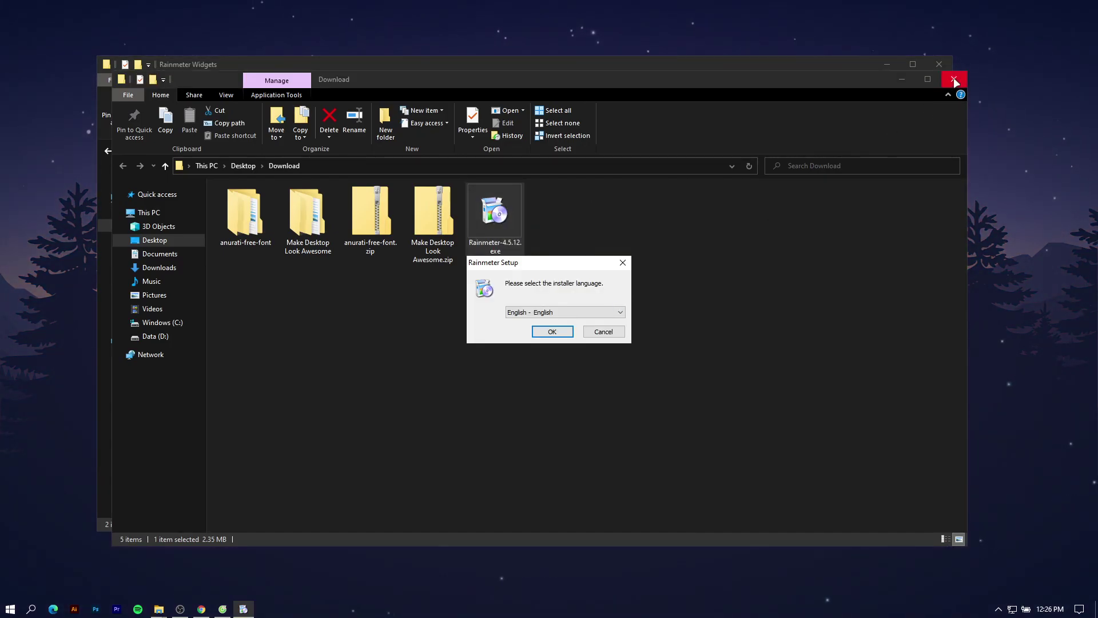
{"action": "left_click", "coordinate": [954, 80]}
Install Rainmeter in English with the standard installation, run it on finishing, and minimize the Rainmeter Widgets folder window.
{"action": "left_click", "coordinate": [543, 332]}
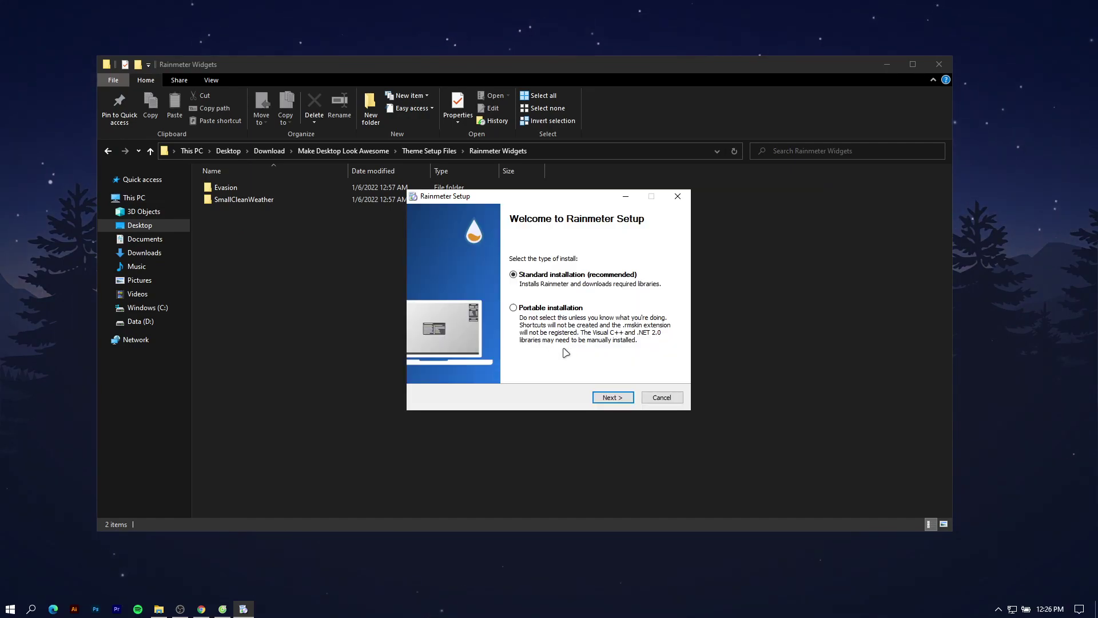
{"action": "left_click", "coordinate": [606, 397]}
{"action": "left_click", "coordinate": [611, 398]}
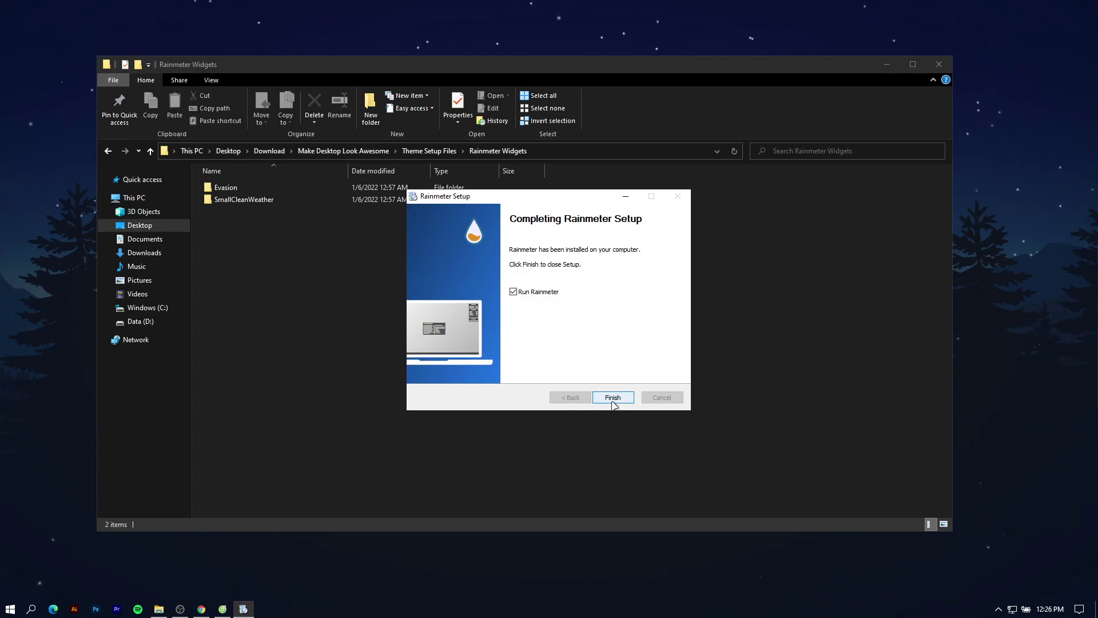
{"action": "left_click", "coordinate": [613, 397]}
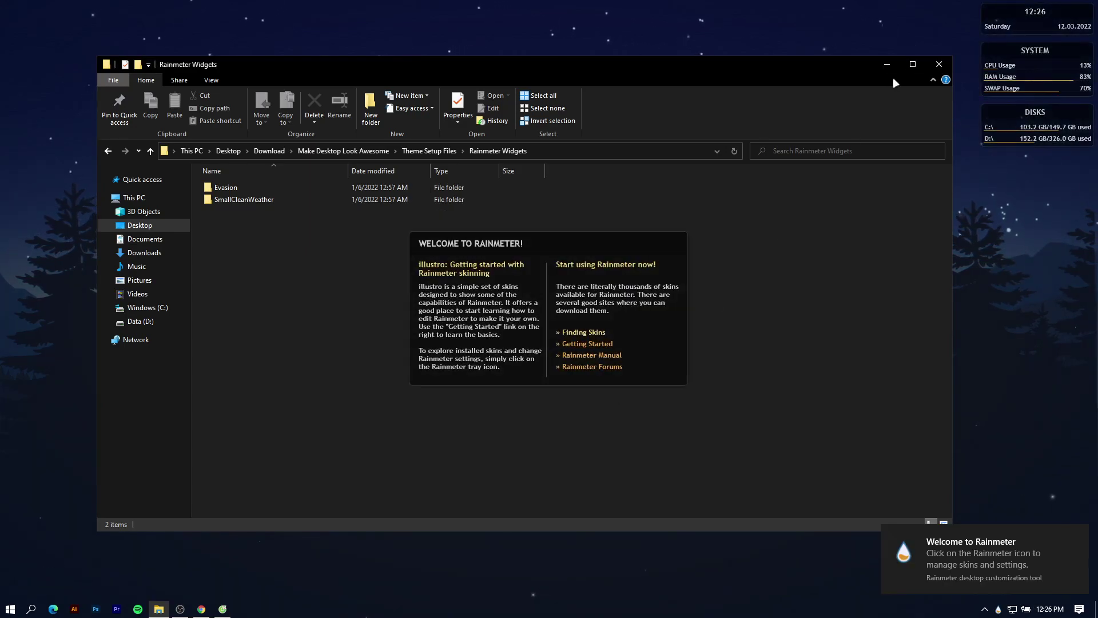
{"action": "left_click", "coordinate": [887, 64]}
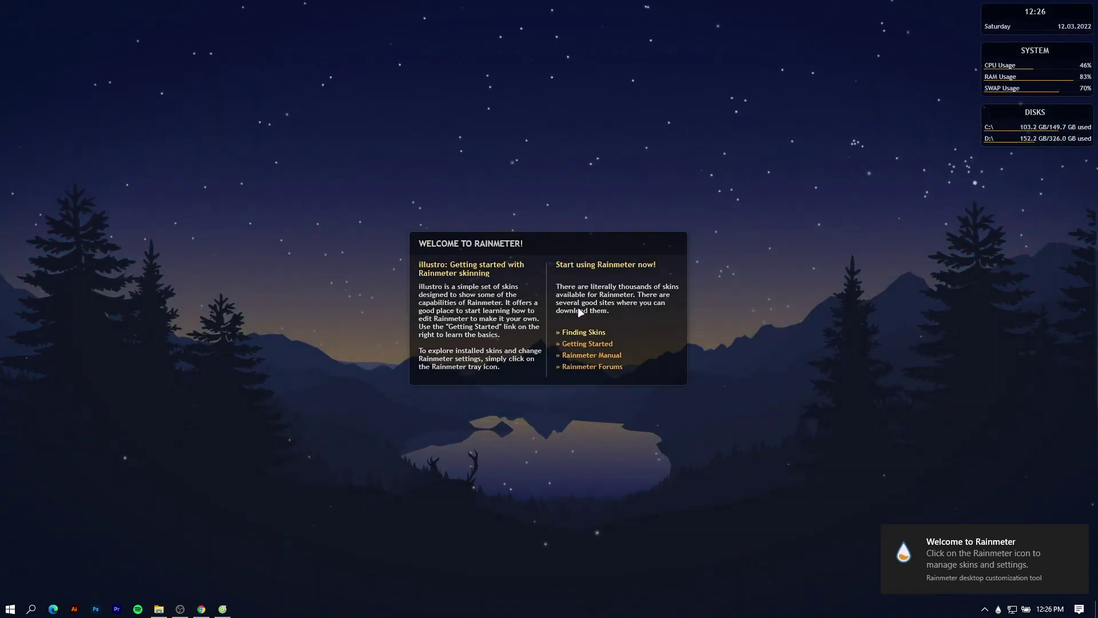
Unload the default illustro Welcome, Disk, System and Clock skins from the desktop.
{"action": "right_click", "coordinate": [598, 304]}
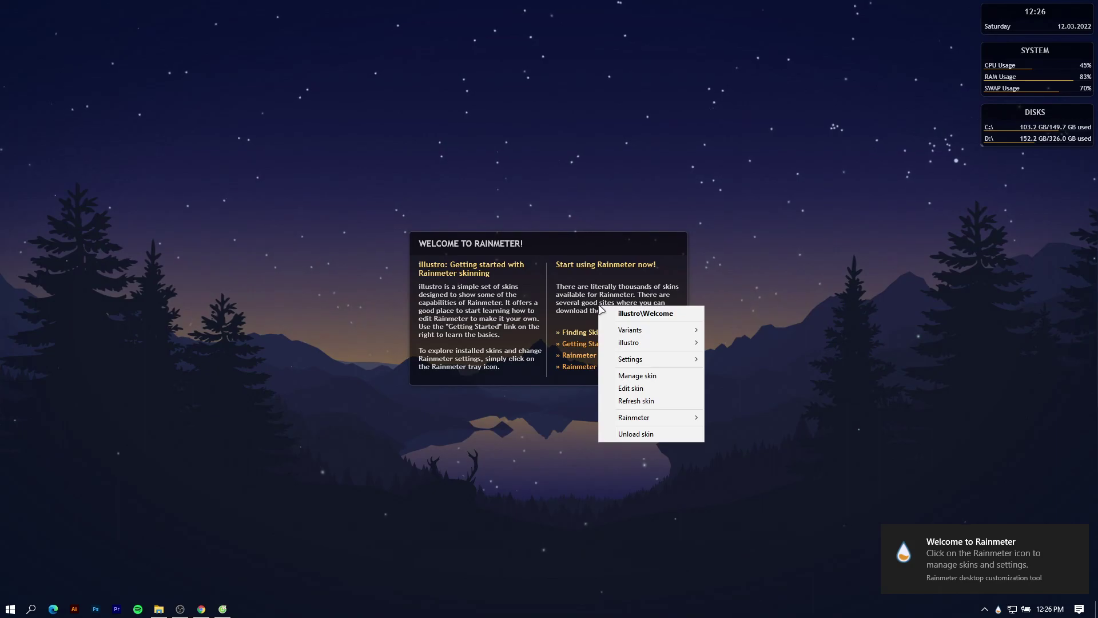
{"action": "left_click", "coordinate": [641, 434]}
{"action": "right_click", "coordinate": [1049, 130]}
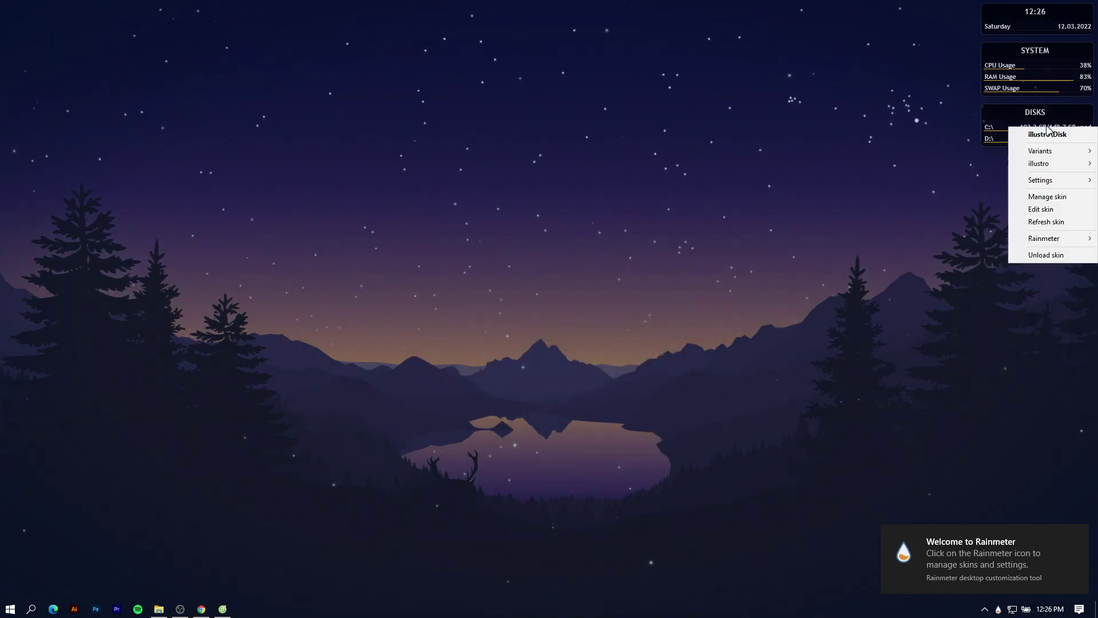
{"action": "left_click", "coordinate": [1039, 257]}
{"action": "right_click", "coordinate": [1041, 76]}
{"action": "left_click", "coordinate": [1038, 200]}
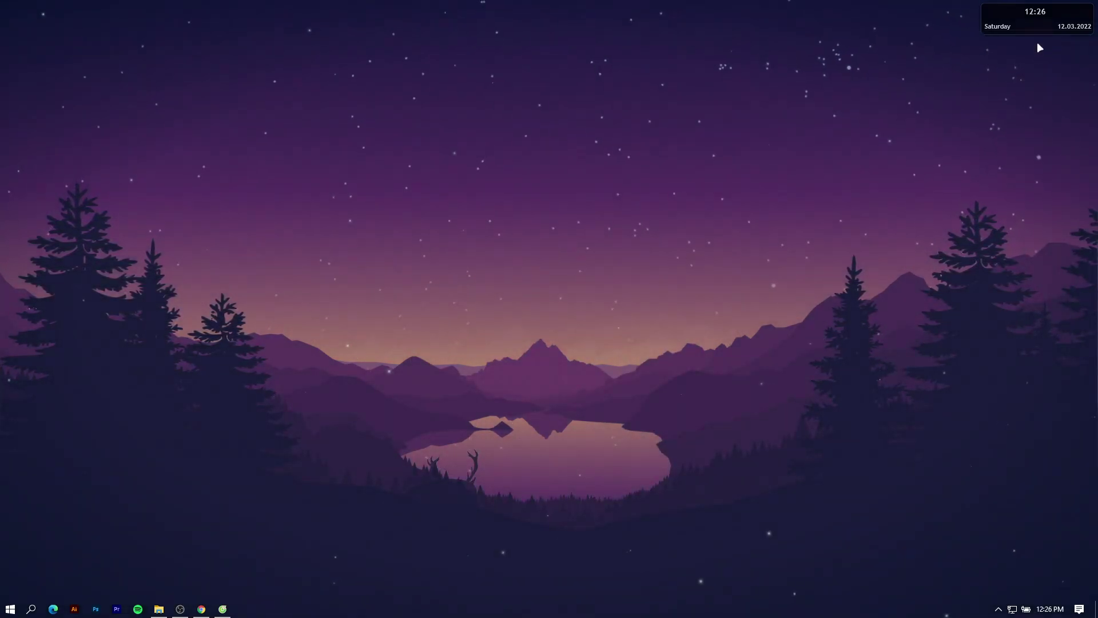
{"action": "right_click", "coordinate": [1037, 24]}
{"action": "left_click", "coordinate": [1031, 153]}
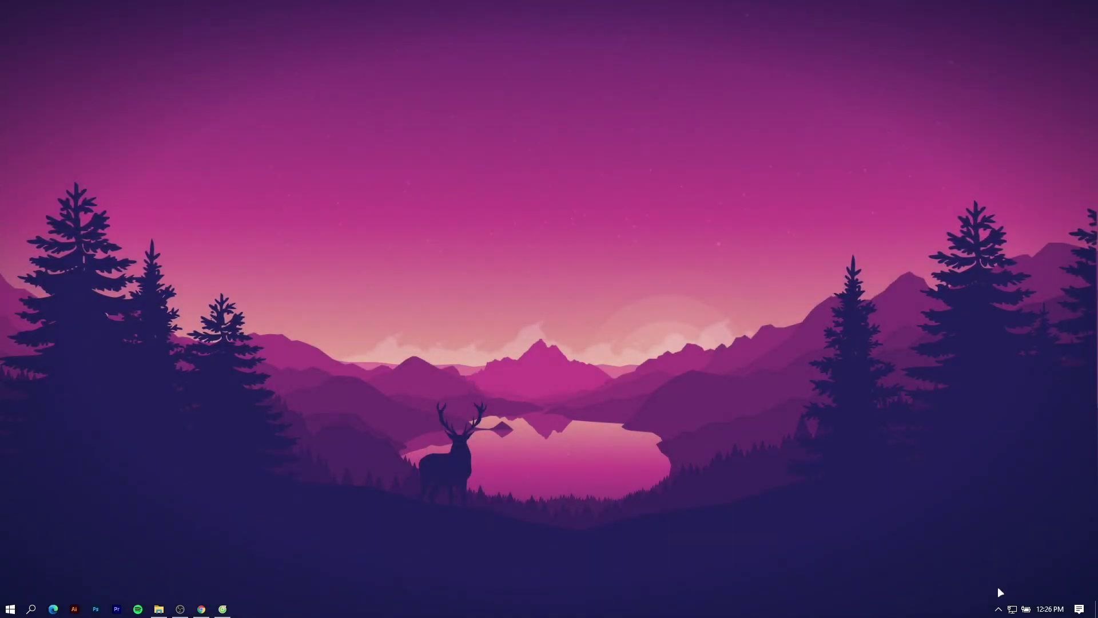
Open the Rainmeter manager and go from the illustro skin's folder to its parent Skins folder in File Explorer.
{"action": "left_click", "coordinate": [999, 609]}
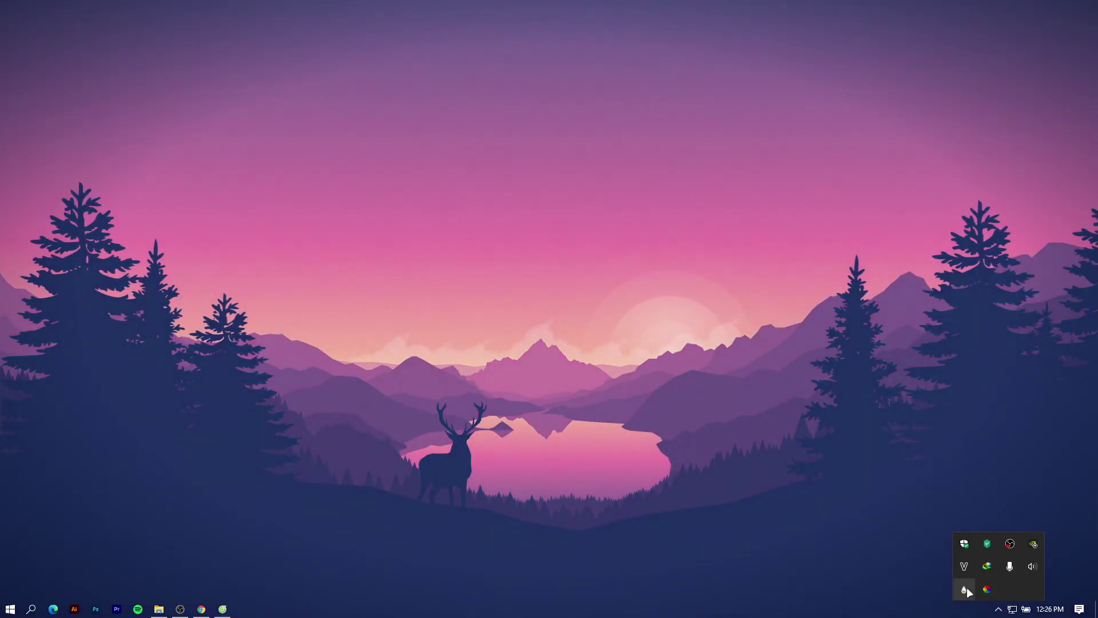
{"action": "right_click", "coordinate": [965, 588]}
{"action": "left_click", "coordinate": [1000, 435]}
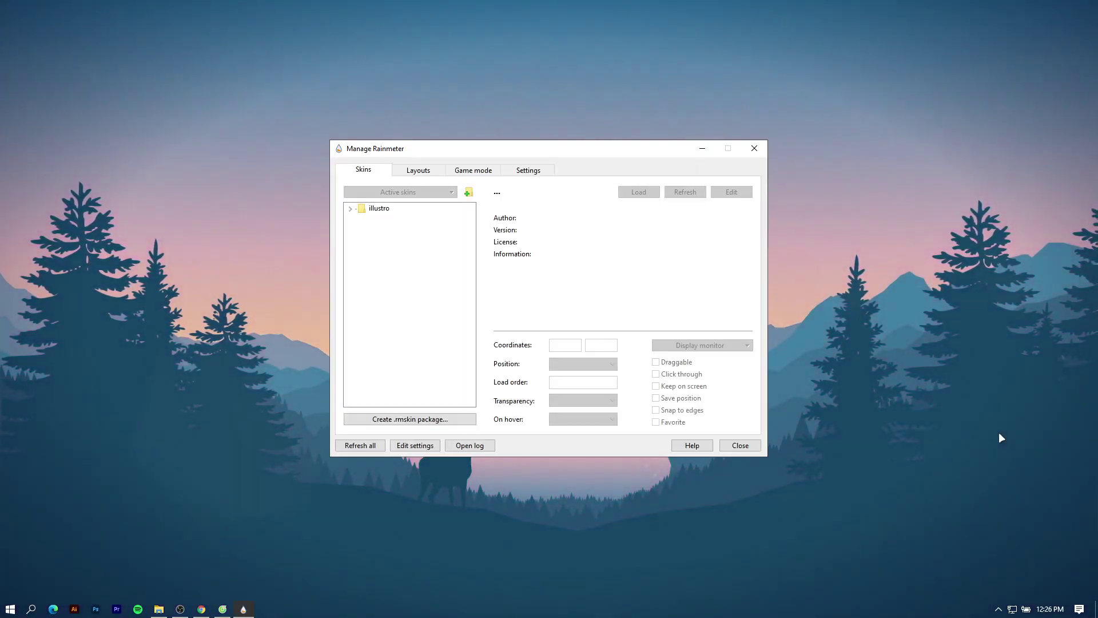
{"action": "left_click", "coordinate": [373, 210]}
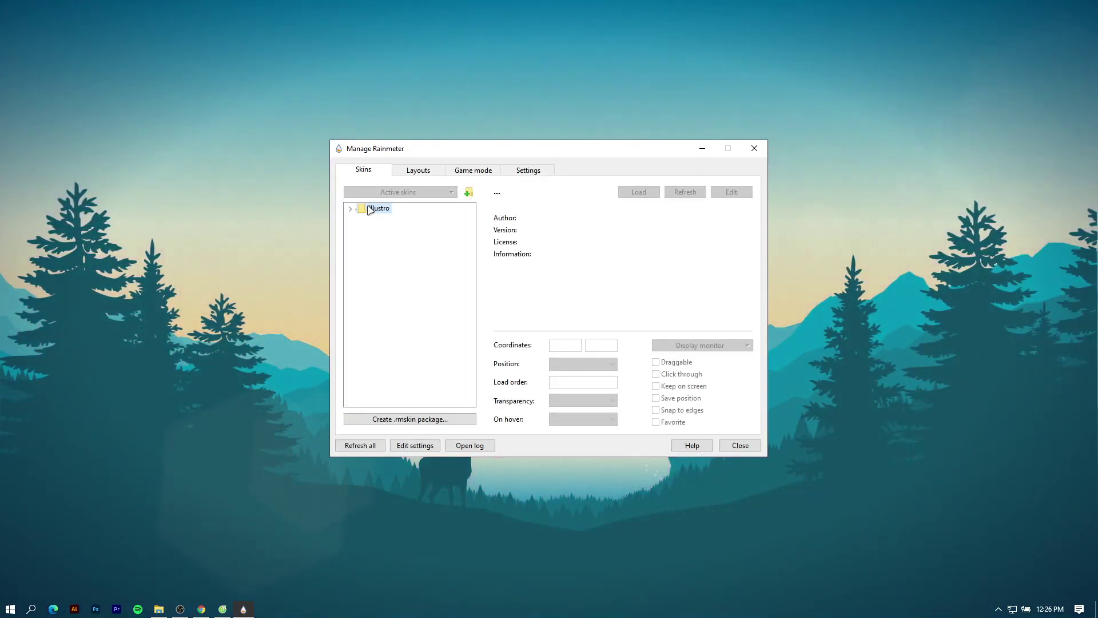
{"action": "right_click", "coordinate": [377, 215]}
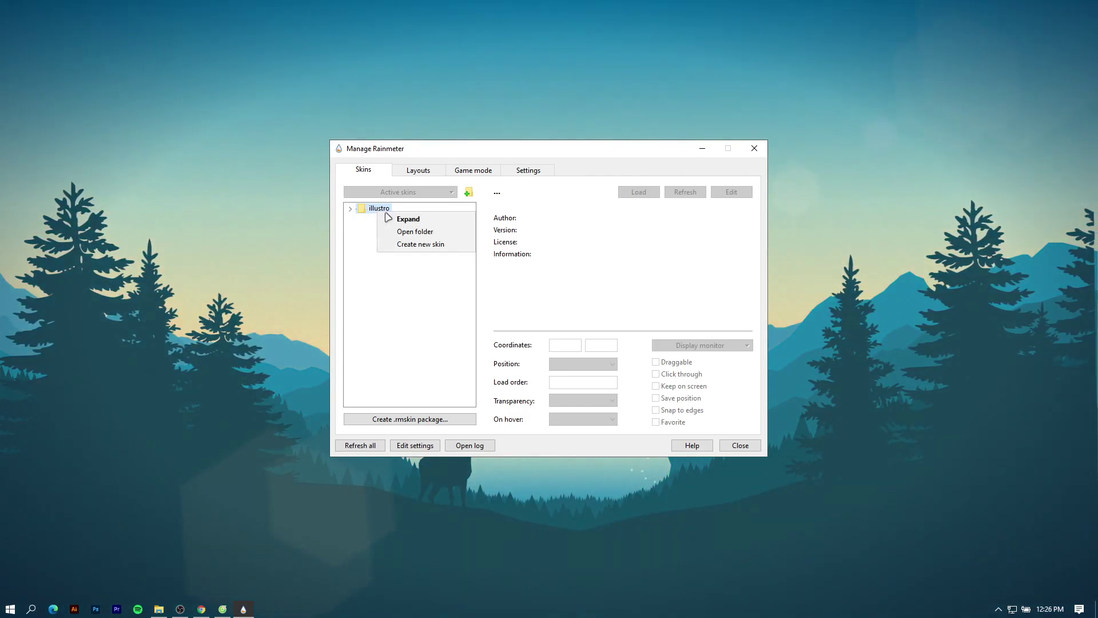
{"action": "left_click", "coordinate": [424, 233]}
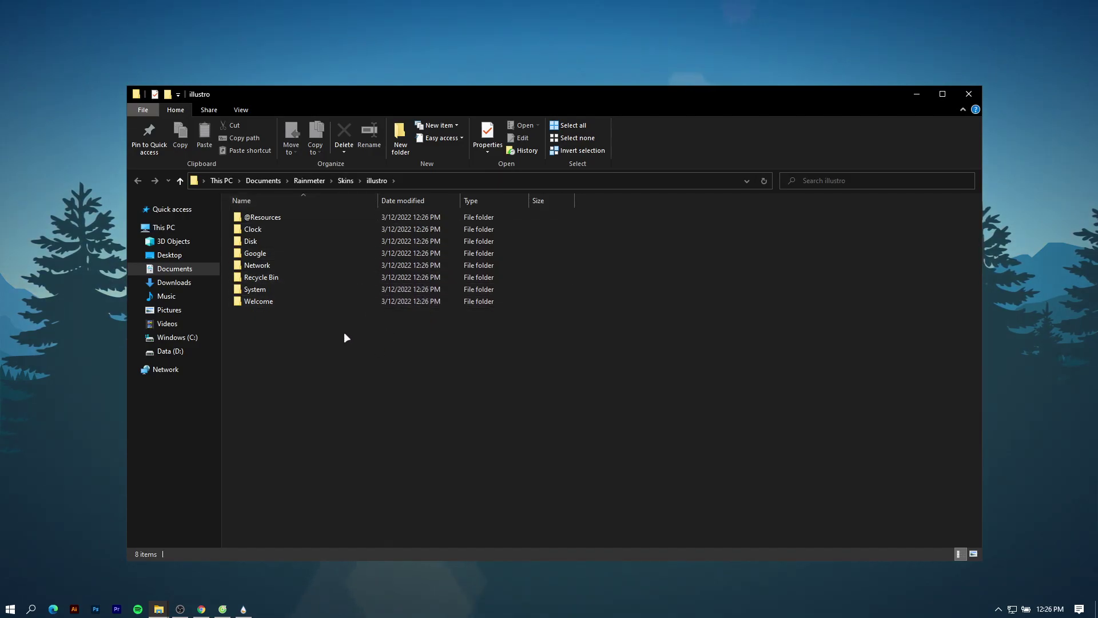
{"action": "left_click", "coordinate": [344, 182]}
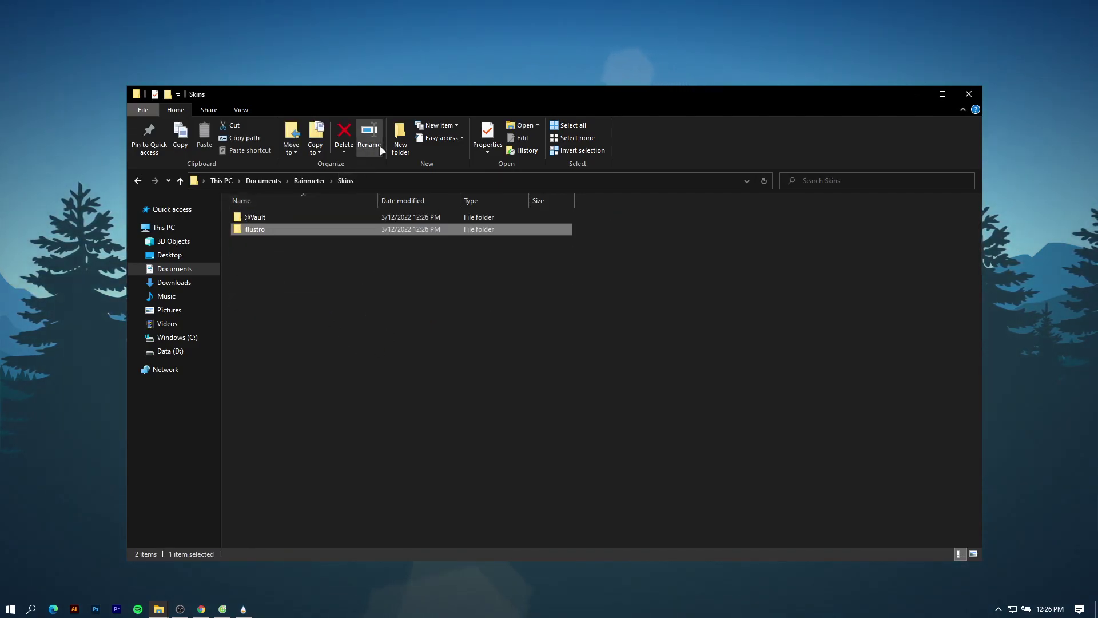
{"action": "left_click_drag", "start_coordinate": [422, 101], "coordinate": [532, 99]}
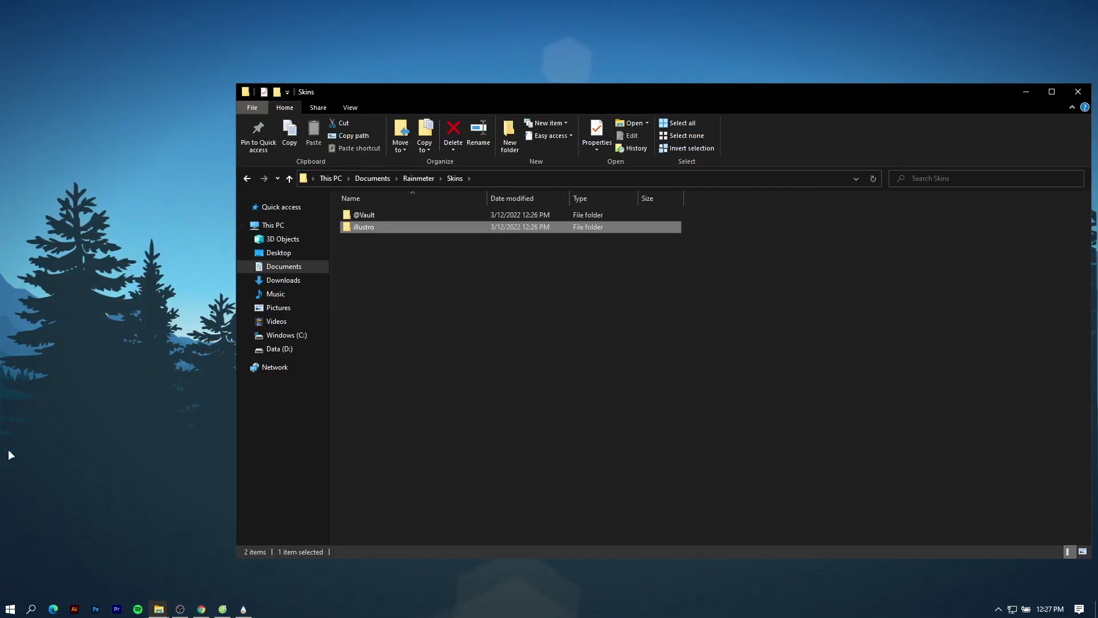
Copy the Evasion and SmallCleanWeather folders from the Rainmeter Widgets folder into the Rainmeter Skins folder.
{"action": "mouse_move", "coordinate": [160, 605]}
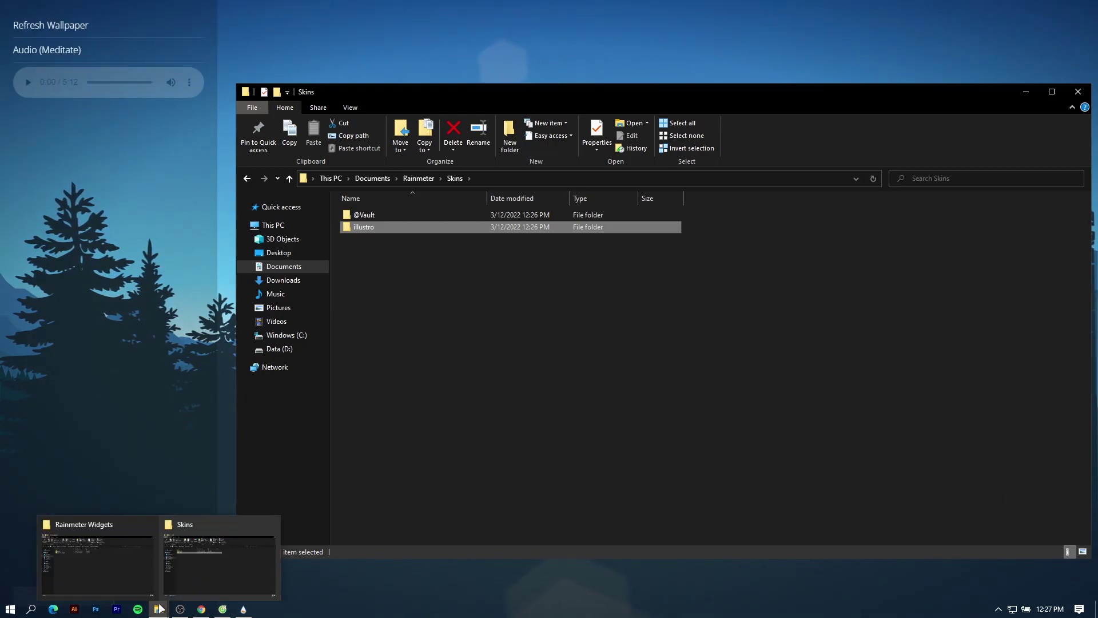
{"action": "left_click", "coordinate": [141, 569]}
{"action": "left_click_drag", "start_coordinate": [589, 61], "coordinate": [509, 71]}
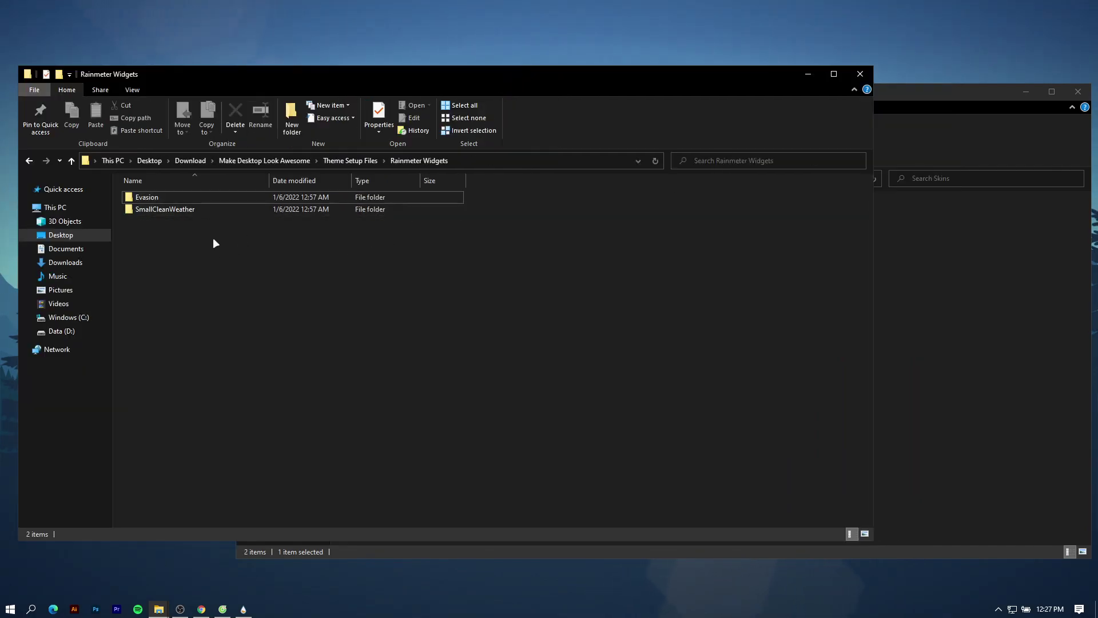
{"action": "left_click_drag", "start_coordinate": [222, 238], "coordinate": [217, 197]}
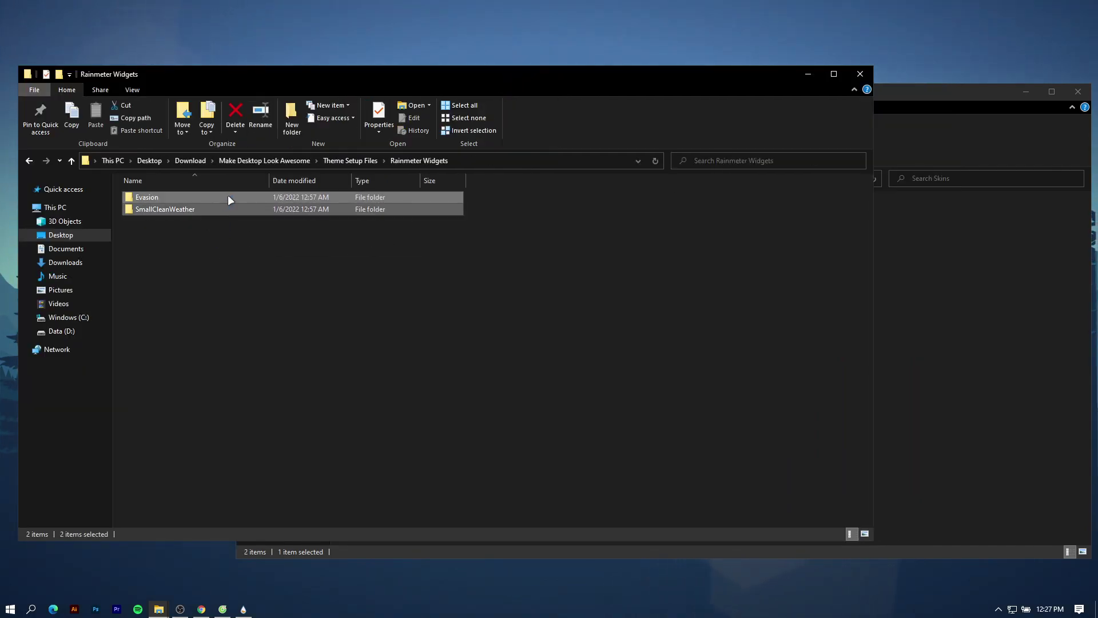
{"action": "right_click", "coordinate": [229, 195]}
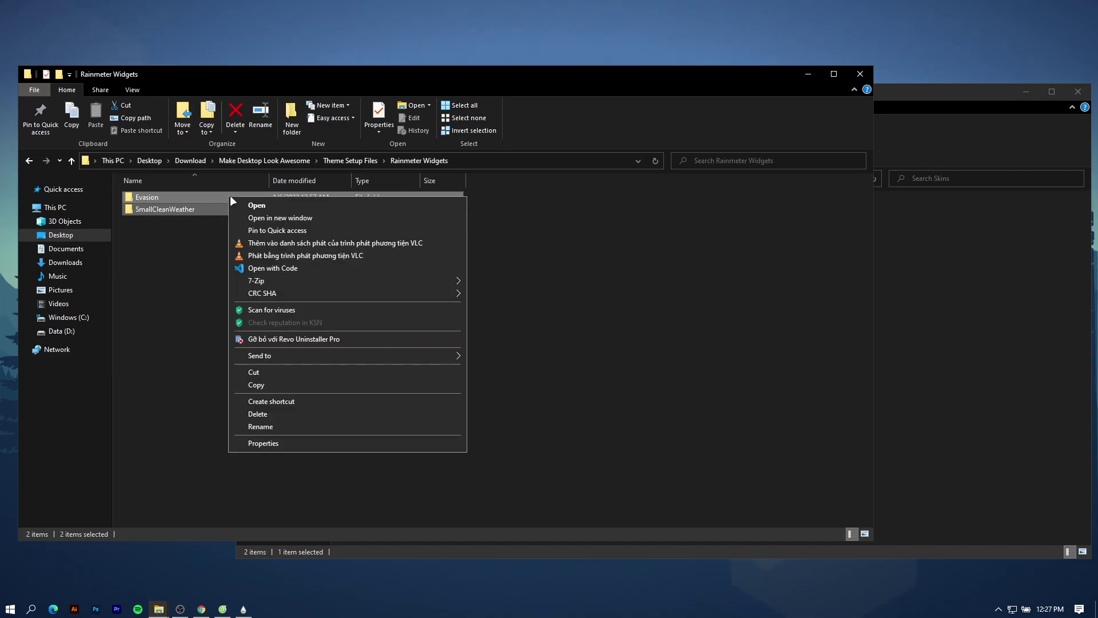
{"action": "left_click", "coordinate": [255, 387]}
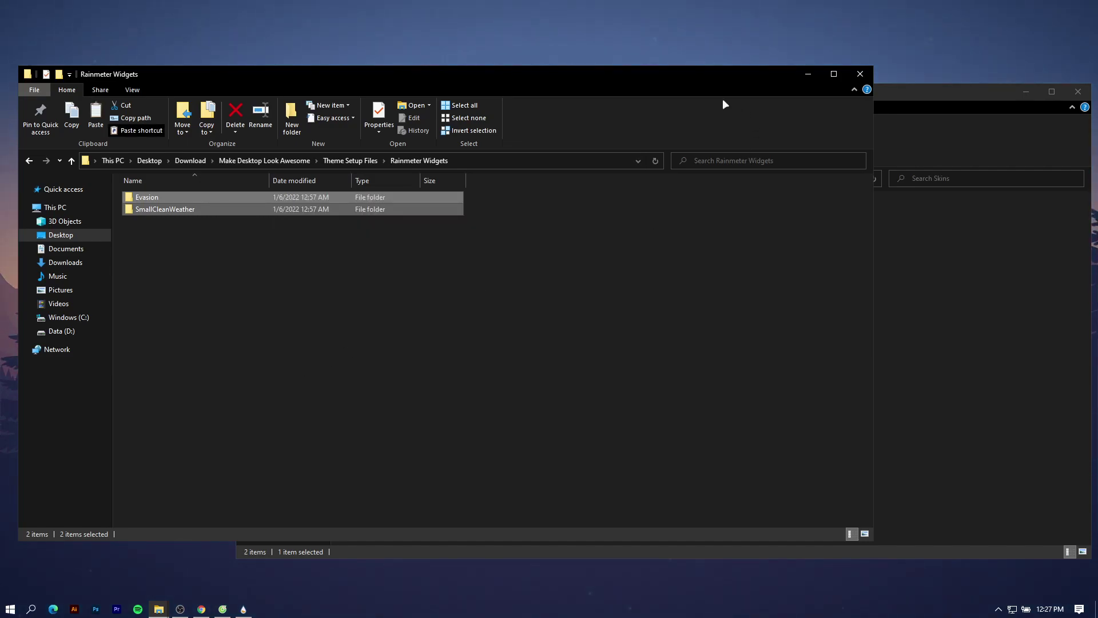
{"action": "left_click", "coordinate": [811, 73]}
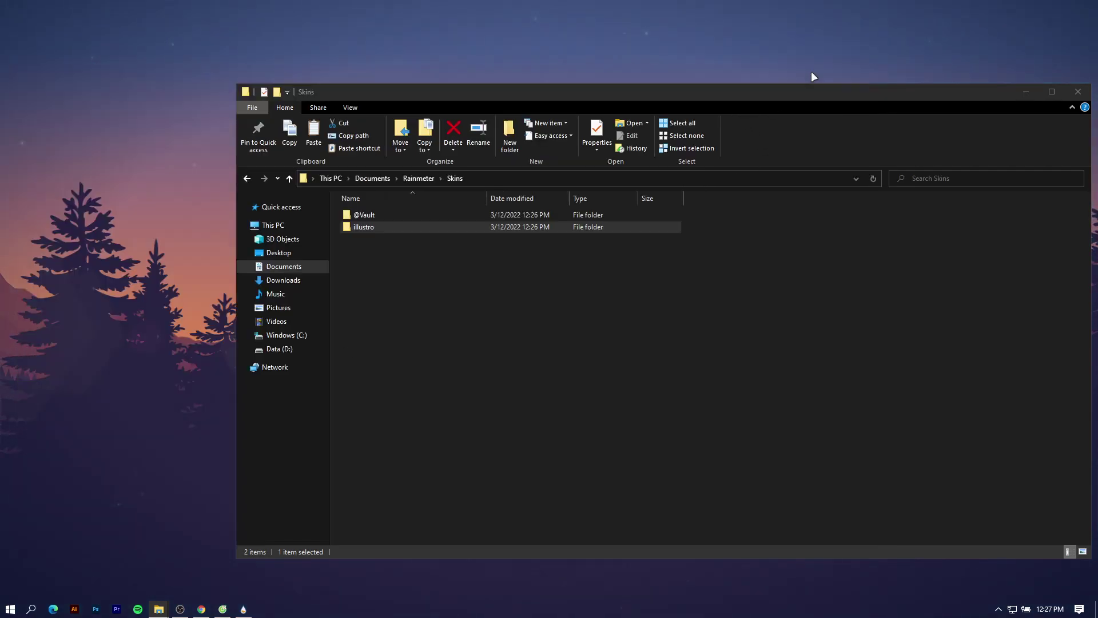
{"action": "right_click", "coordinate": [409, 264]}
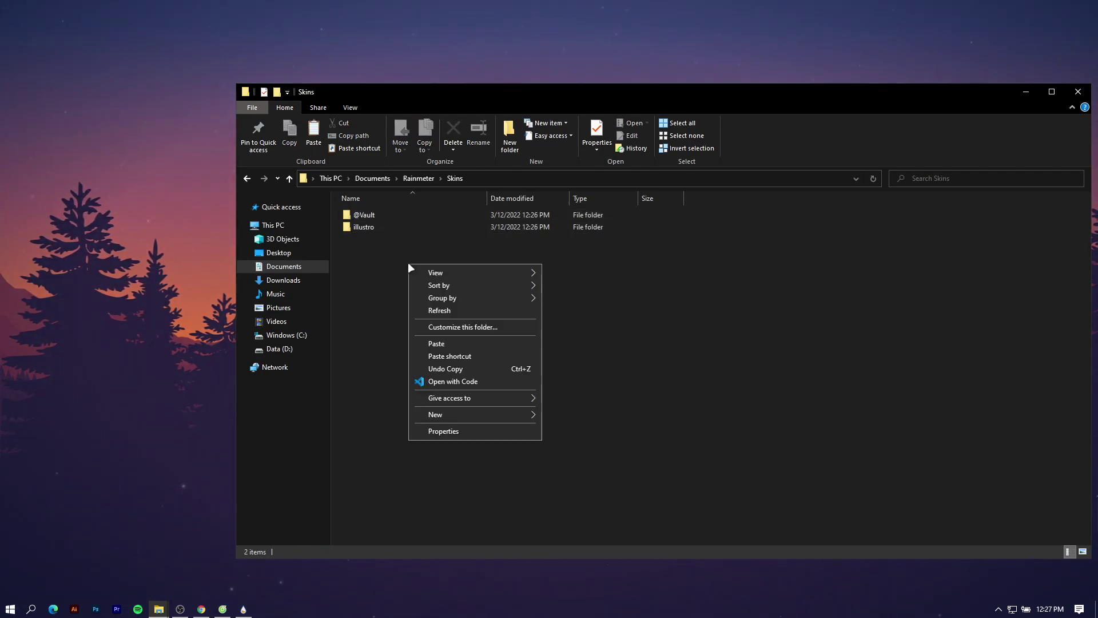
{"action": "left_click", "coordinate": [436, 344]}
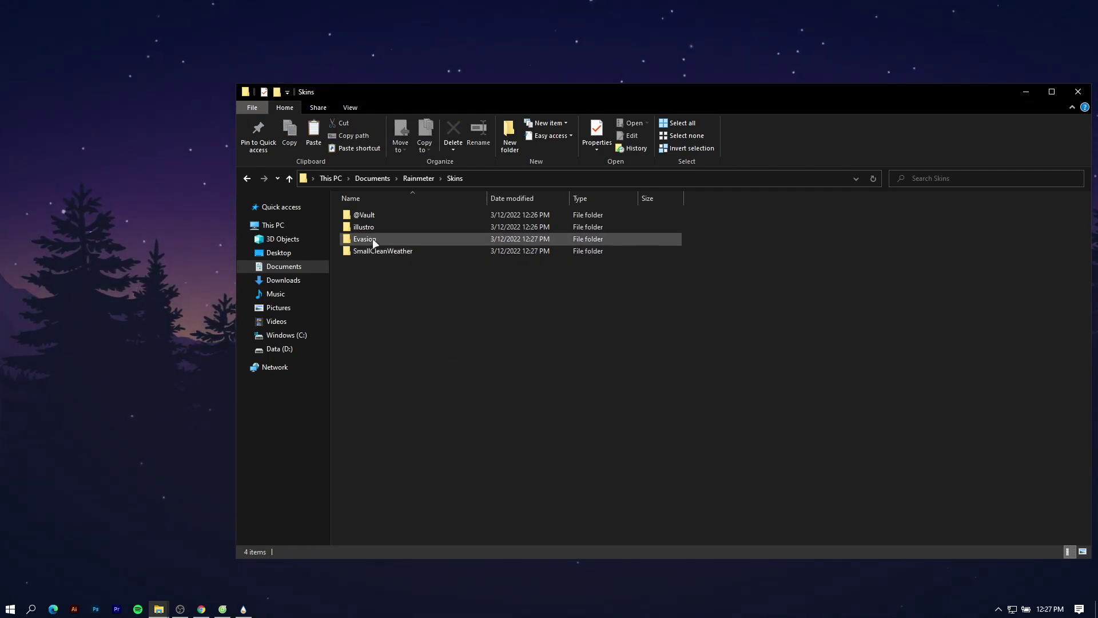
Minimize the Skins folder, refresh all skins in the Rainmeter manager, and load Evasion's Date - Time 24h.ini.
{"action": "left_click", "coordinate": [1027, 91]}
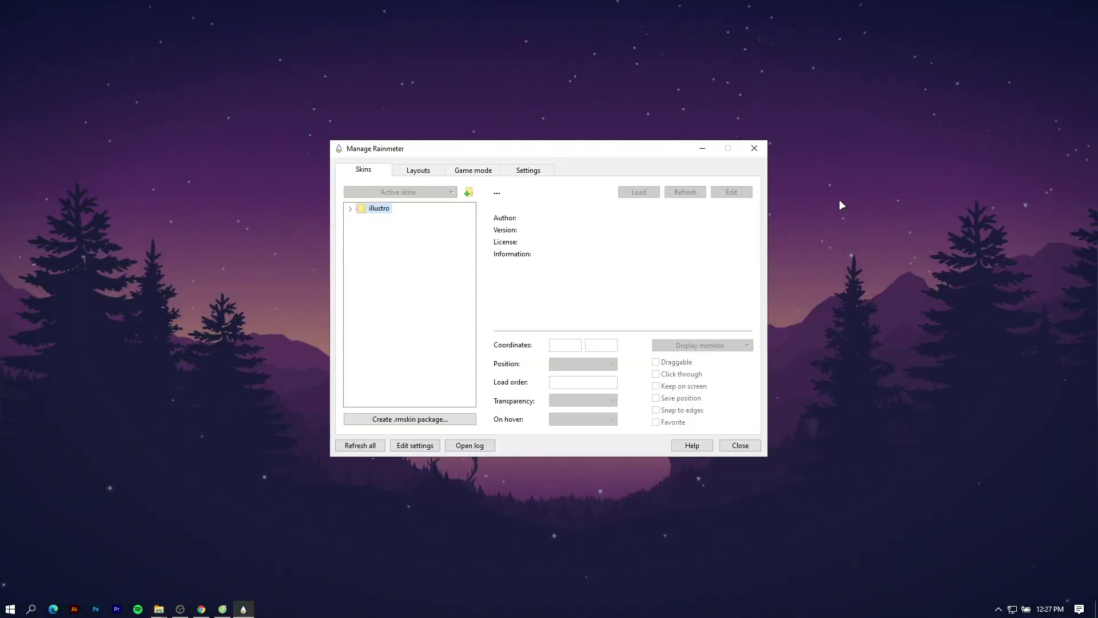
{"action": "left_click", "coordinate": [356, 447]}
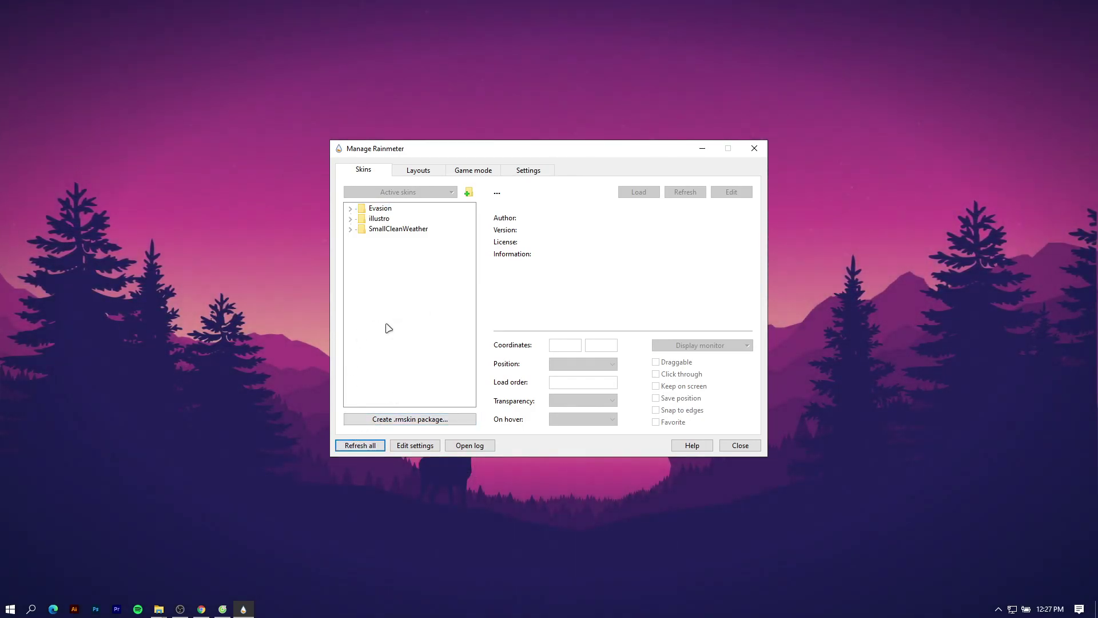
{"action": "left_click", "coordinate": [351, 209]}
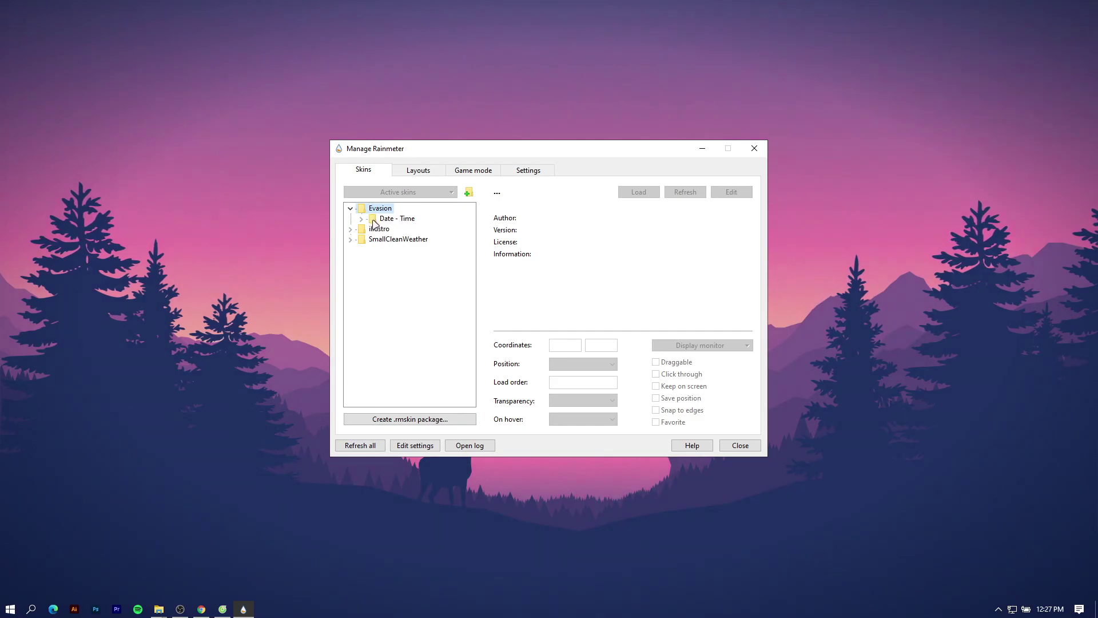
{"action": "left_click", "coordinate": [362, 219]}
{"action": "left_click", "coordinate": [403, 240]}
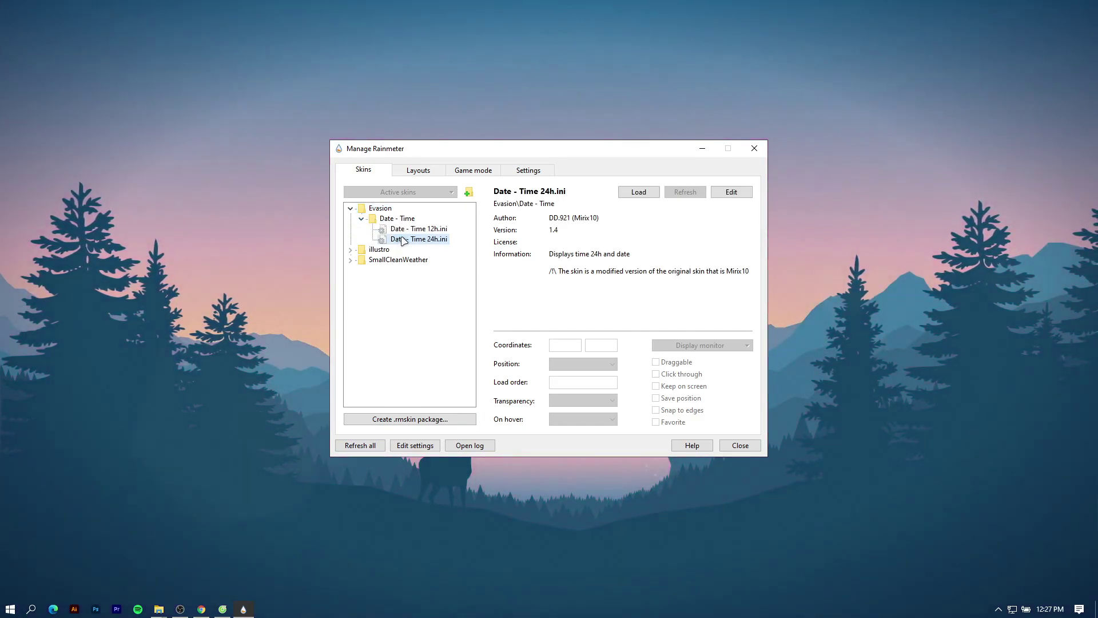
{"action": "double_click", "coordinate": [404, 240]}
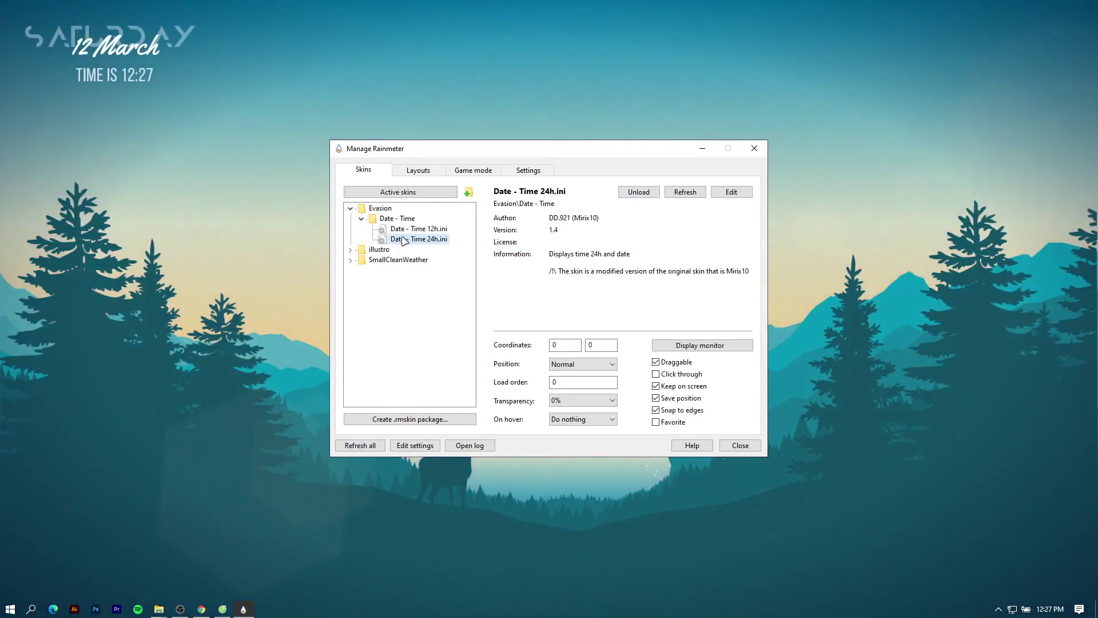
Set the Date - Time 24h skin's position to On desktop and move the widget to about coordinates 134, 322.
{"action": "left_click", "coordinate": [579, 364]}
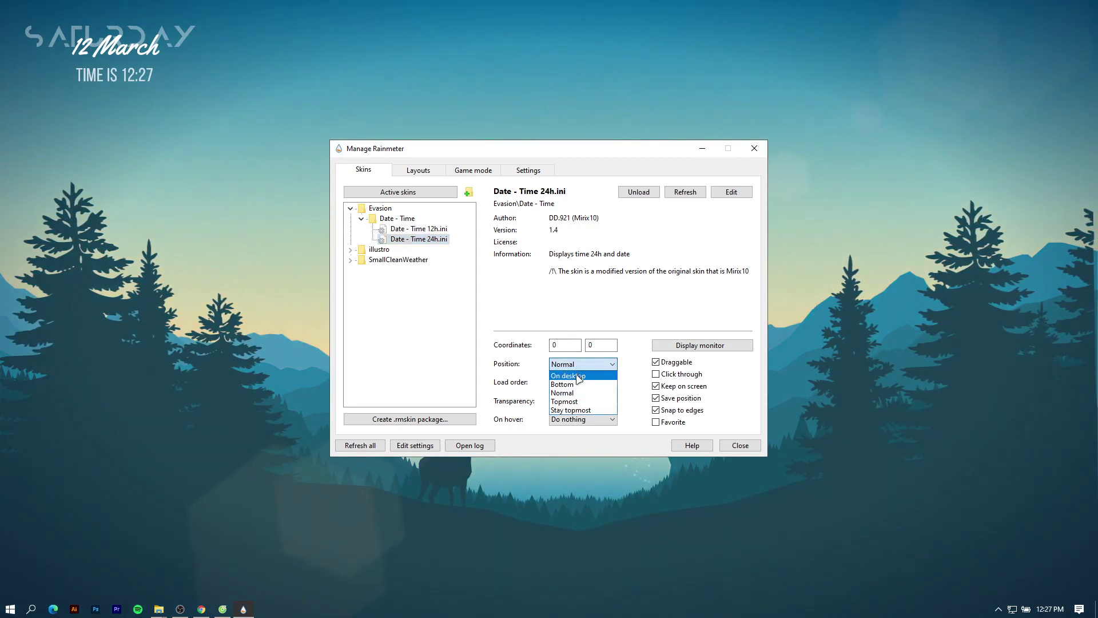
{"action": "left_click", "coordinate": [579, 377]}
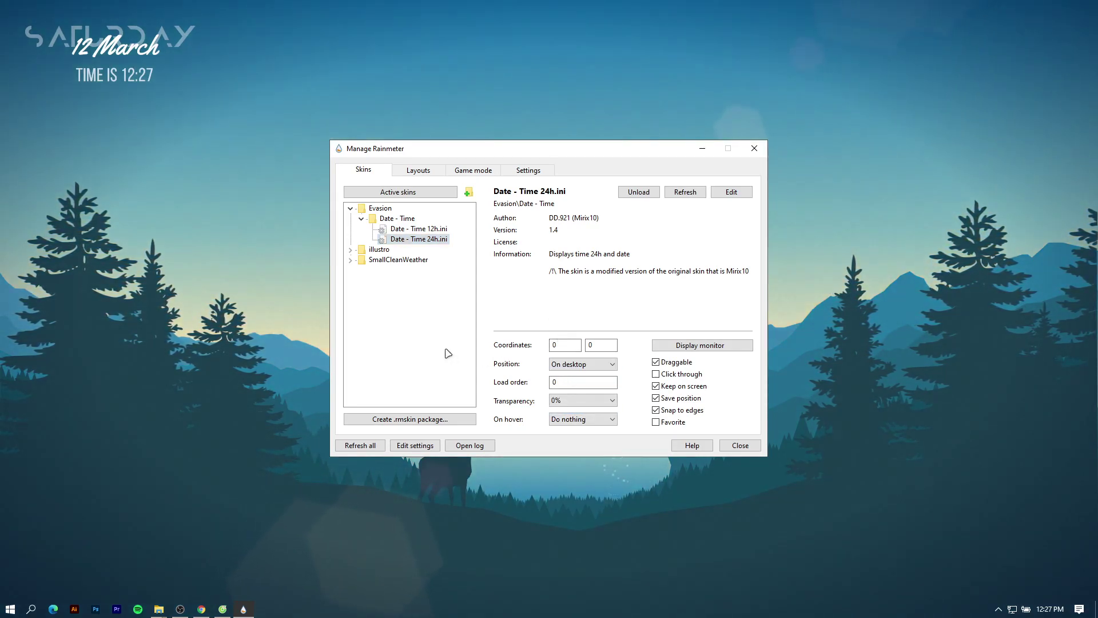
{"action": "left_click_drag", "start_coordinate": [126, 56], "coordinate": [176, 102]}
{"action": "left_click_drag", "start_coordinate": [165, 168], "coordinate": [191, 307]}
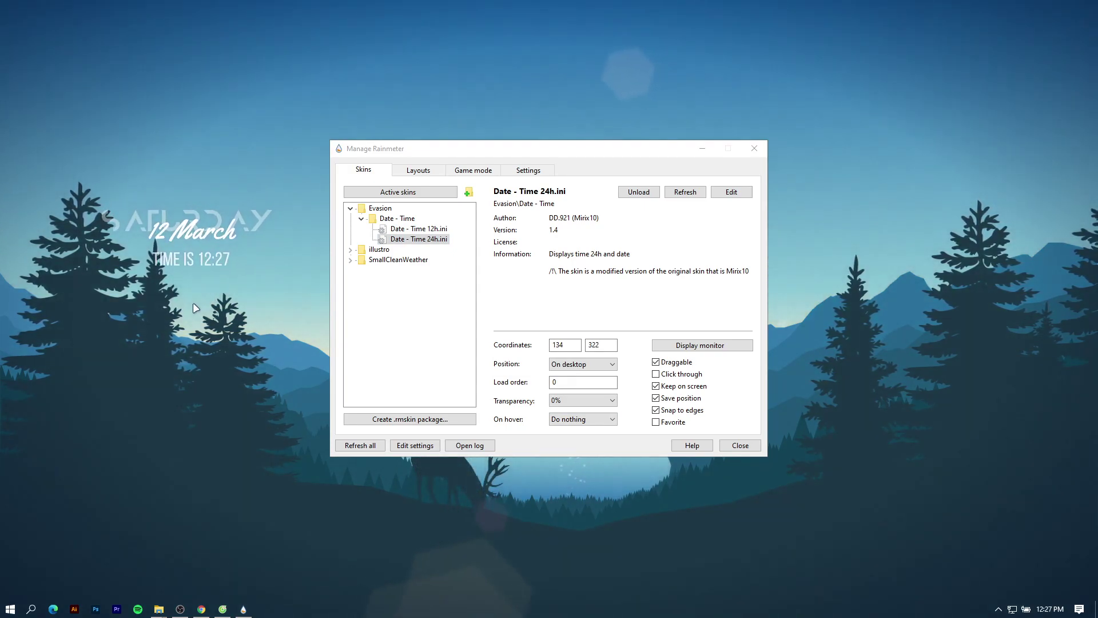
Load SmallCleanWeather Static.ini, set its position to On desktop, and close the Rainmeter manager.
{"action": "left_click", "coordinate": [351, 260]}
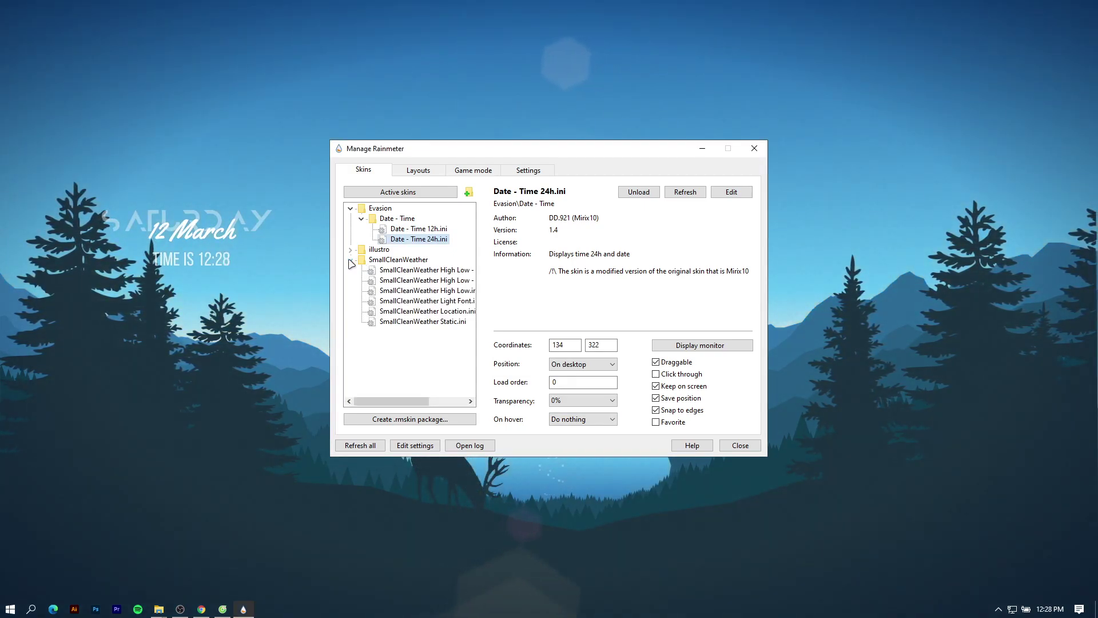
{"action": "double_click", "coordinate": [394, 322]}
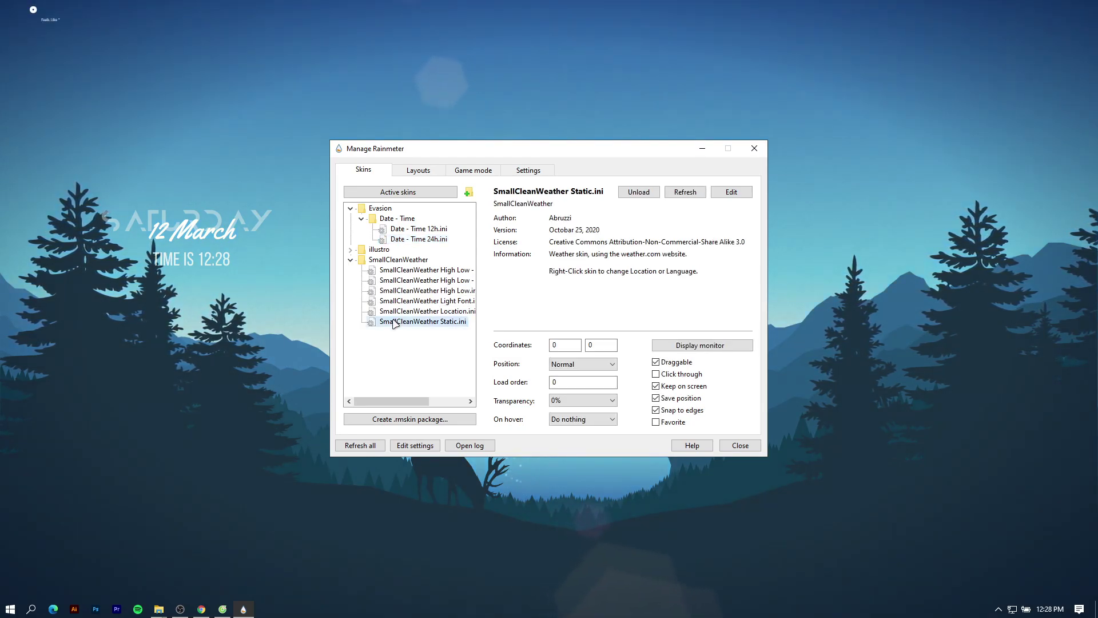
{"action": "left_click", "coordinate": [572, 364]}
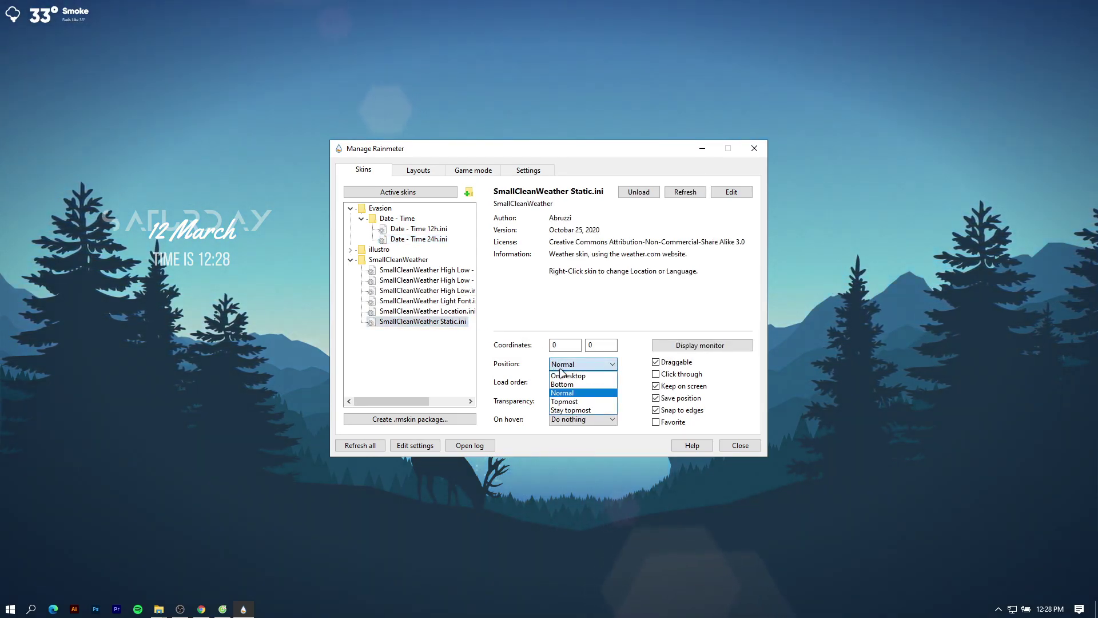
{"action": "left_click", "coordinate": [567, 376]}
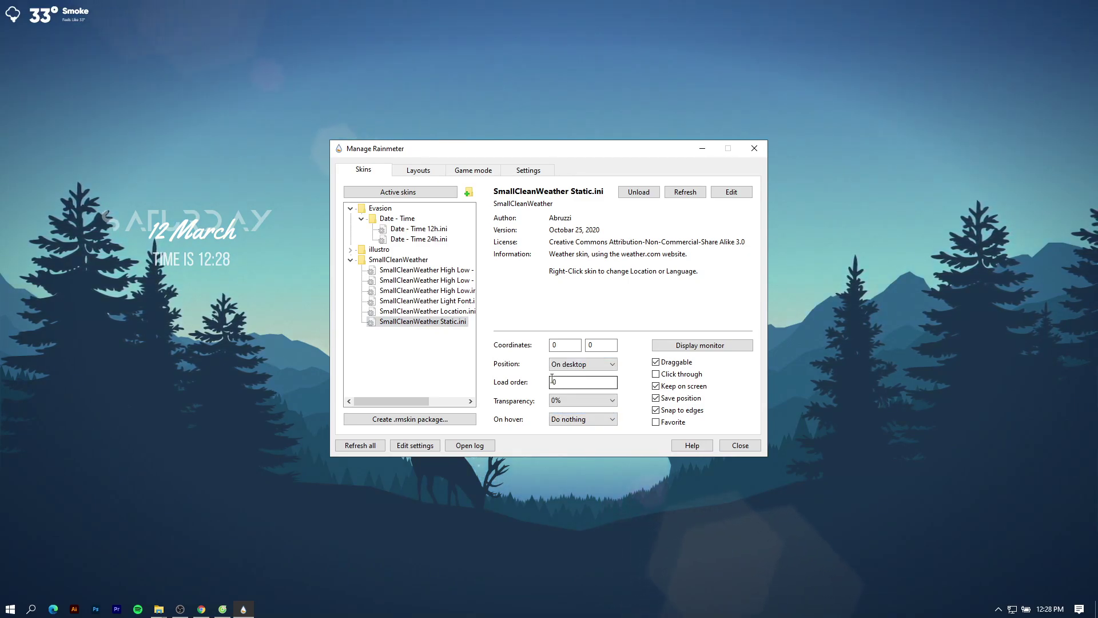
{"action": "left_click", "coordinate": [740, 446]}
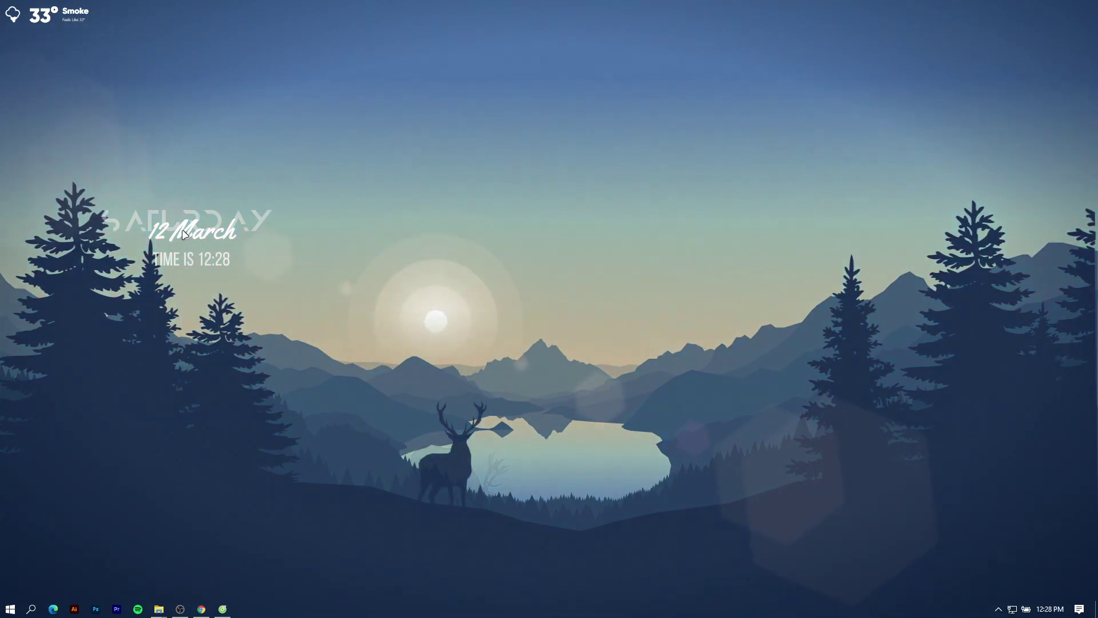
Move the date and time widget to the middle of the desktop above the mountains and place the weather widget just above it.
{"action": "left_click_drag", "start_coordinate": [382, 241], "coordinate": [538, 230]}
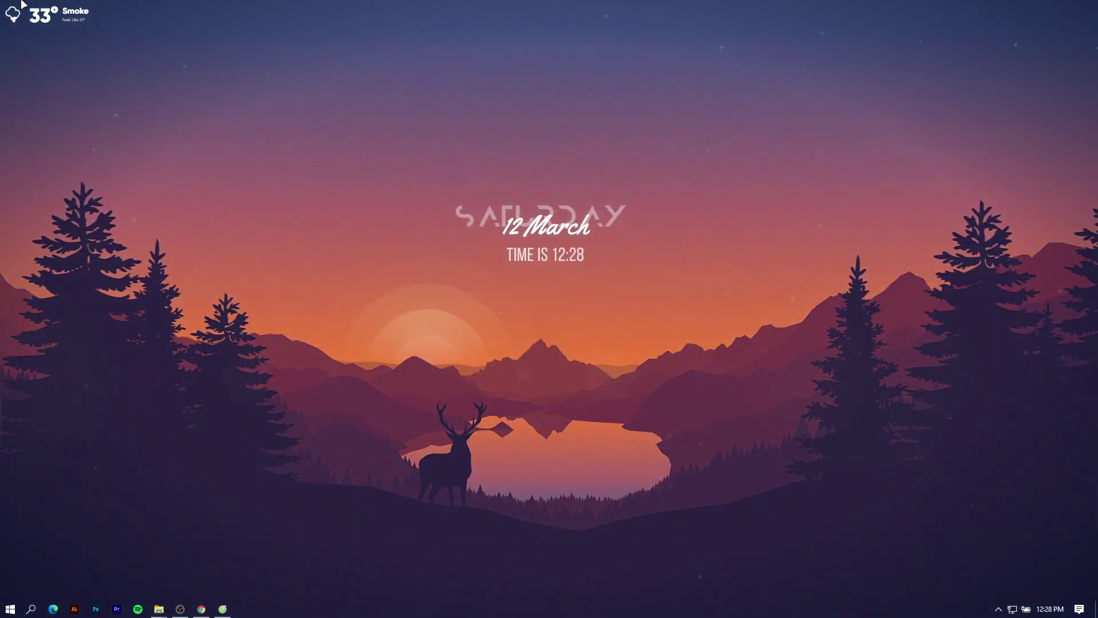
{"action": "left_click_drag", "start_coordinate": [38, 18], "coordinate": [522, 195]}
{"action": "left_click_drag", "start_coordinate": [525, 35], "coordinate": [539, 175]}
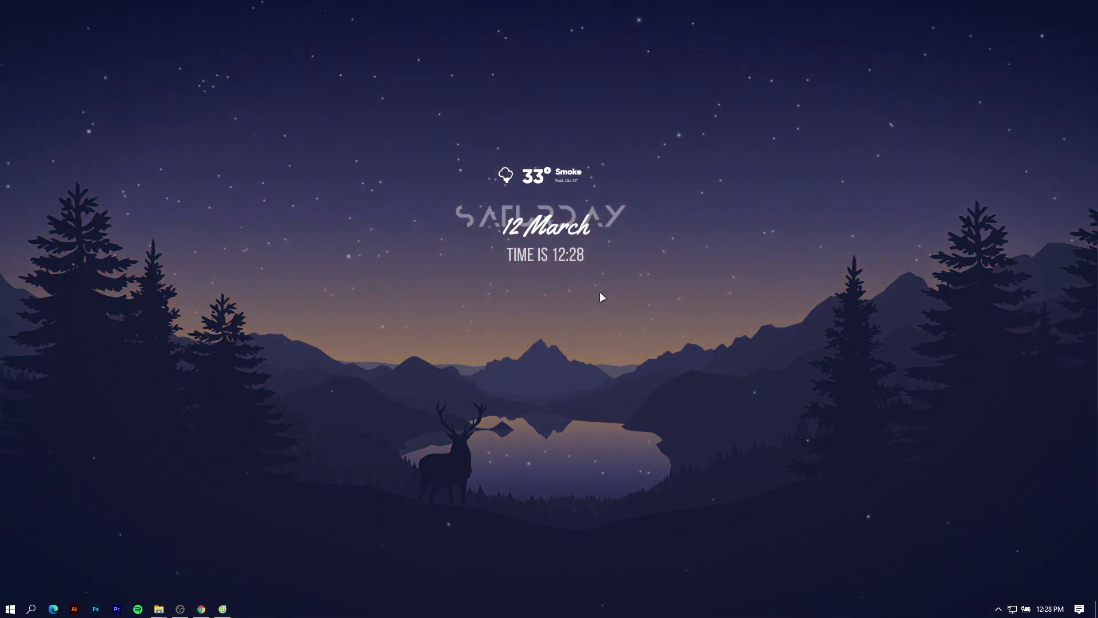
Open SmallCleanWeather's weather codes website, look up the coordinates of Hanoi, and minimize the browser.
{"action": "right_click", "coordinate": [531, 180]}
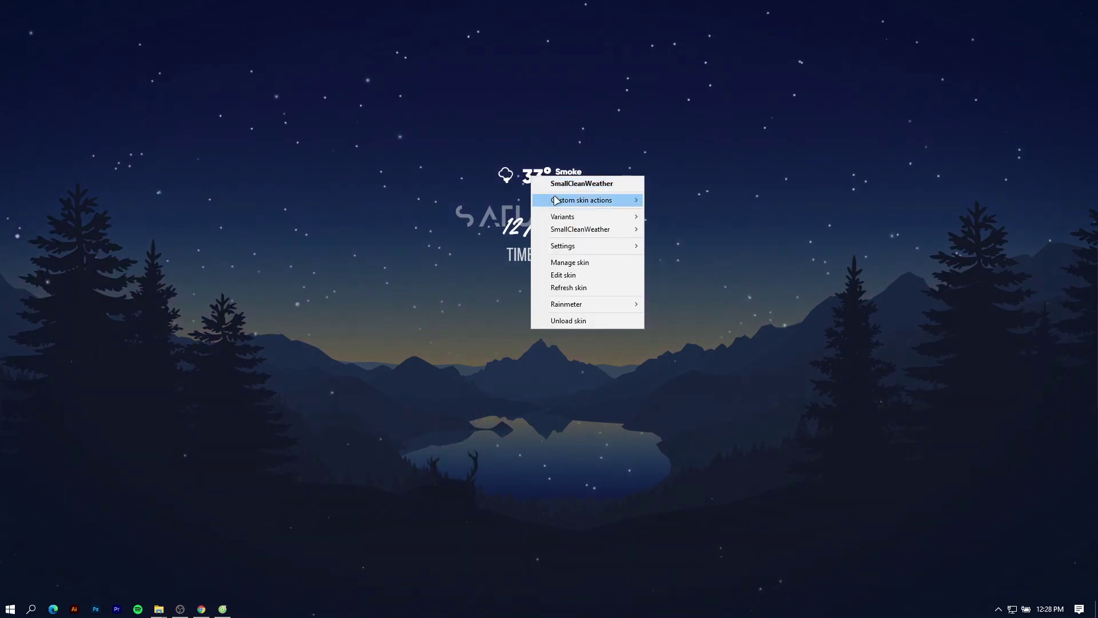
{"action": "mouse_move", "coordinate": [610, 203]}
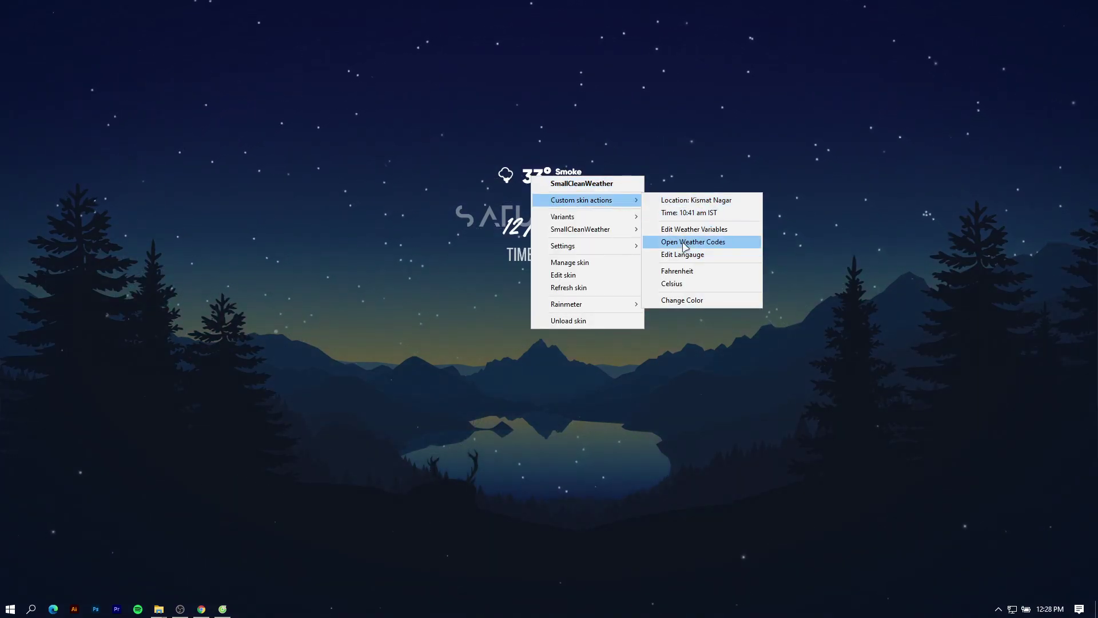
{"action": "left_click", "coordinate": [690, 247]}
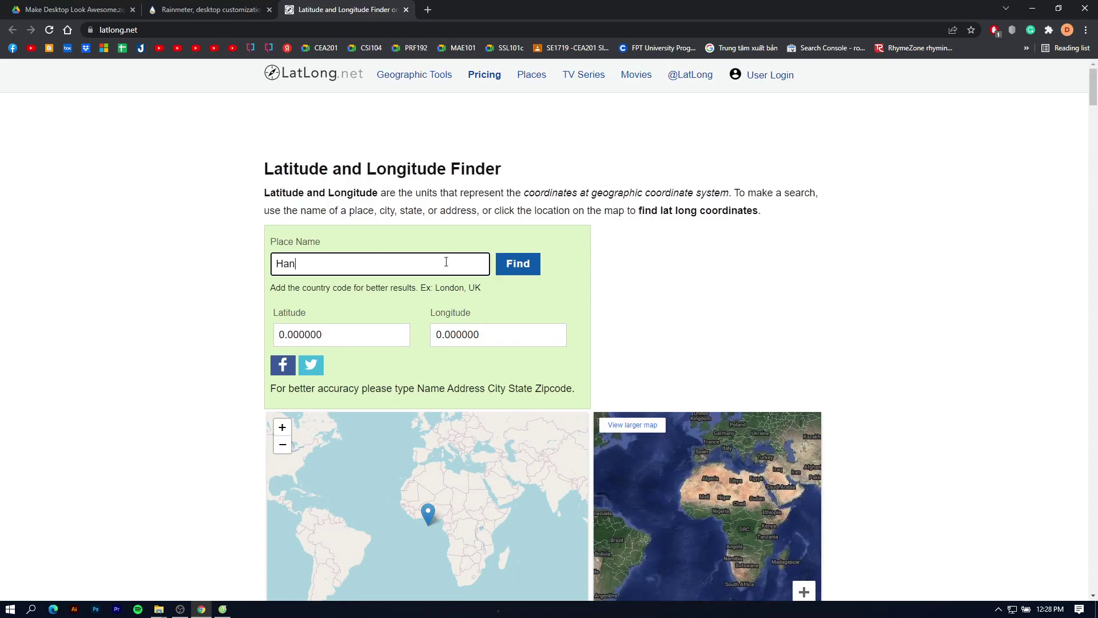
{"action": "left_click", "coordinate": [510, 262]}
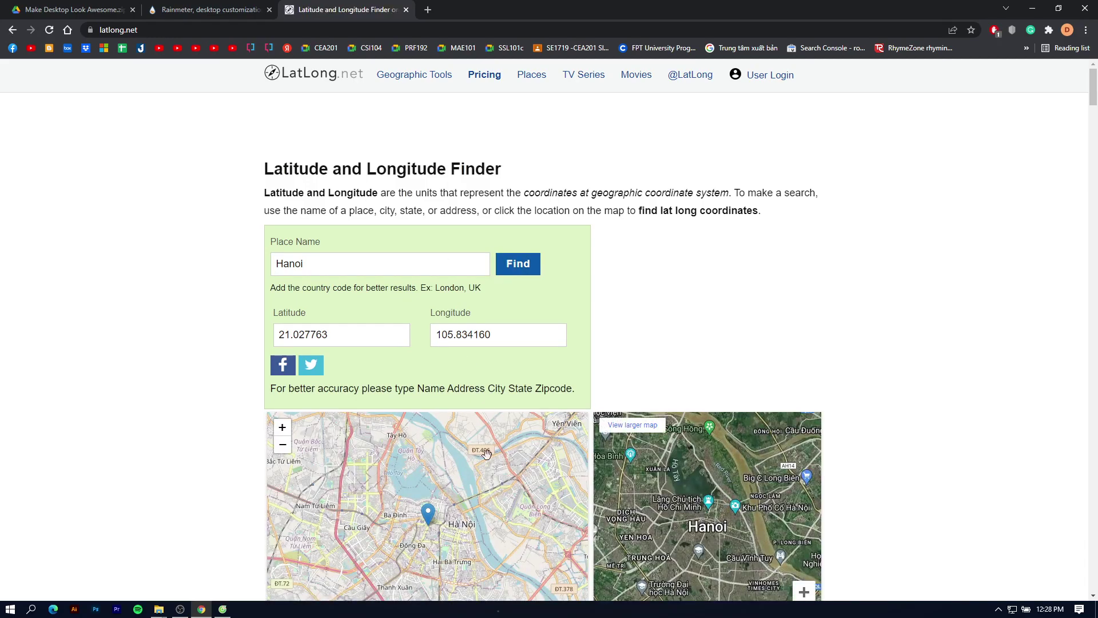
{"action": "left_click", "coordinate": [327, 336]}
{"action": "left_click_drag", "start_coordinate": [276, 336], "coordinate": [324, 338]}
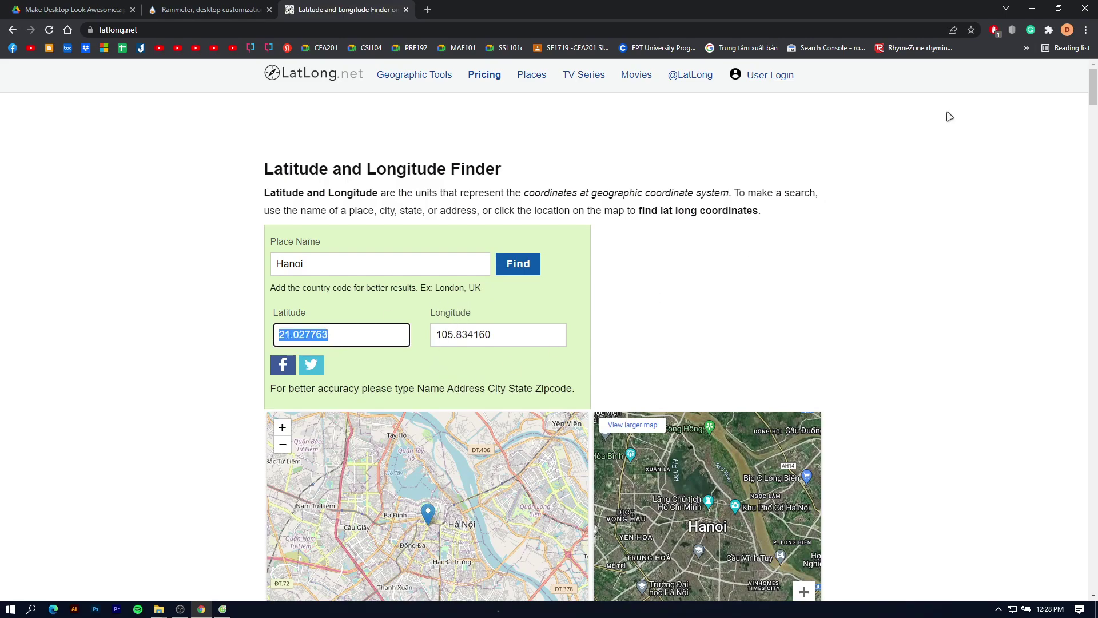
{"action": "left_click", "coordinate": [1028, 8]}
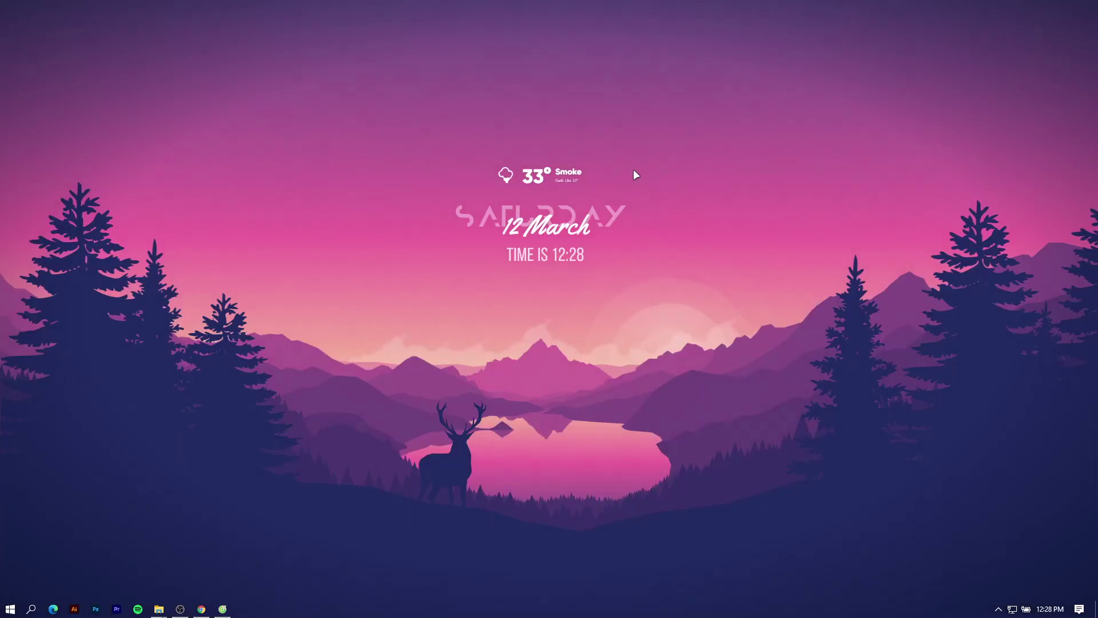
Open SmallCleanWeather's weather variables file for editing, move its window higher, and place the cursor after the Latitude value.
{"action": "right_click", "coordinate": [549, 177]}
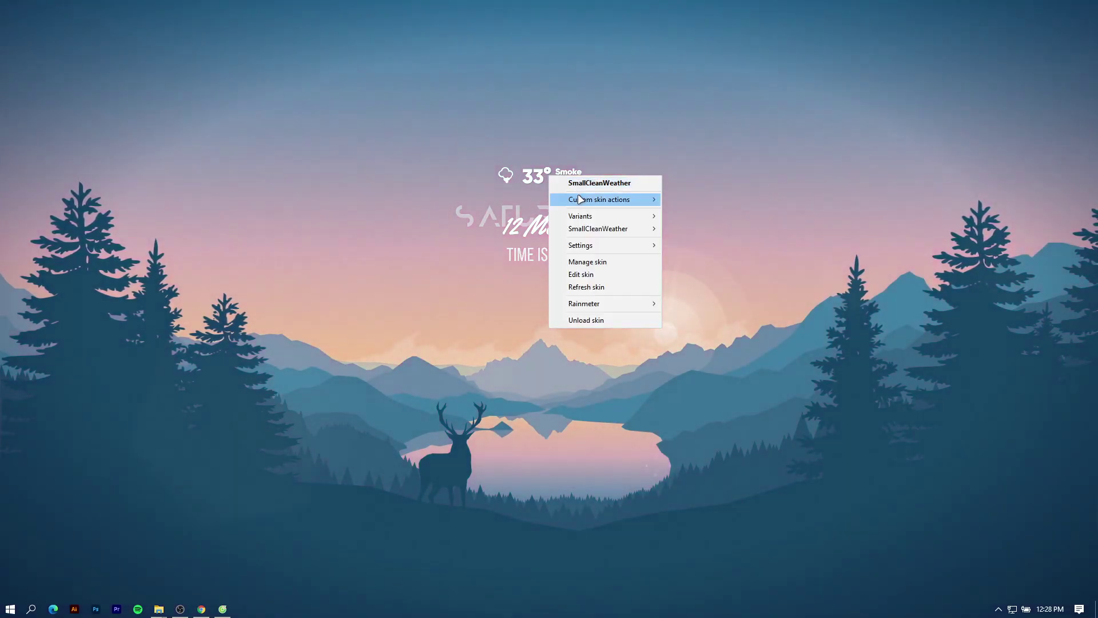
{"action": "mouse_move", "coordinate": [647, 199]}
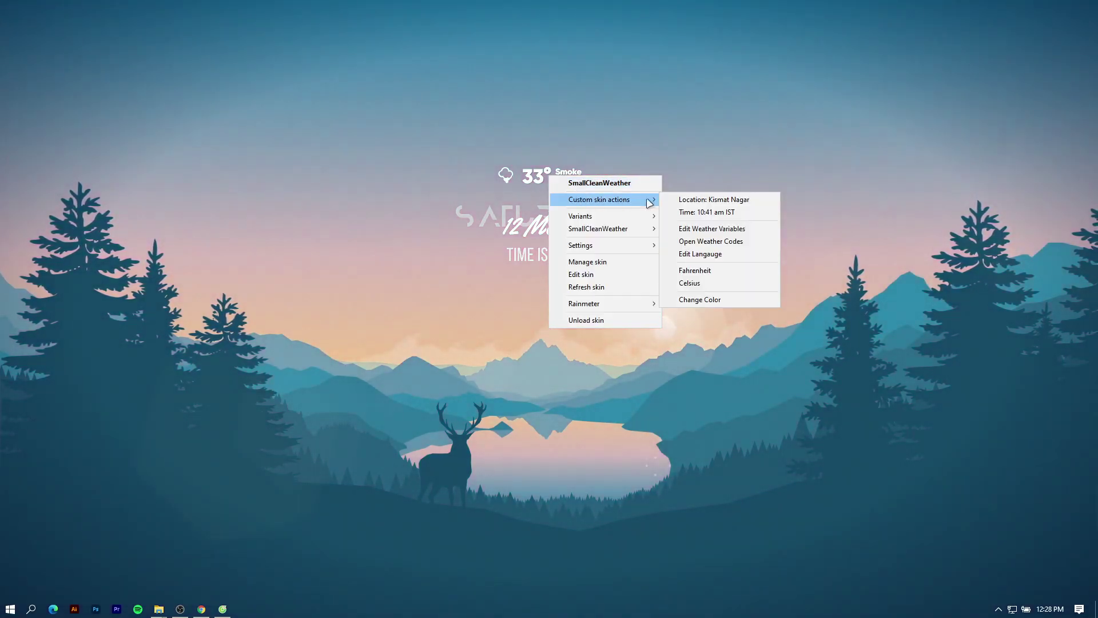
{"action": "left_click", "coordinate": [706, 230]}
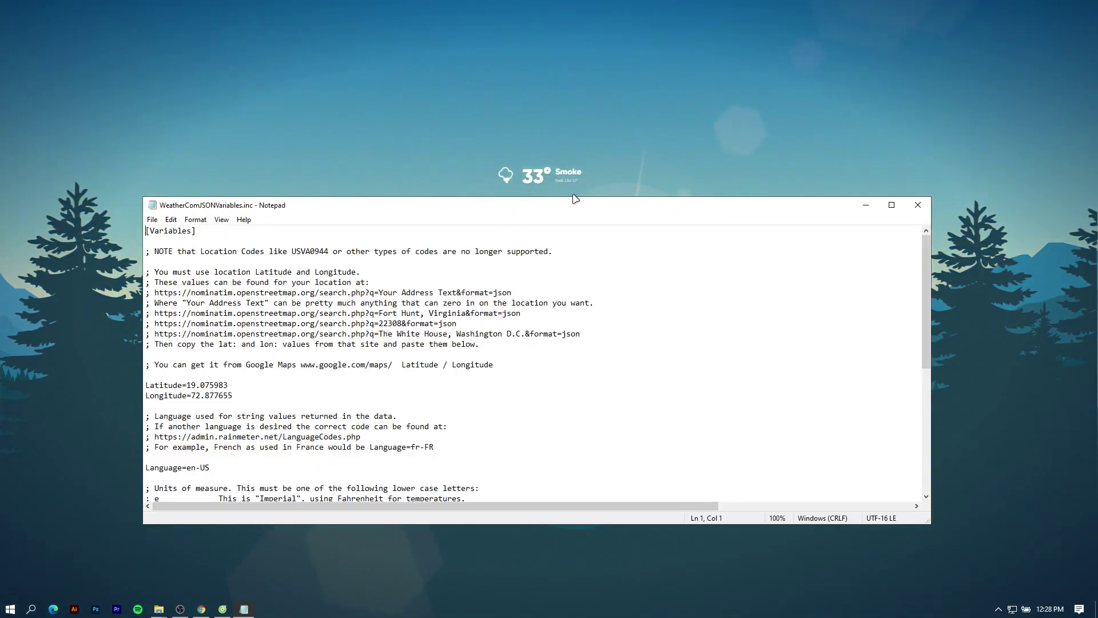
{"action": "left_click_drag", "start_coordinate": [574, 199], "coordinate": [575, 109]}
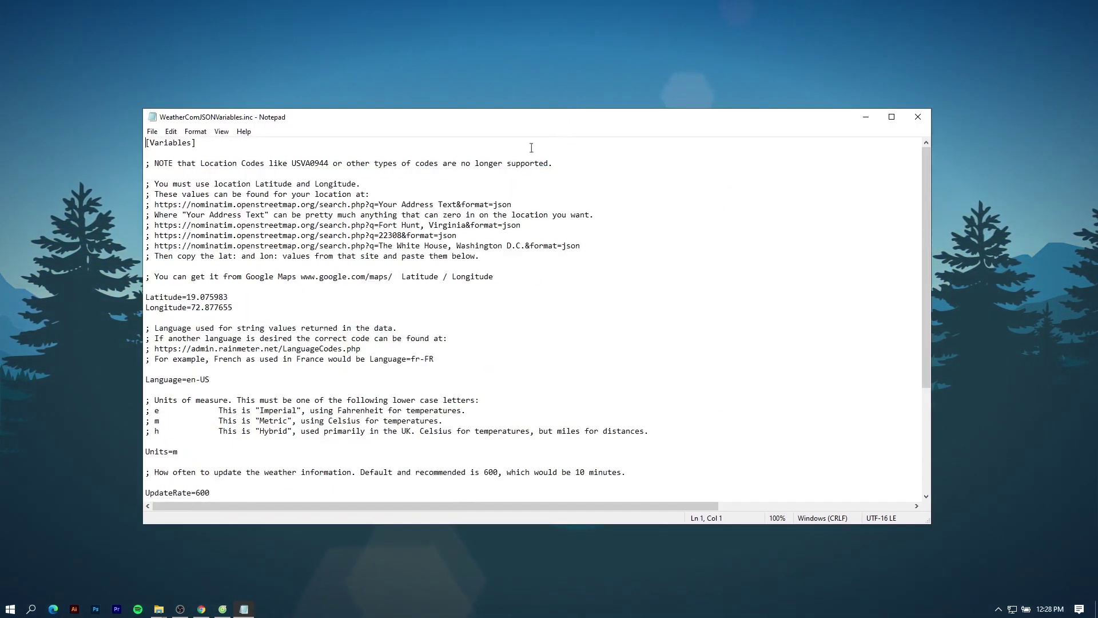
{"action": "mouse_move", "coordinate": [146, 297]}
{"action": "left_mouse_down"}
{"action": "mouse_move", "coordinate": [231, 295]}
{"action": "mouse_move", "coordinate": [146, 307]}
{"action": "left_mouse_up"}
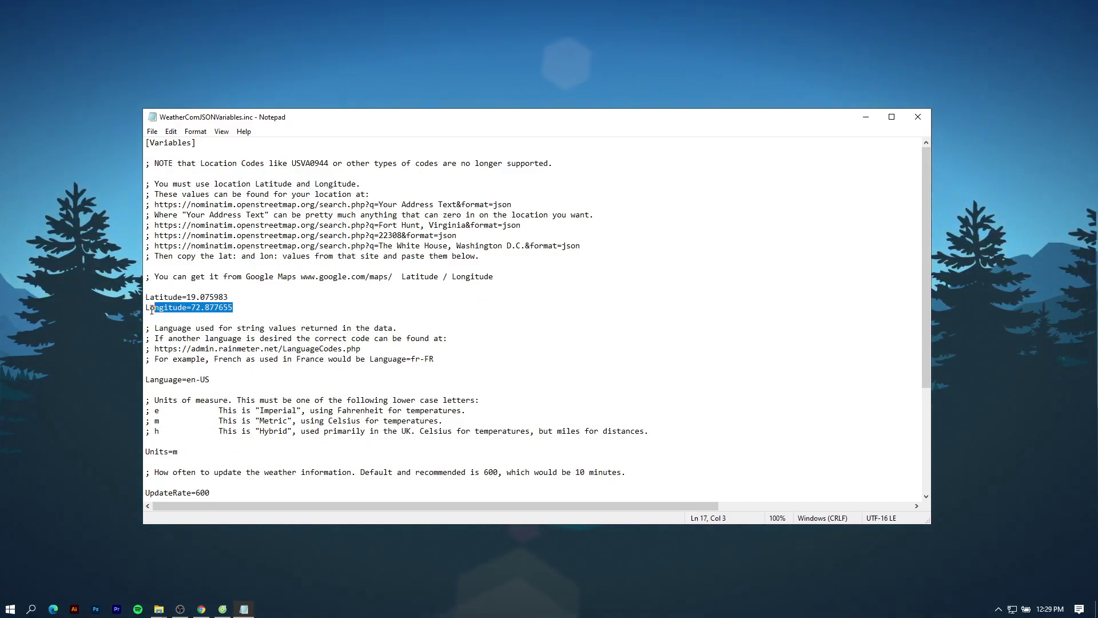
{"action": "left_click", "coordinate": [231, 296]}
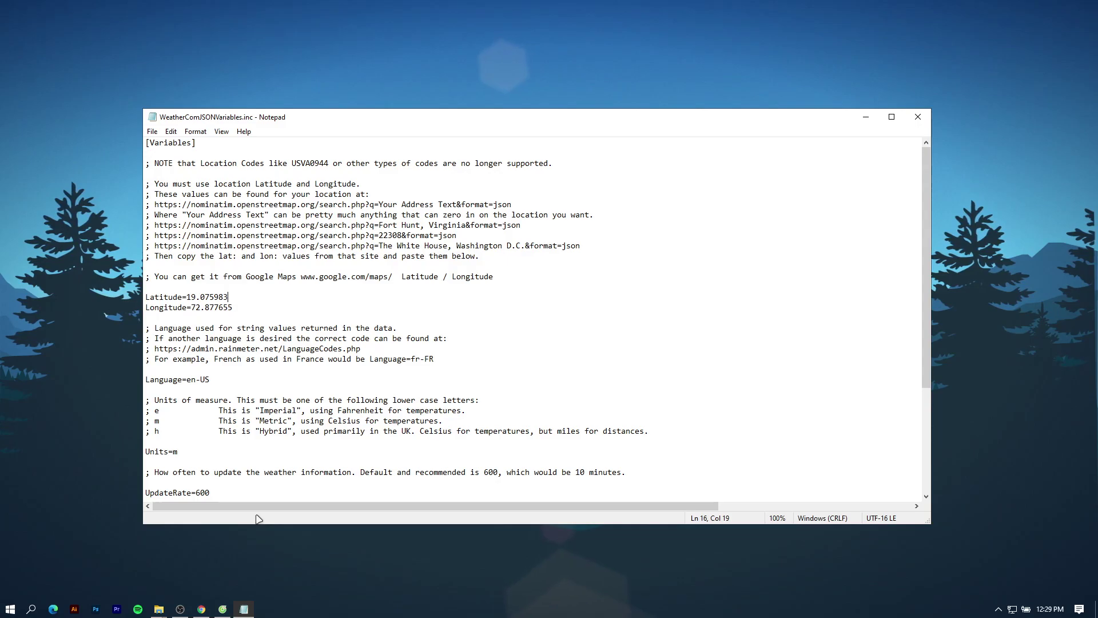
Copy Hanoi's latitude from latlong.net in Chrome and set Latitude to 21.027763 in the weather variables file in Notepad.
{"action": "left_click", "coordinate": [223, 608]}
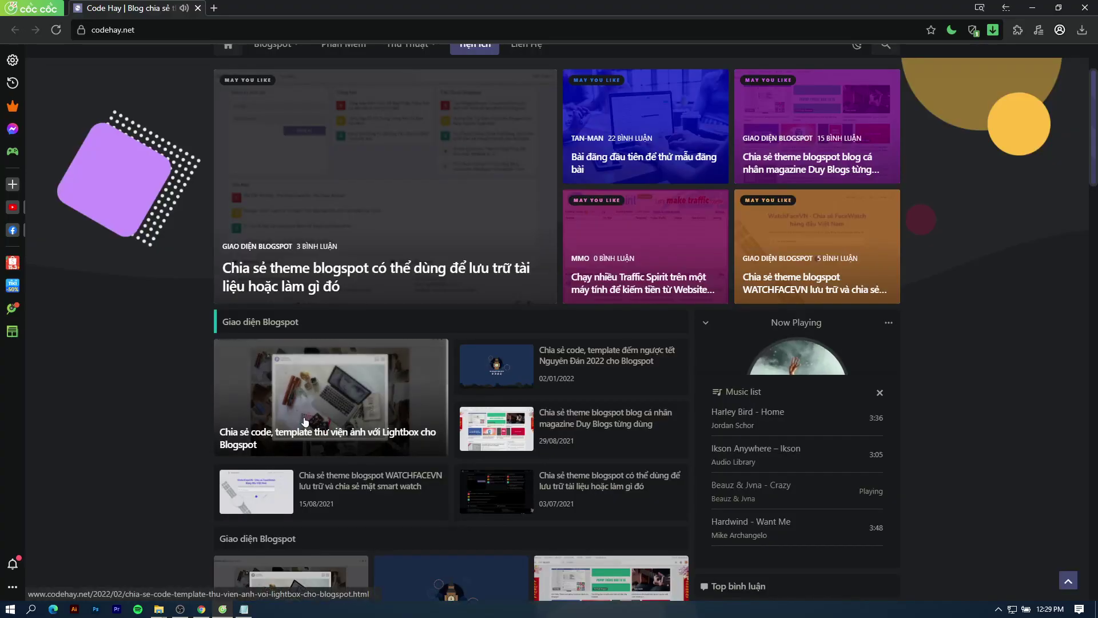
{"action": "left_click", "coordinate": [223, 609]}
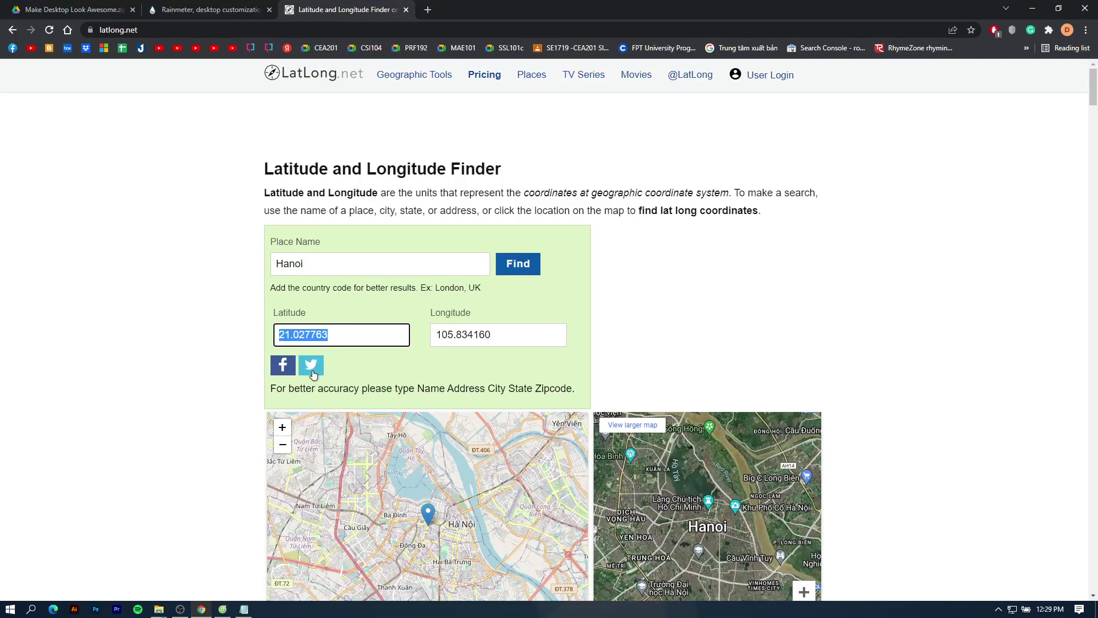
{"action": "left_click", "coordinate": [310, 337]}
{"action": "double_click", "coordinate": [309, 333]}
{"action": "right_click", "coordinate": [310, 332]}
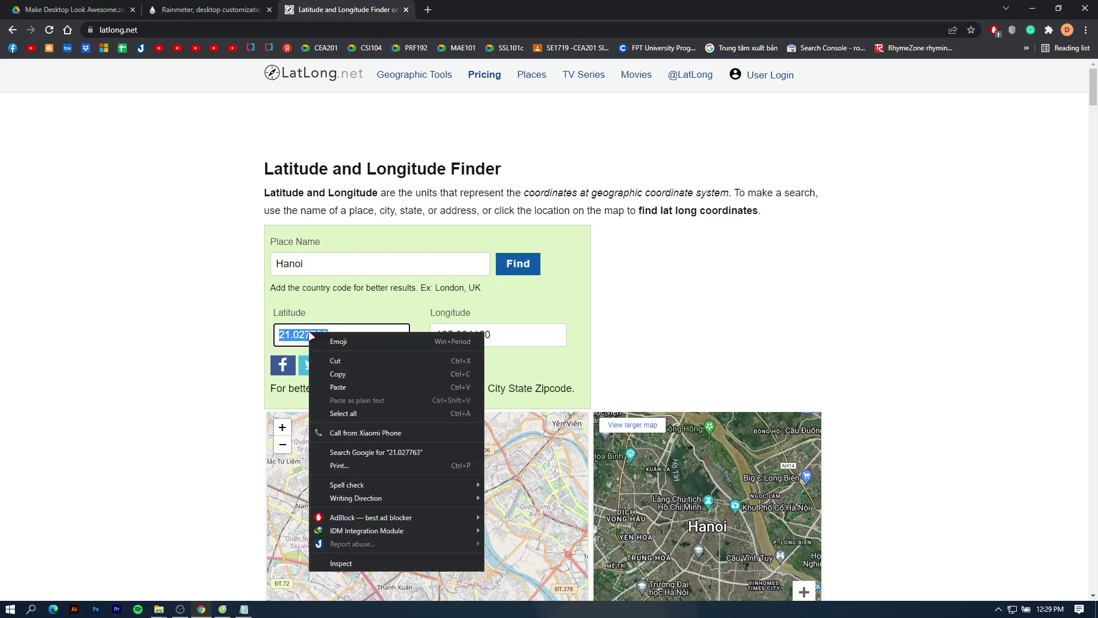
{"action": "left_click", "coordinate": [331, 369]}
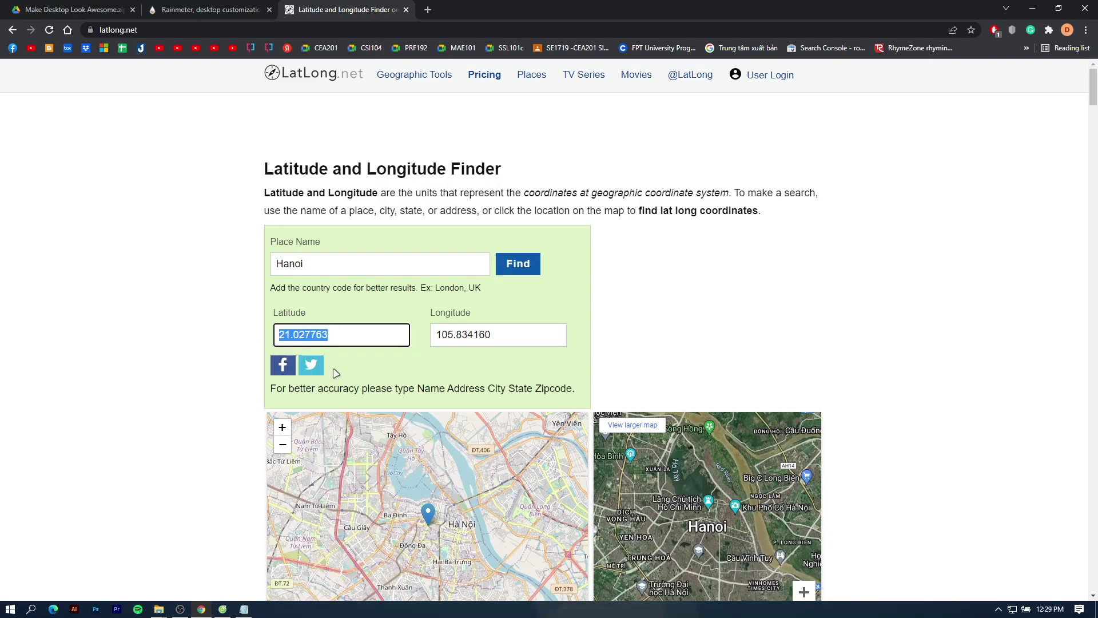
{"action": "left_click", "coordinate": [250, 610]}
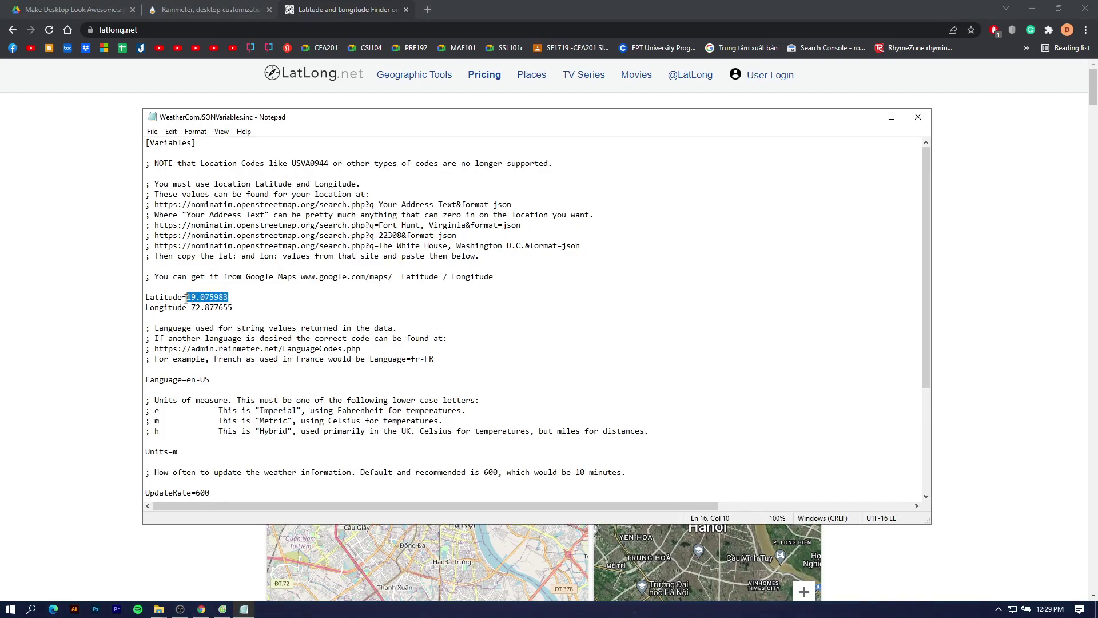
{"action": "right_click", "coordinate": [198, 298]}
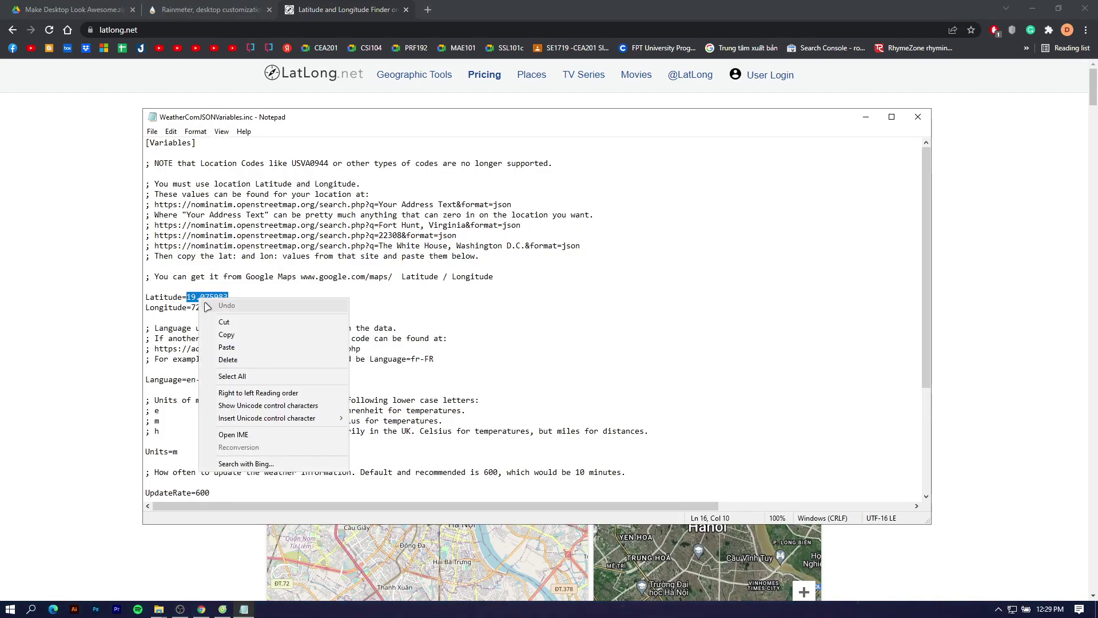
{"action": "left_click", "coordinate": [220, 349]}
Copy Hanoi's longitude from latlong.net in Chrome and set Longitude to 105.834160 in the weather variables file in Notepad.
{"action": "left_click", "coordinate": [112, 359]}
{"action": "left_click", "coordinate": [444, 344]}
{"action": "double_click", "coordinate": [444, 343]}
{"action": "right_click", "coordinate": [448, 336]}
{"action": "left_click", "coordinate": [476, 377]}
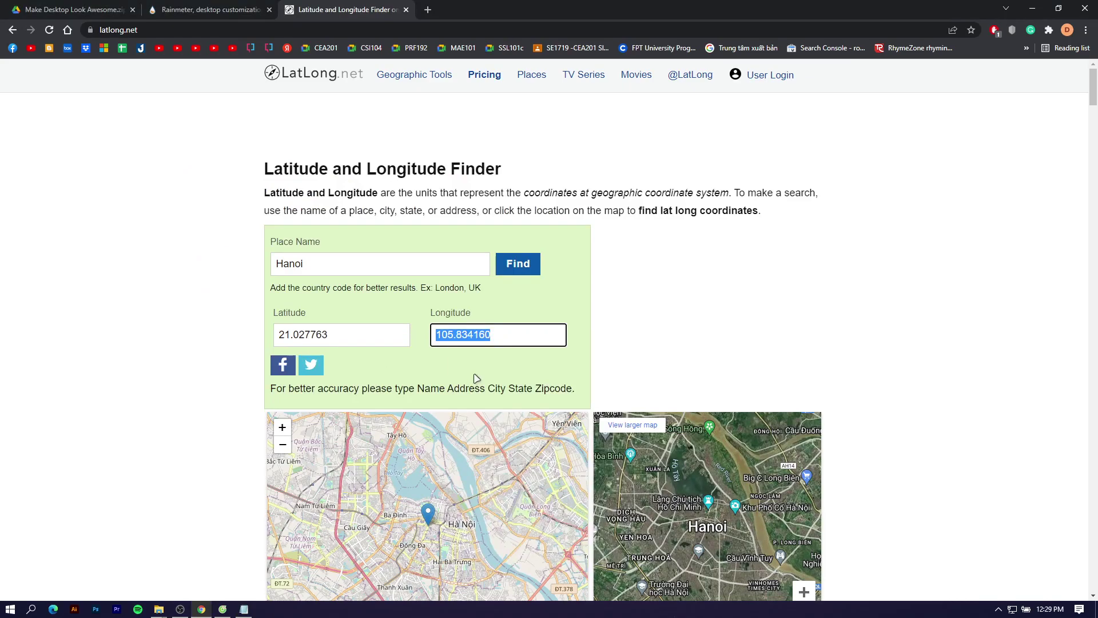
{"action": "left_click", "coordinate": [245, 610]}
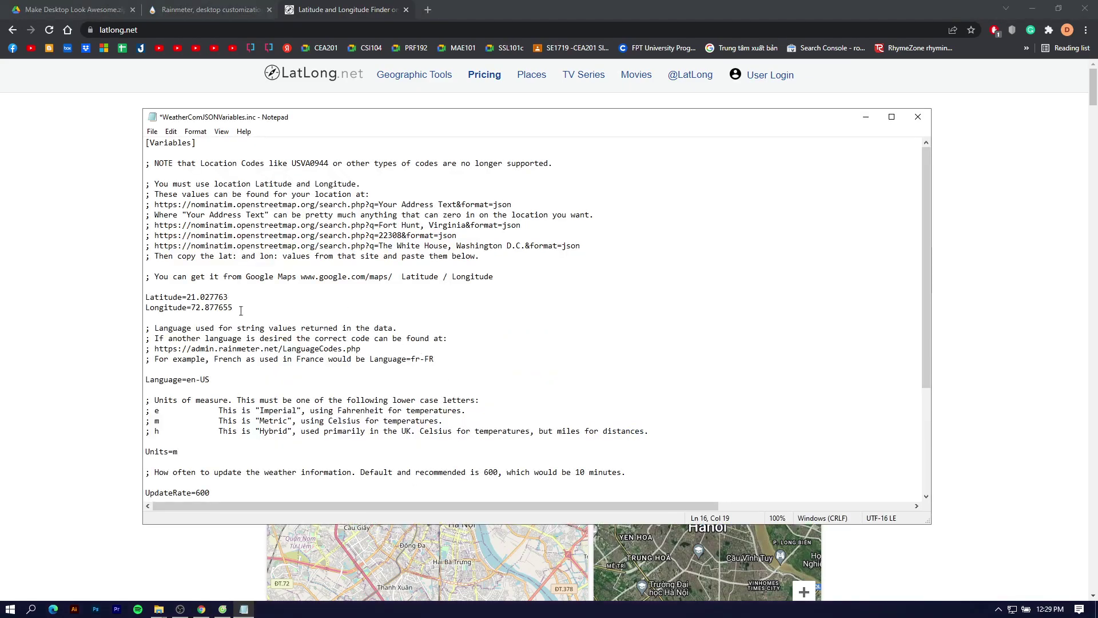
{"action": "right_click", "coordinate": [198, 313]}
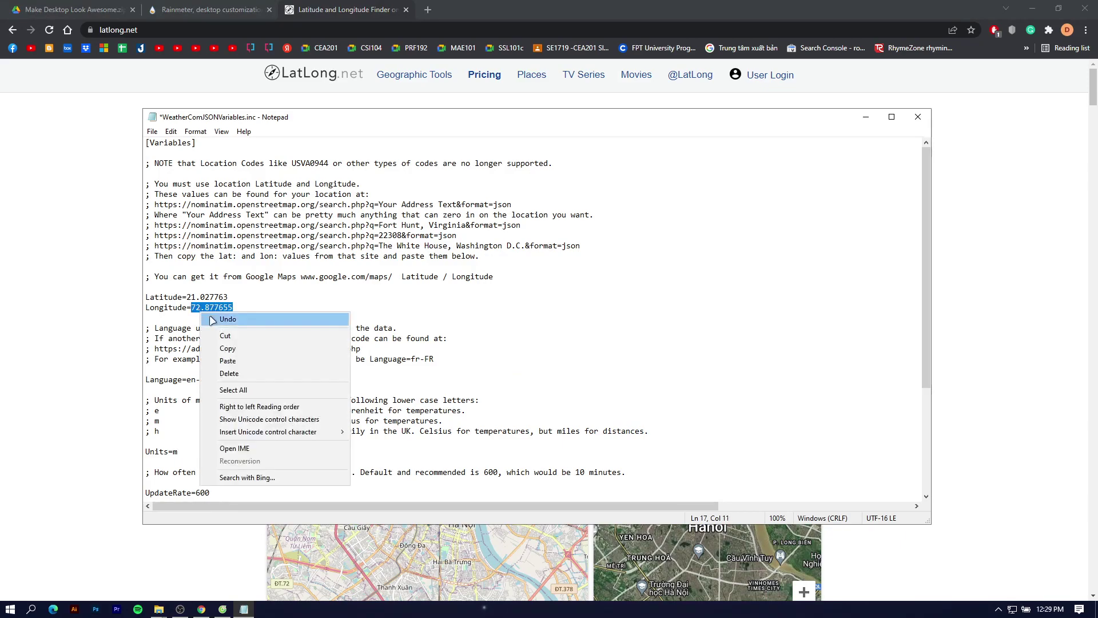
{"action": "left_click", "coordinate": [217, 362]}
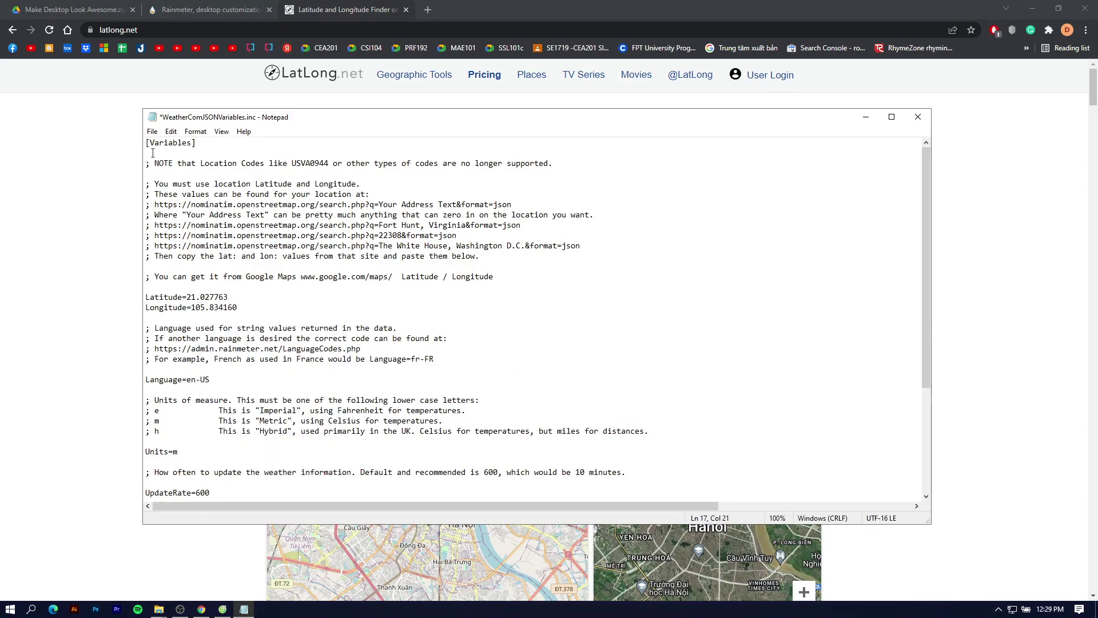
Save and close WeatherComJSONVariables.inc, and show the desktop.
{"action": "left_click", "coordinate": [151, 132]}
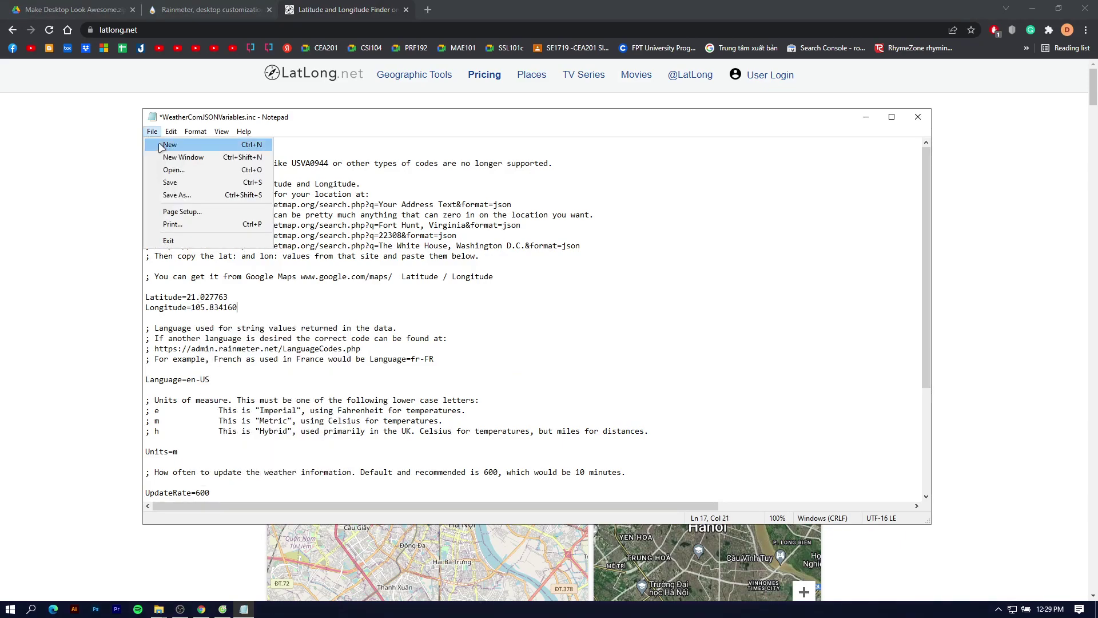
{"action": "left_click", "coordinate": [204, 184]}
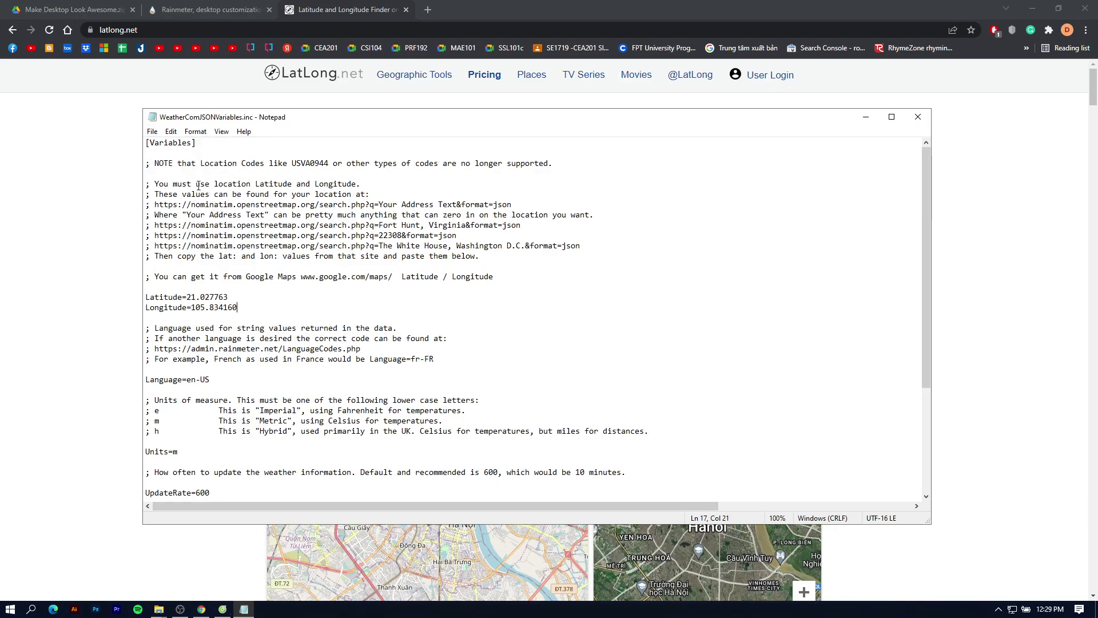
{"action": "left_click", "coordinate": [918, 118]}
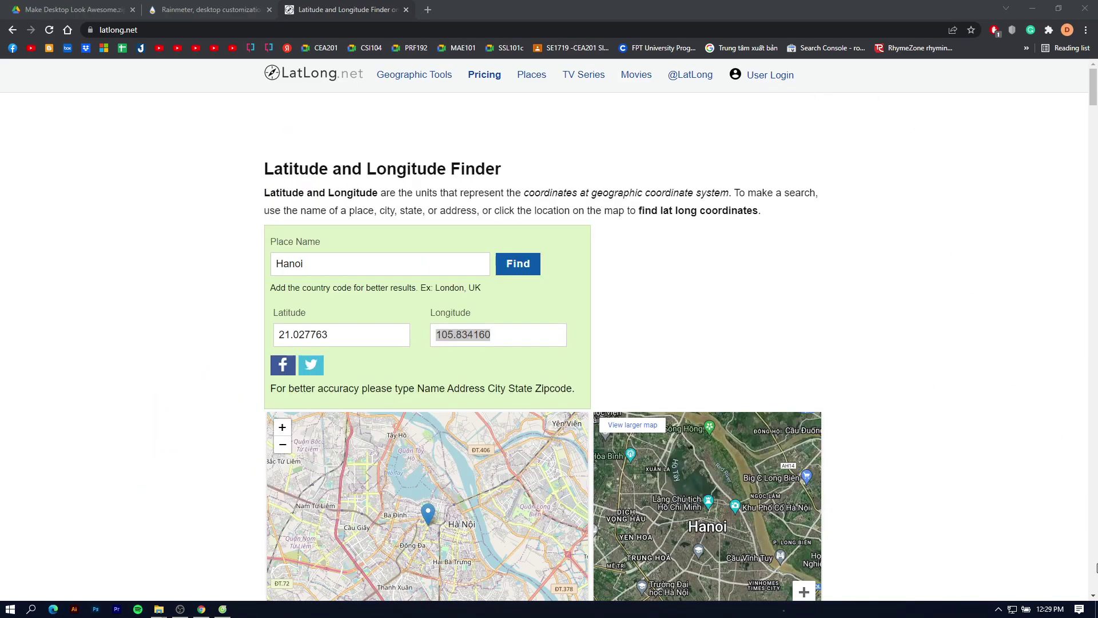
{"action": "key", "text": "super+d"}
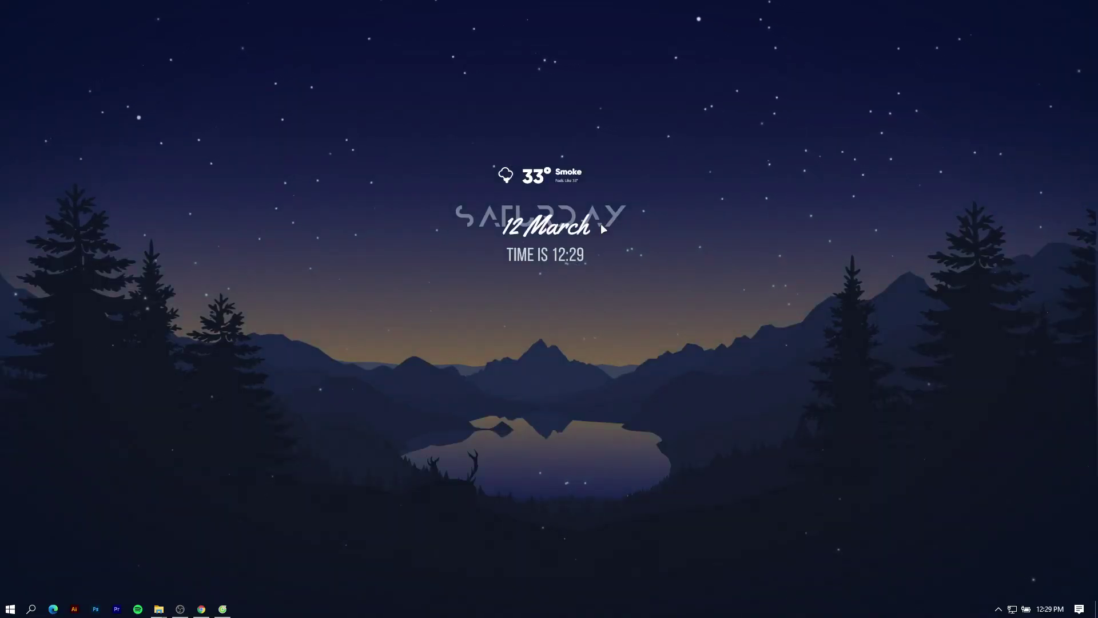
Refresh the SmallCleanWeather skin, and refresh the live wallpaper from its own side controls.
{"action": "right_click", "coordinate": [537, 180]}
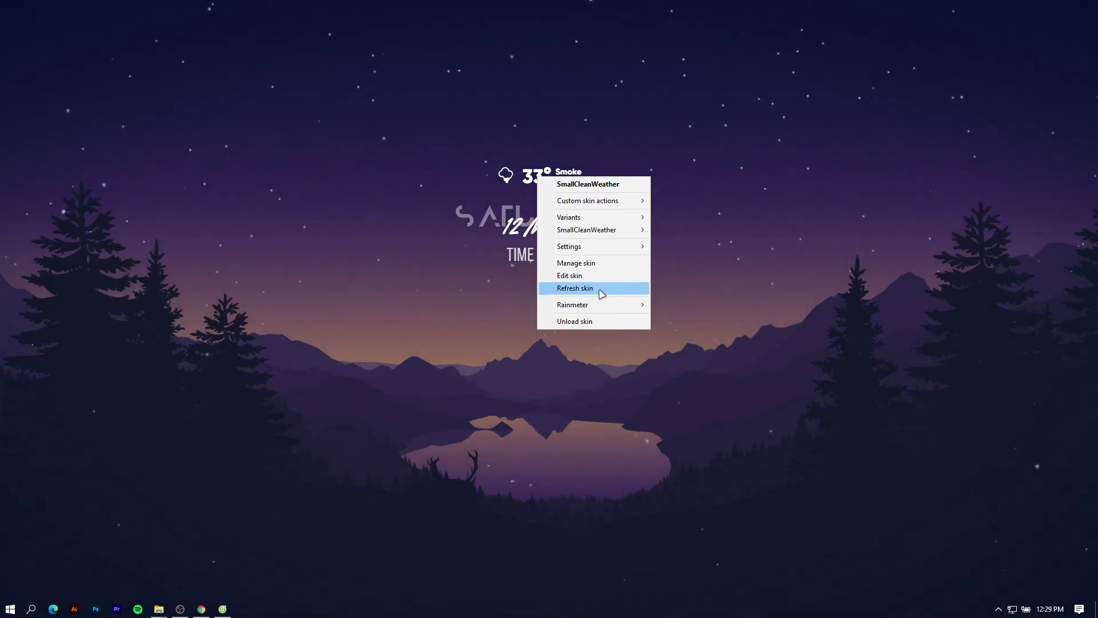
{"action": "left_click", "coordinate": [581, 289]}
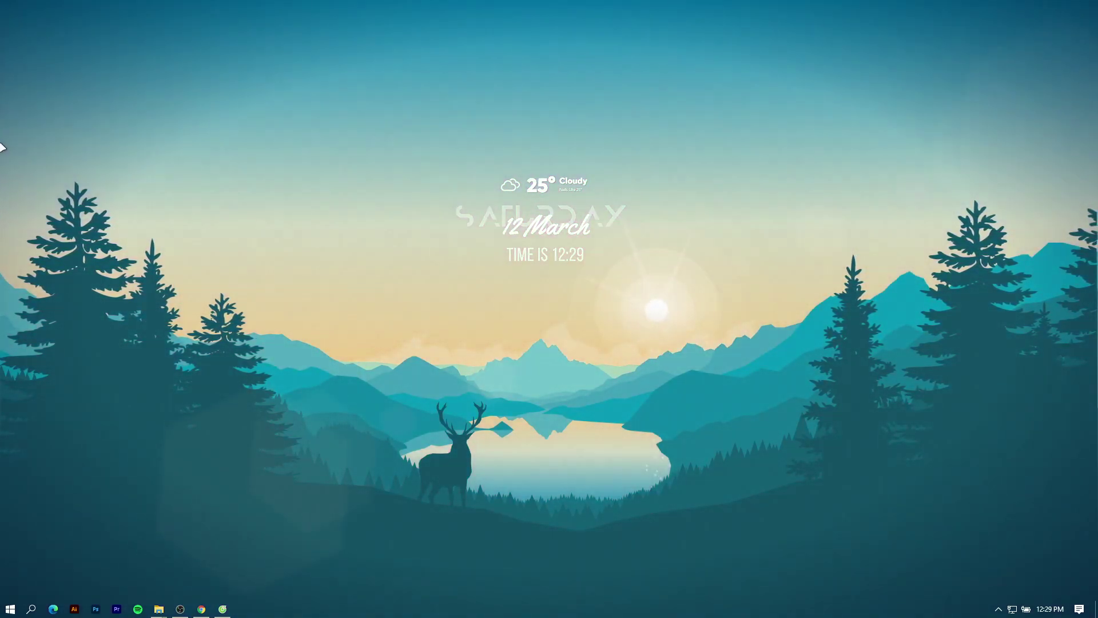
{"action": "mouse_move", "coordinate": [2, 162]}
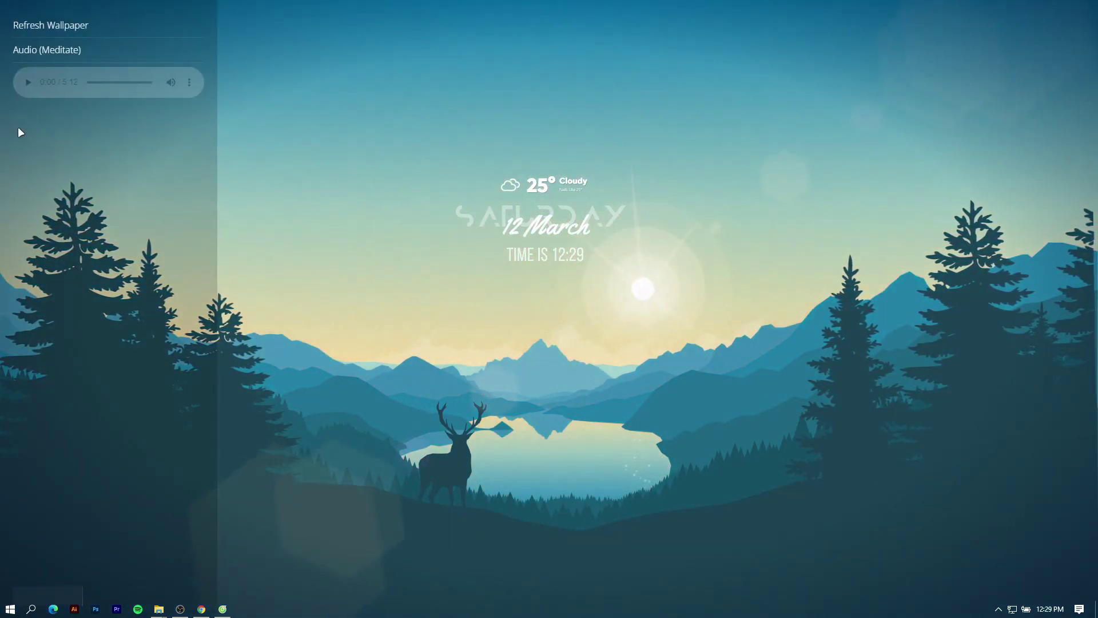
{"action": "left_click", "coordinate": [49, 25]}
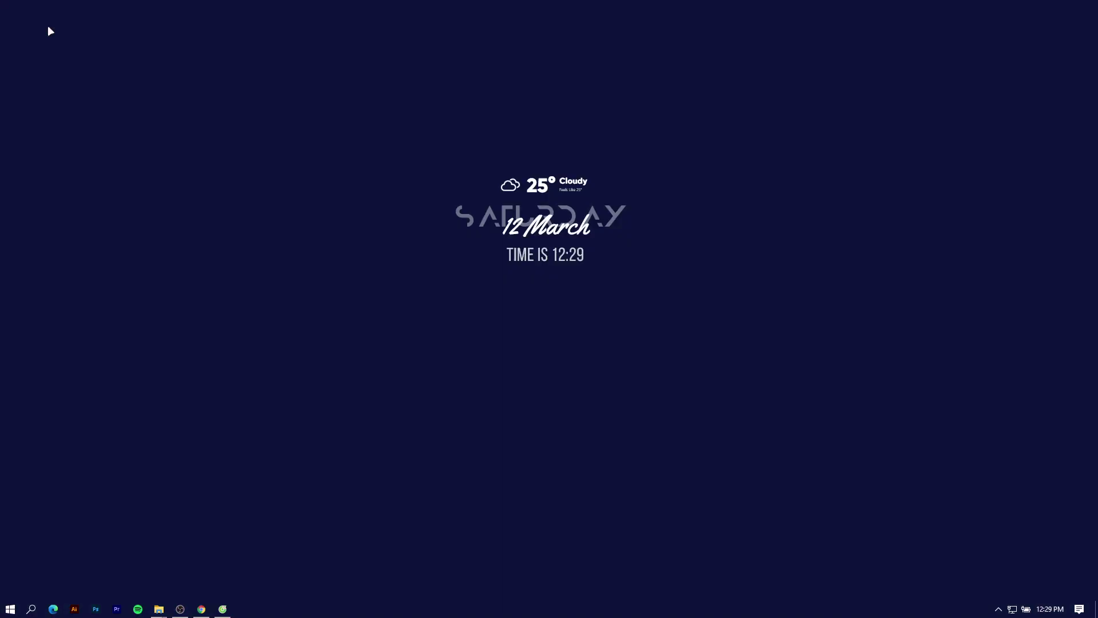